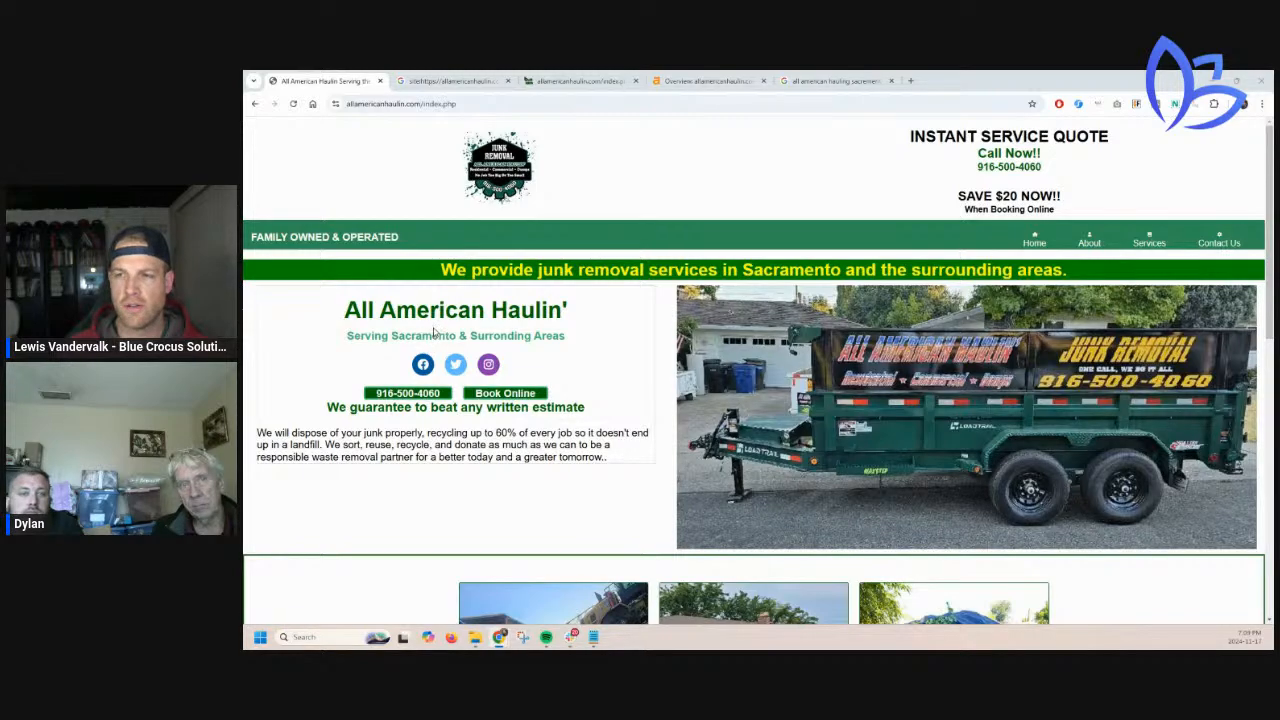
Review the All American Haulin' homepage from the header down to the contact form and footer
scroll(435, 334, down, 3)
scroll(435, 334, down, 5)
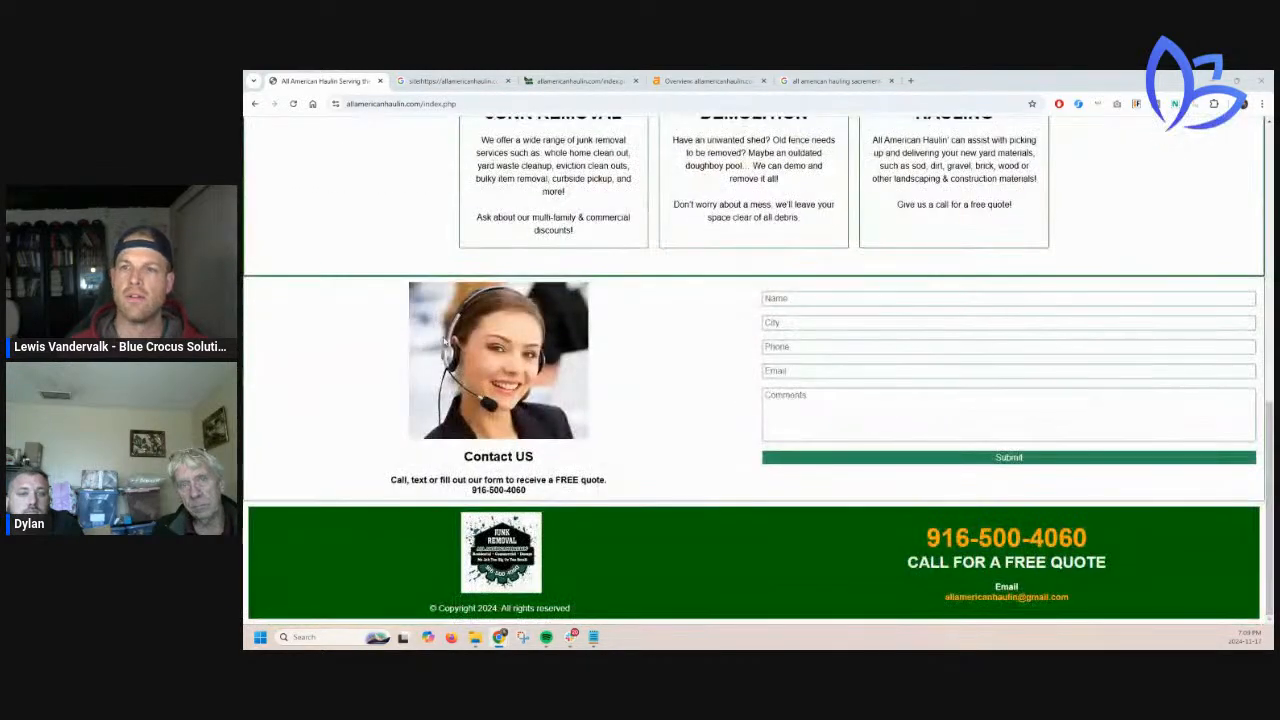
scroll(437, 334, up, 6)
scroll(443, 343, up, 1)
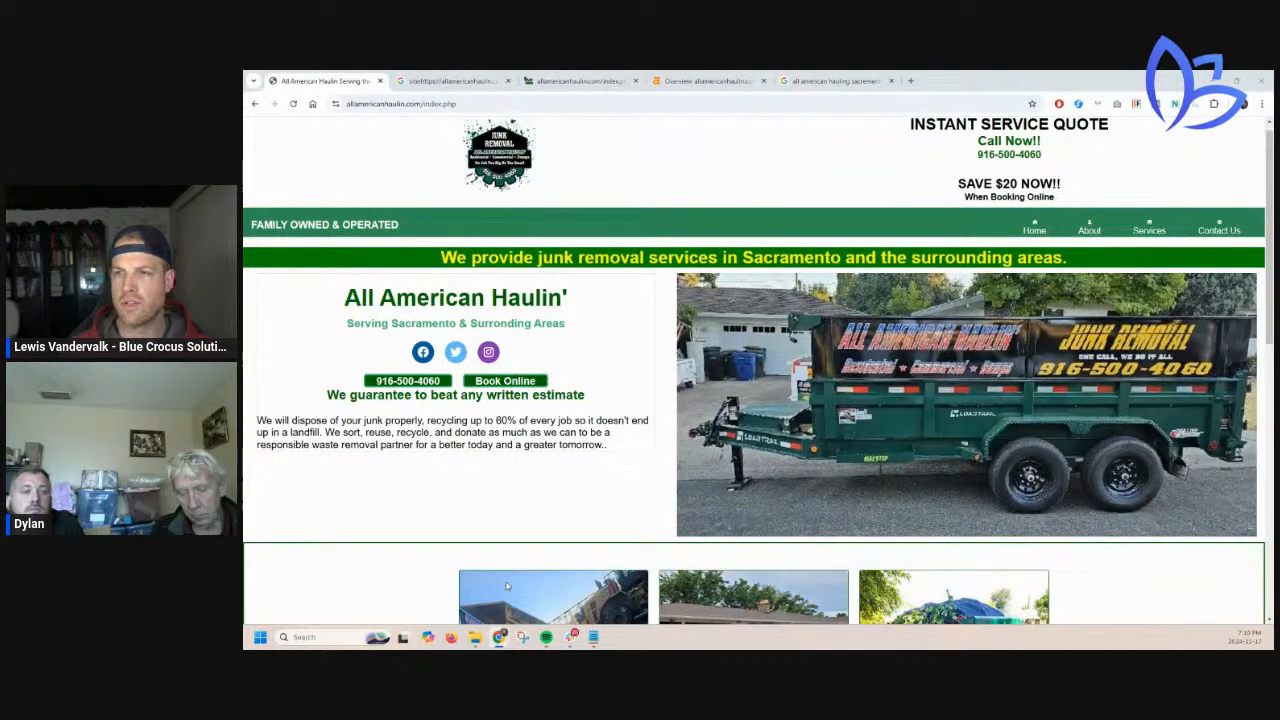
mouse_move(499, 637)
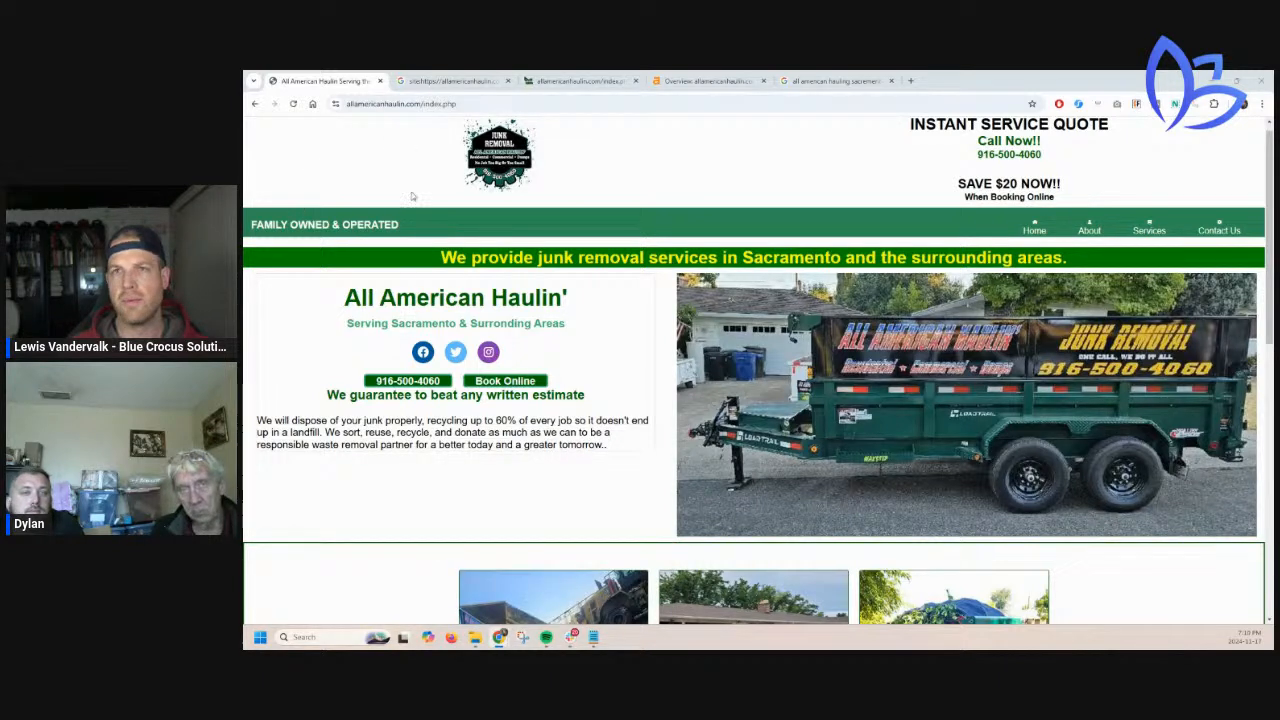
mouse_move(433, 82)
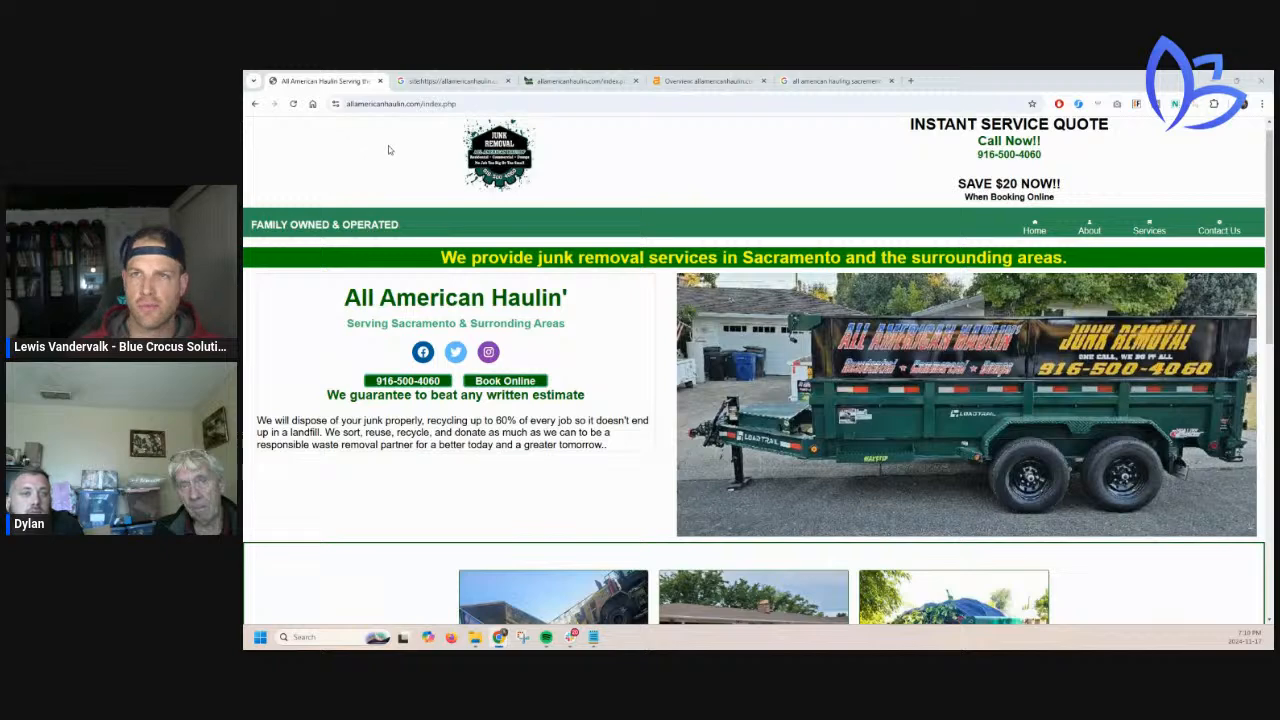
click(472, 80)
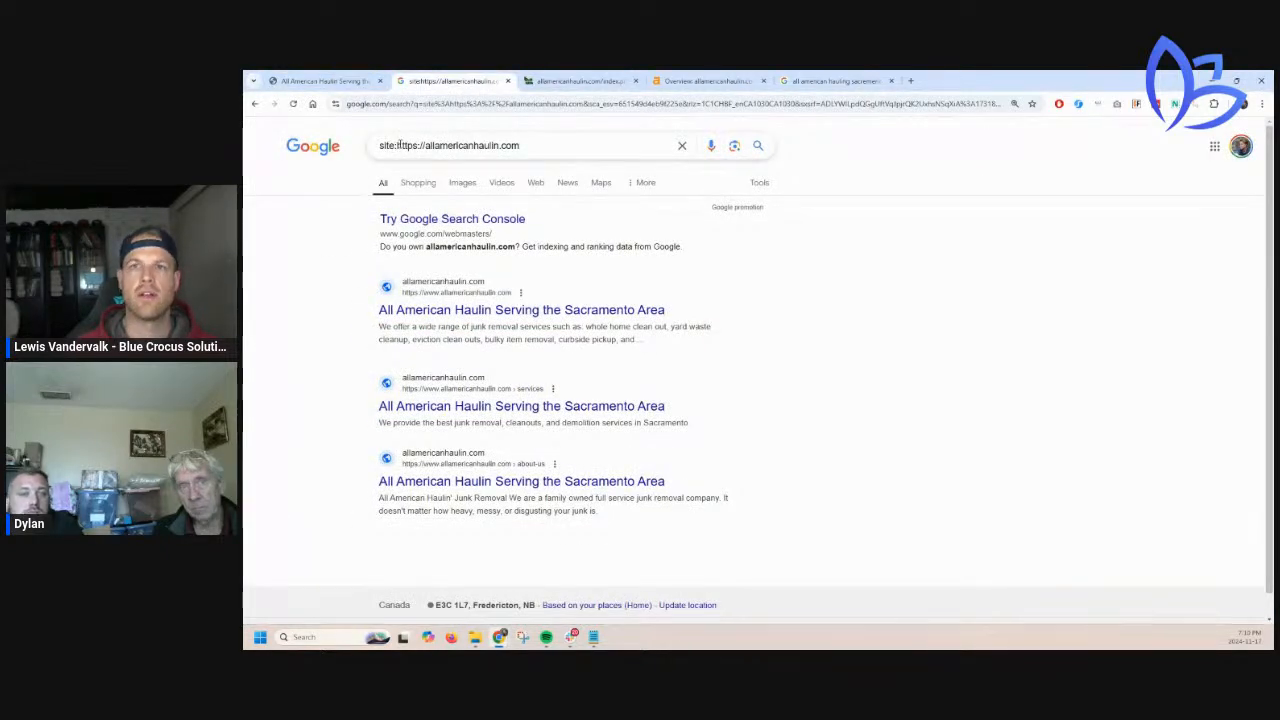
drag(398, 145, 372, 148)
click(529, 146)
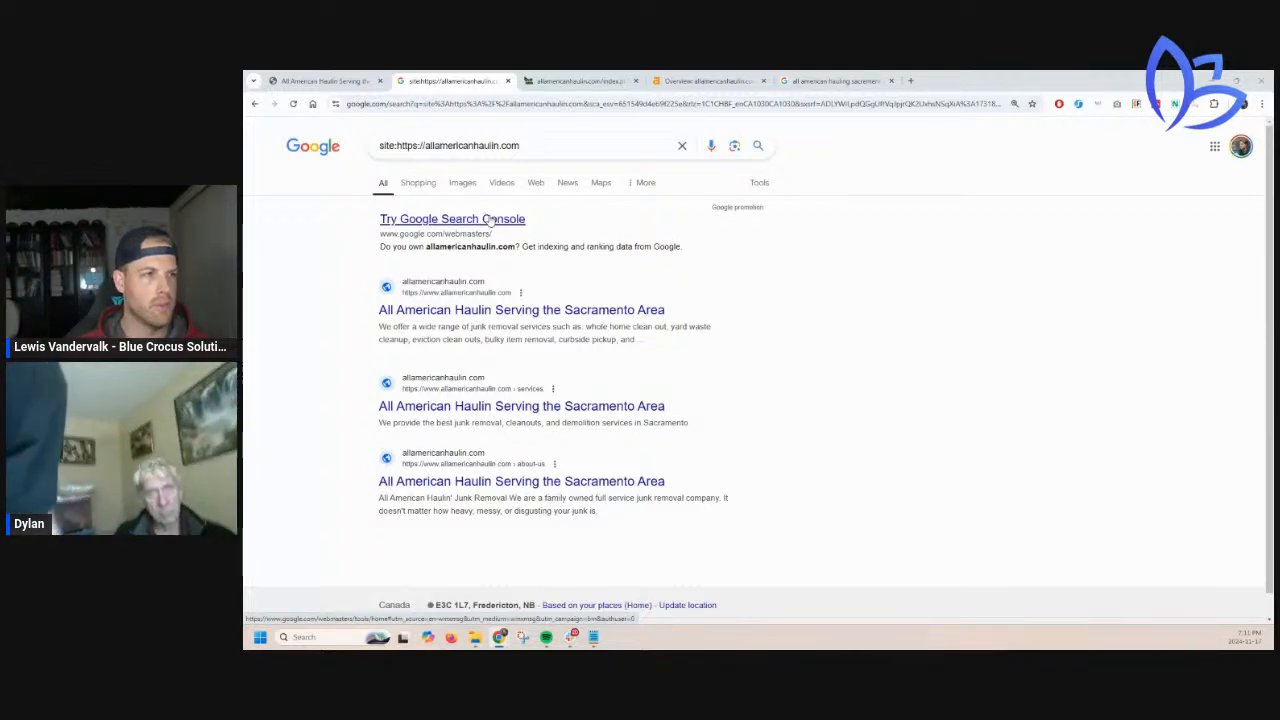
click(337, 78)
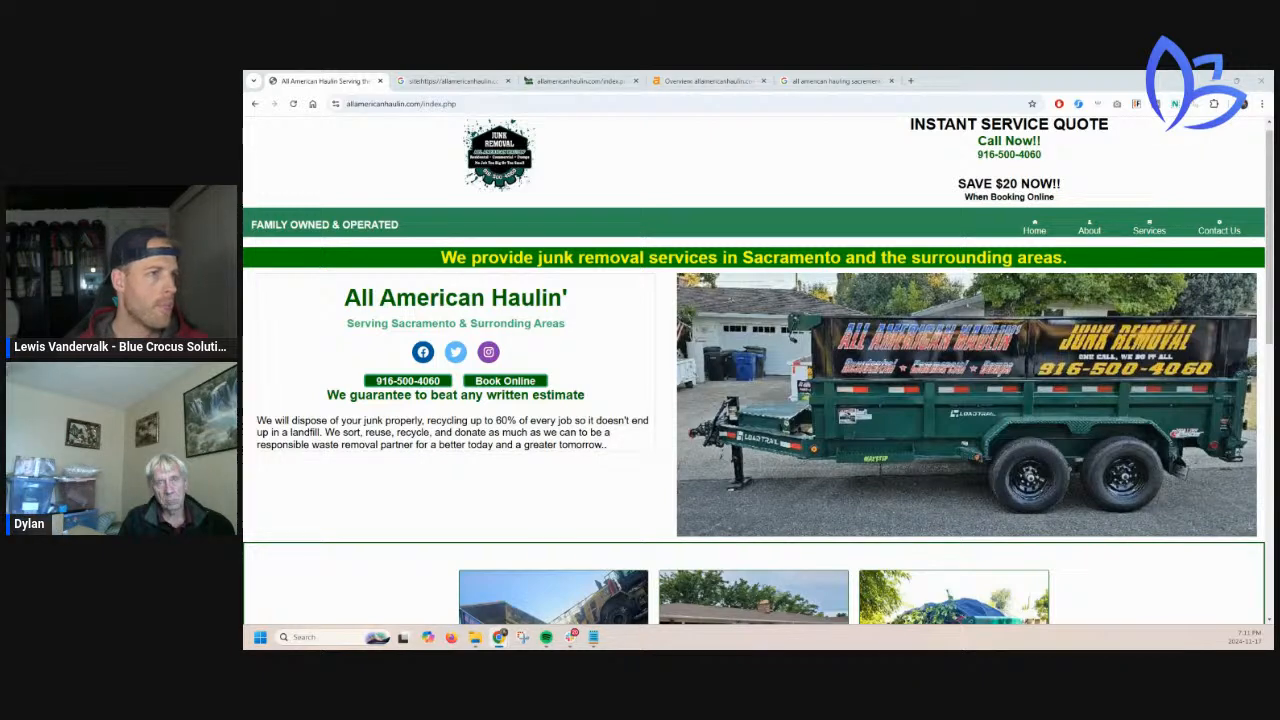
Bring the integrityjunk.ca Search Console page into this window and review its Performance report's chart and top queries
drag(616, 275, 955, 76)
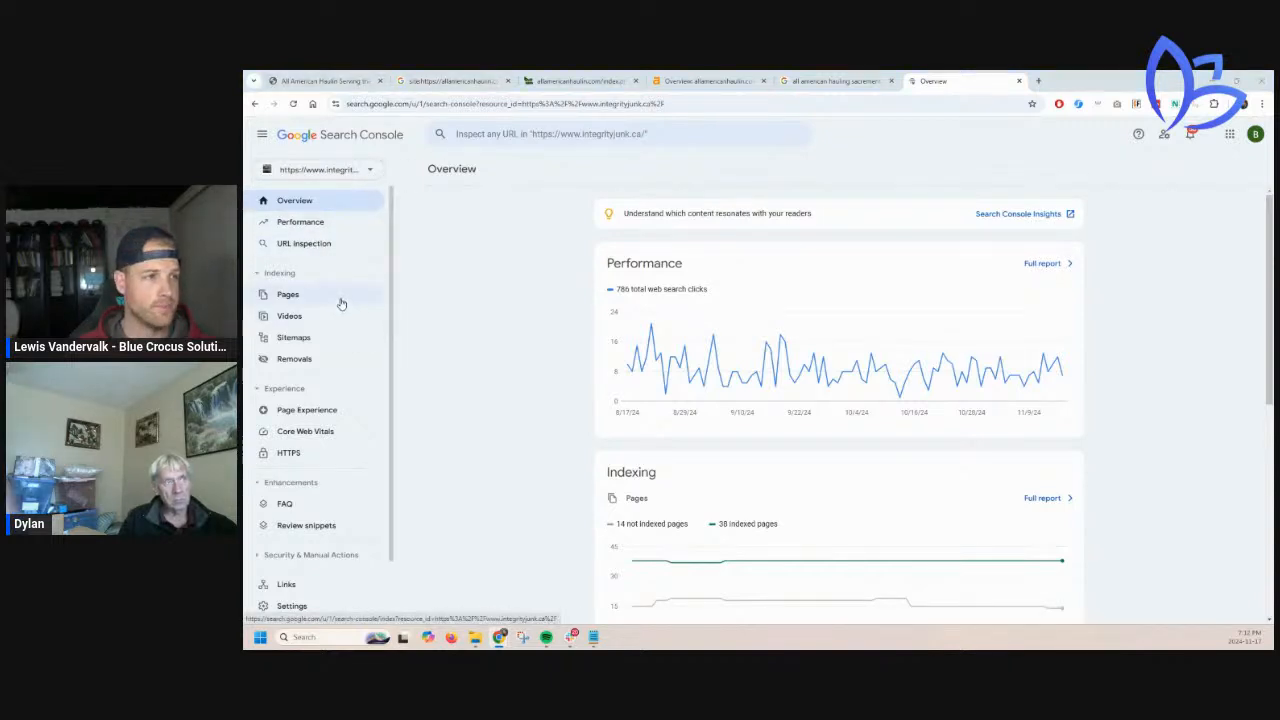
click(309, 226)
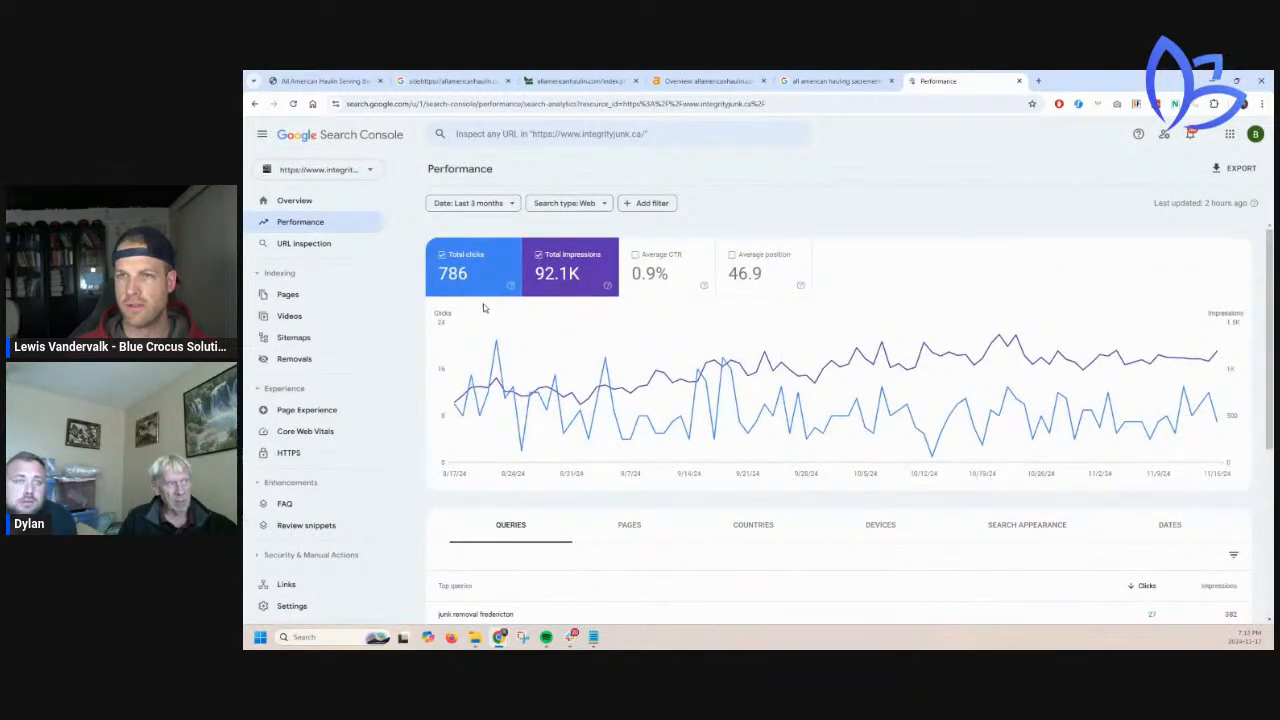
scroll(987, 409, down, 2)
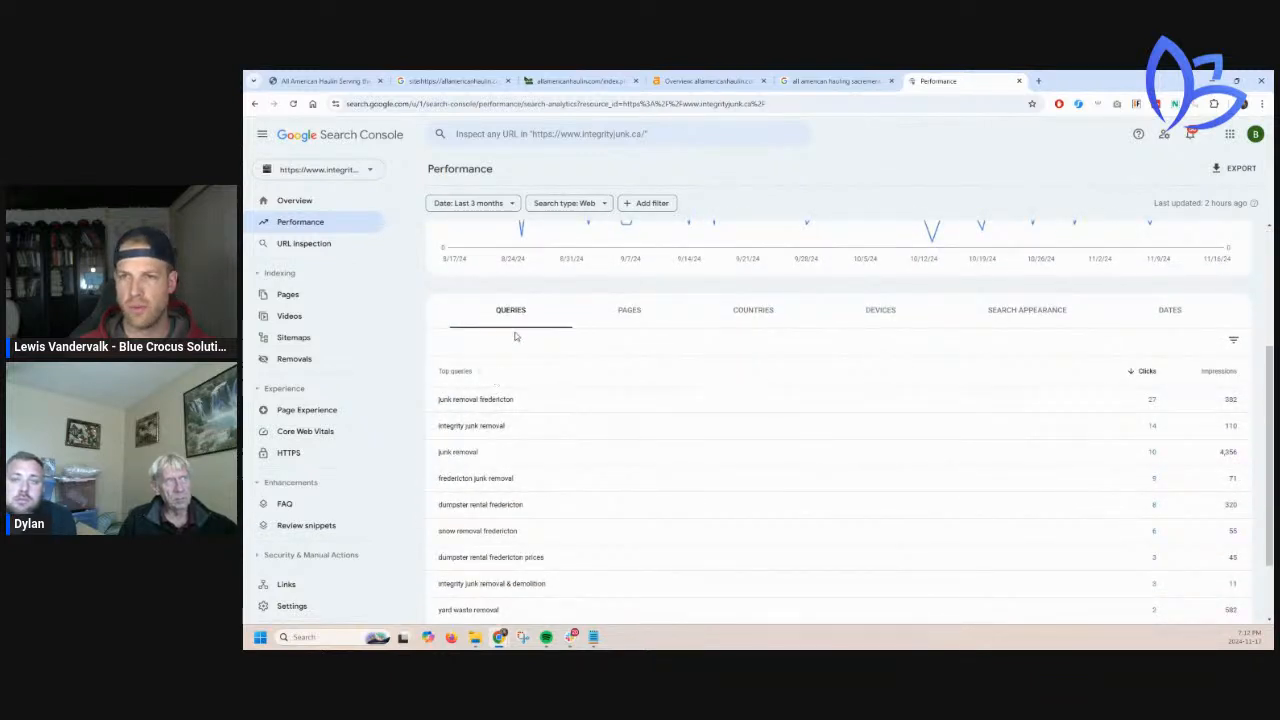
scroll(466, 420, up, 1)
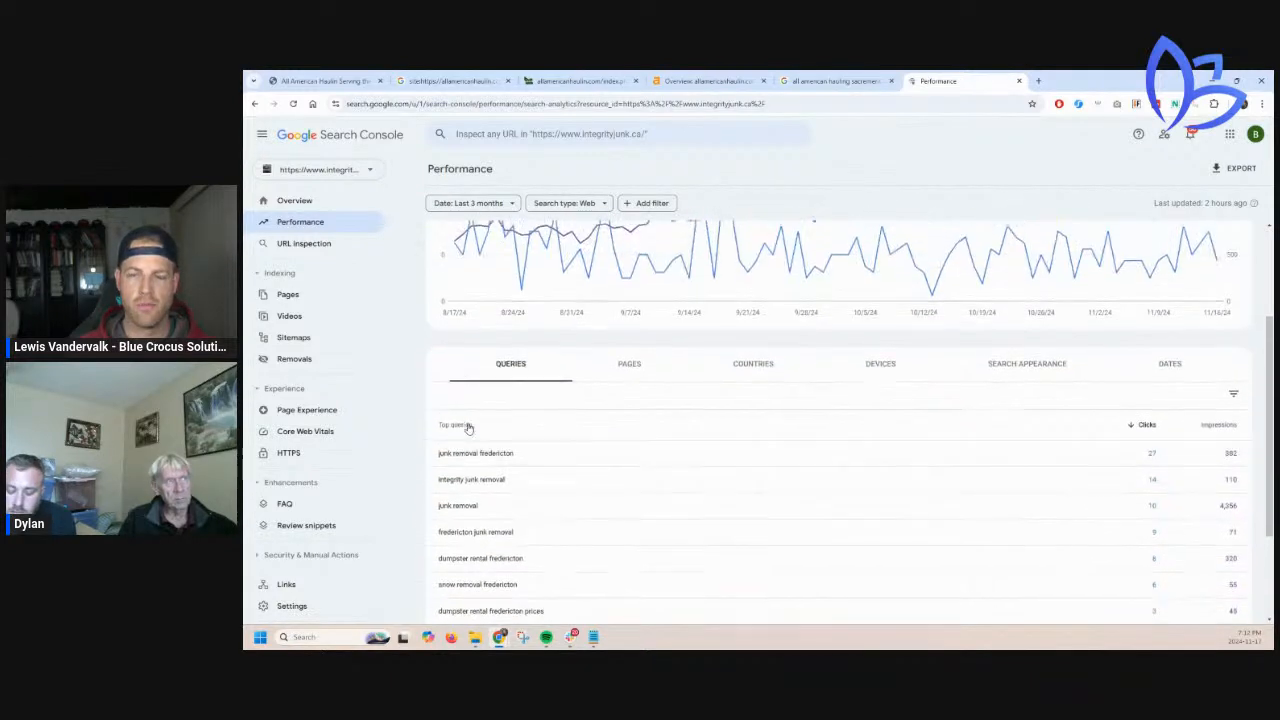
scroll(466, 427, down, 2)
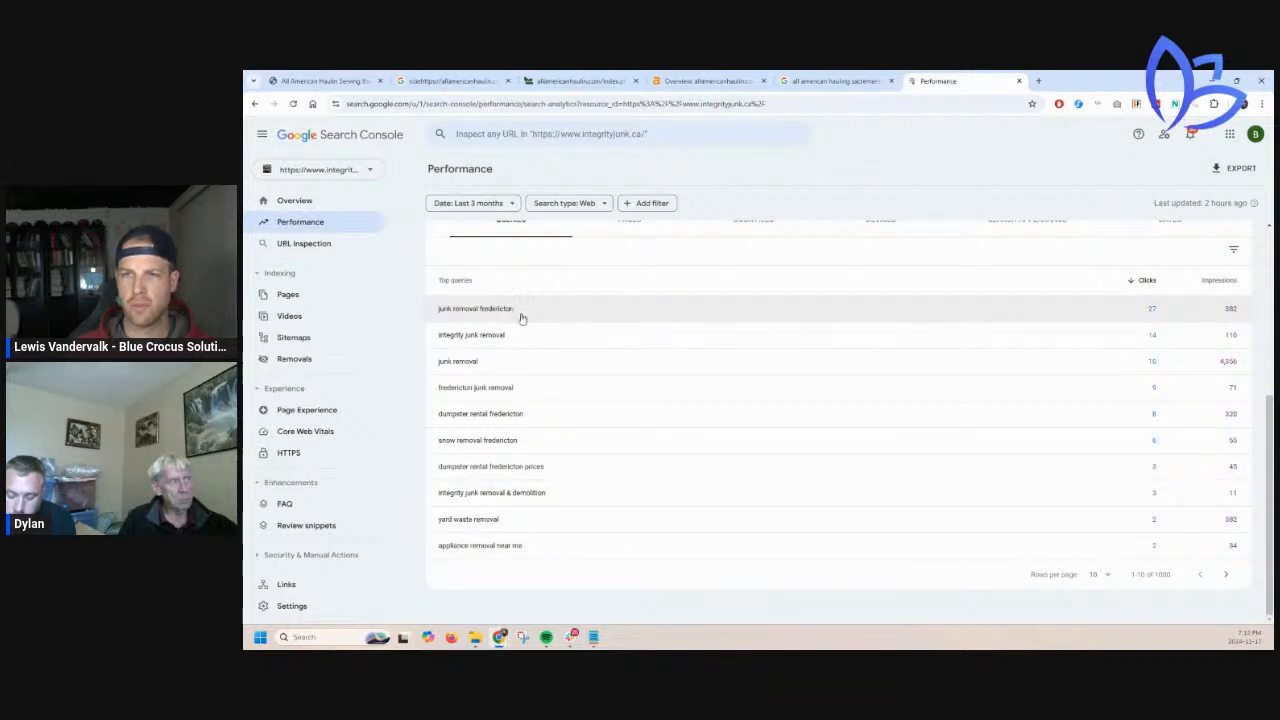
scroll(680, 320, up, 4)
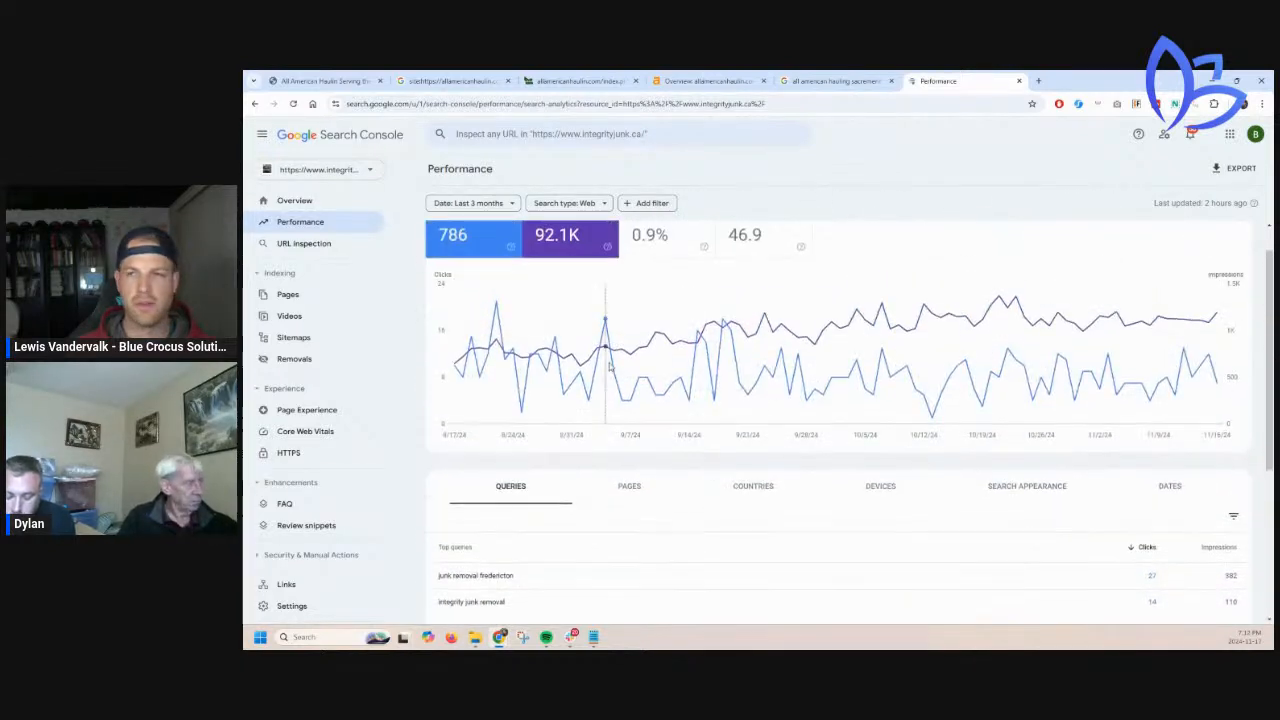
Add the average position metric to the Performance report and highlight the "junk removal" query while reviewing query positions
click(744, 256)
scroll(603, 366, down, 3)
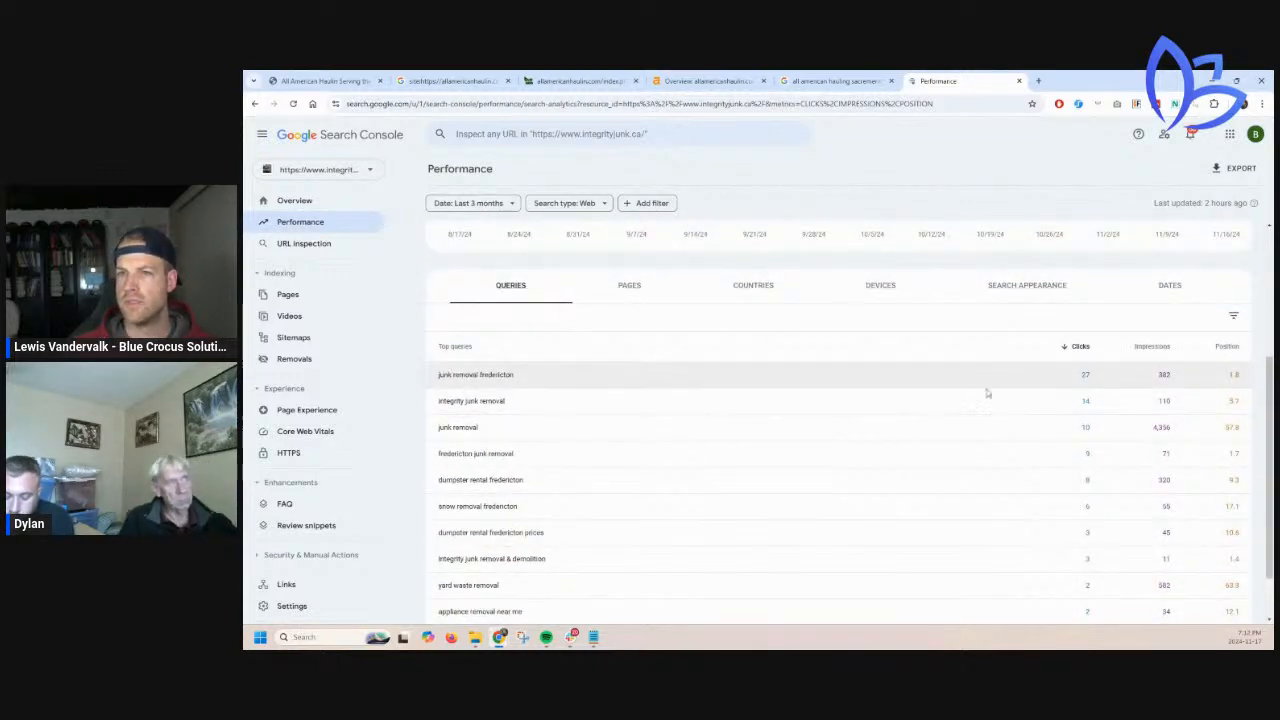
scroll(942, 386, up, 3)
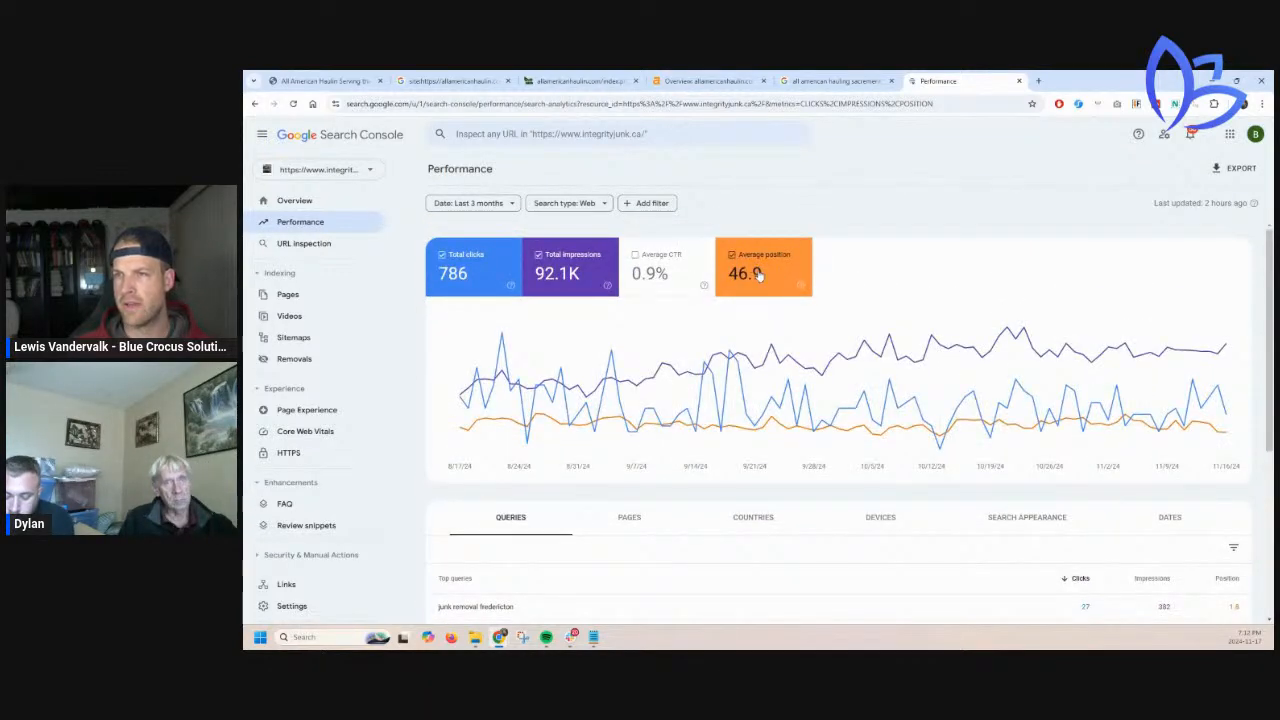
scroll(760, 276, down, 3)
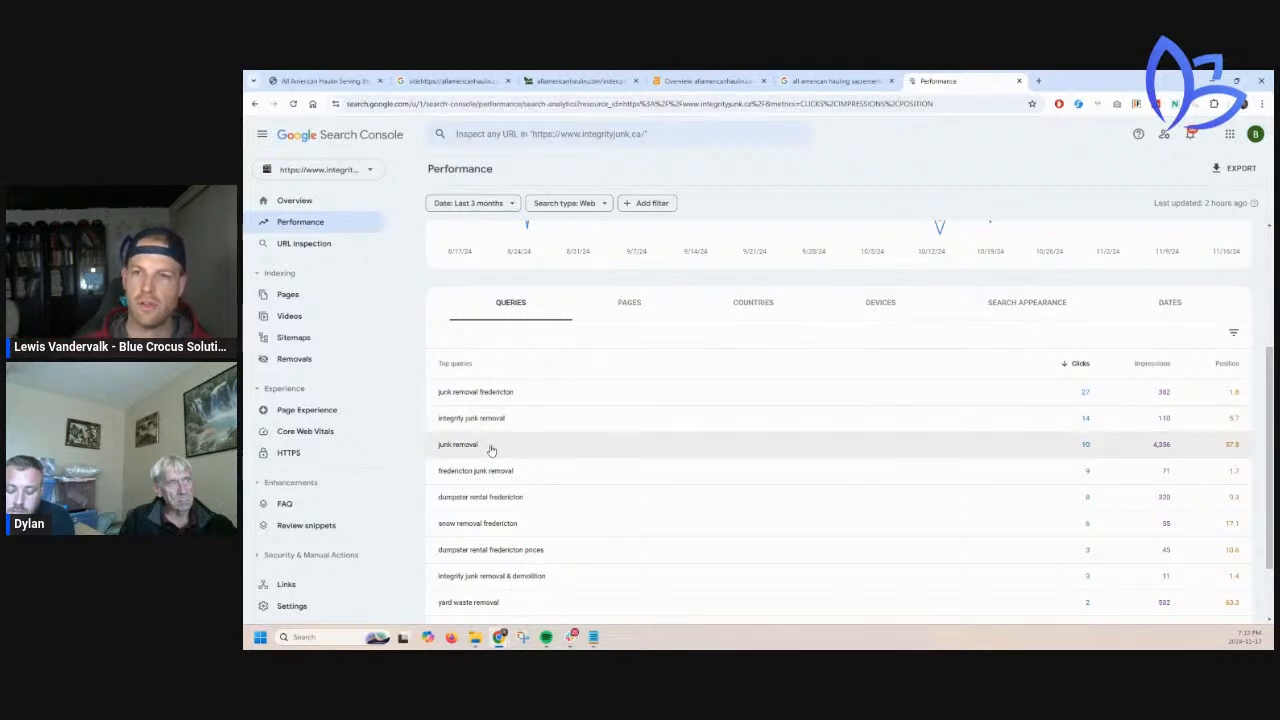
drag(490, 446, 432, 448)
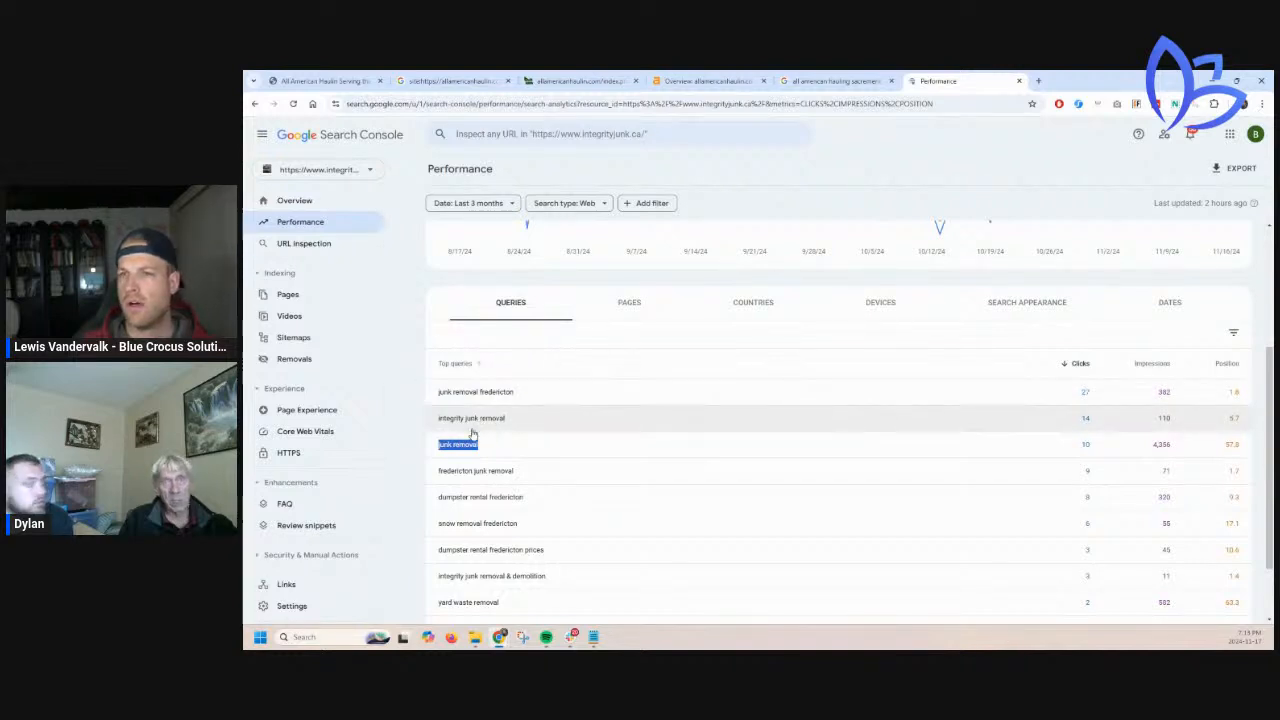
scroll(416, 485, up, 2)
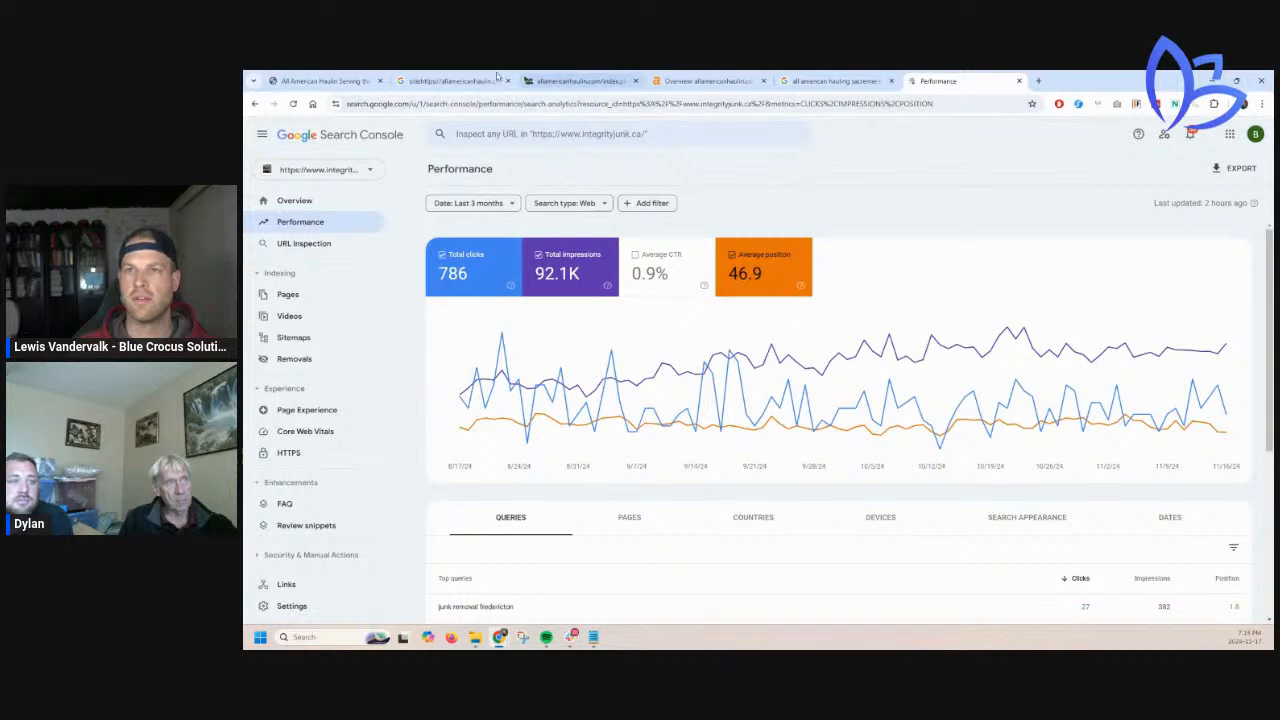
Open the page indexing report for integrityjunk.ca and examine the indexed pages and the reasons pages aren't indexed
click(342, 79)
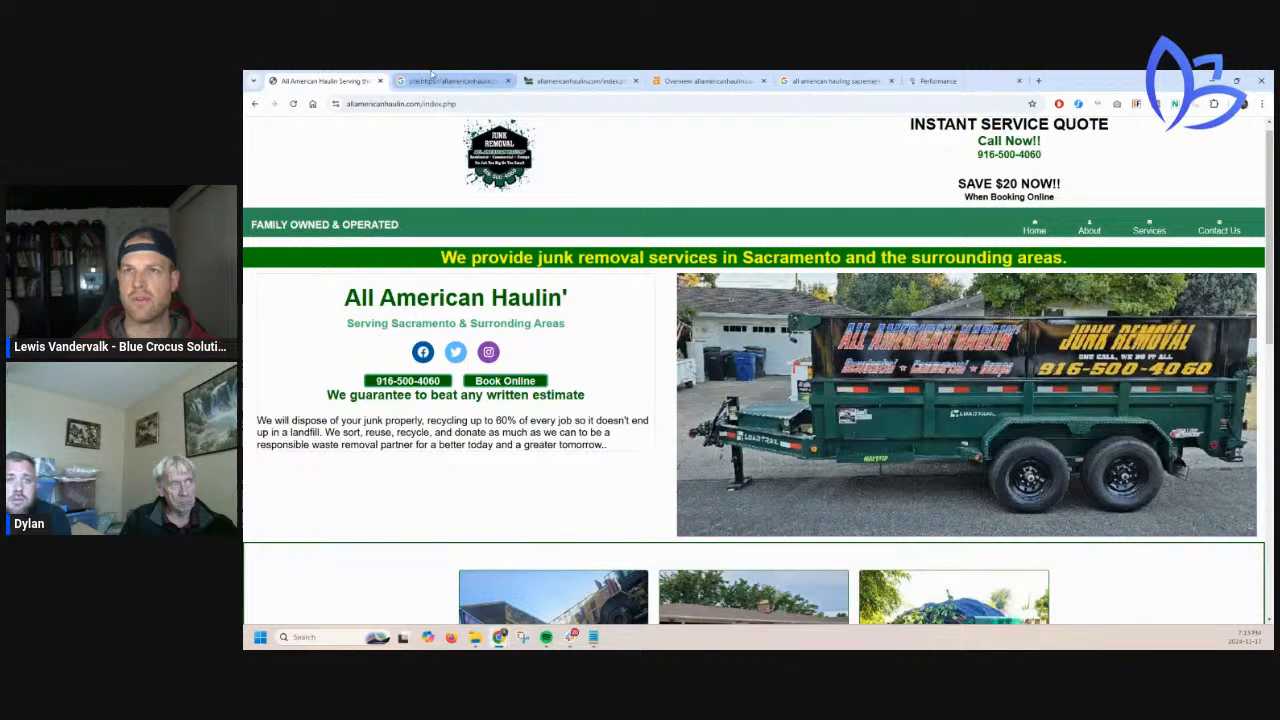
click(938, 80)
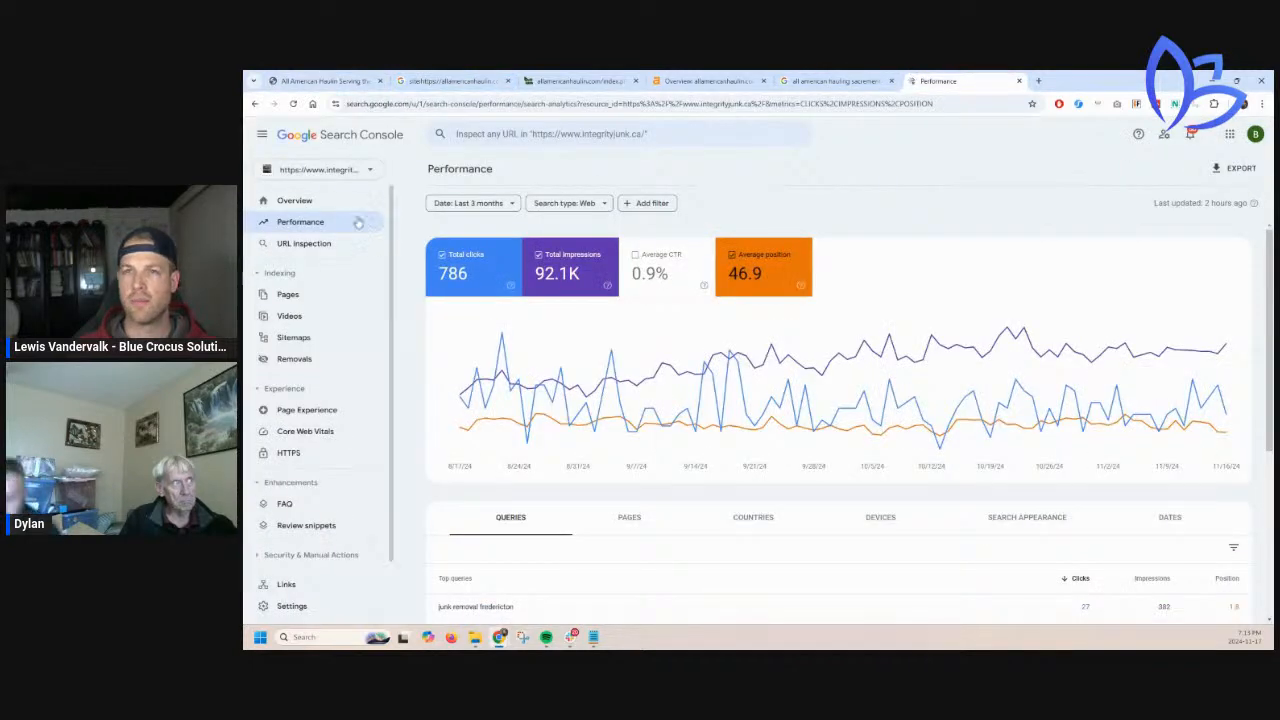
scroll(424, 305, down, 6)
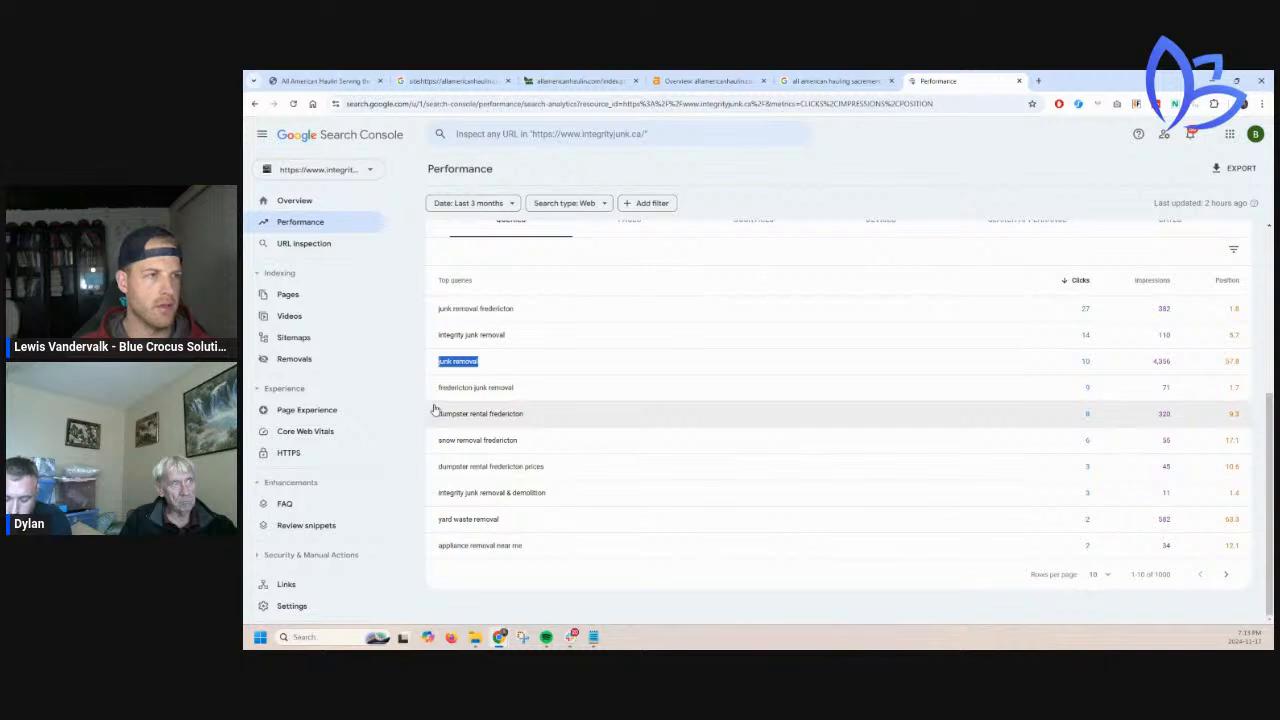
scroll(440, 408, up, 2)
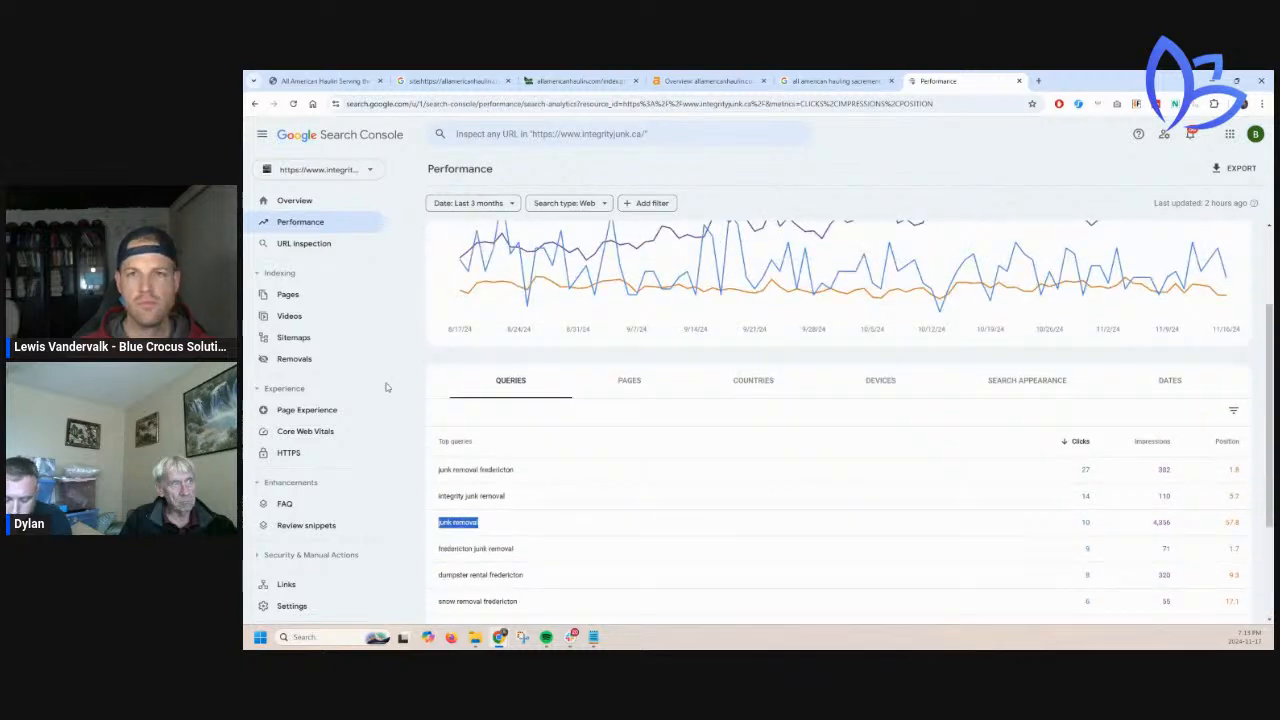
click(310, 294)
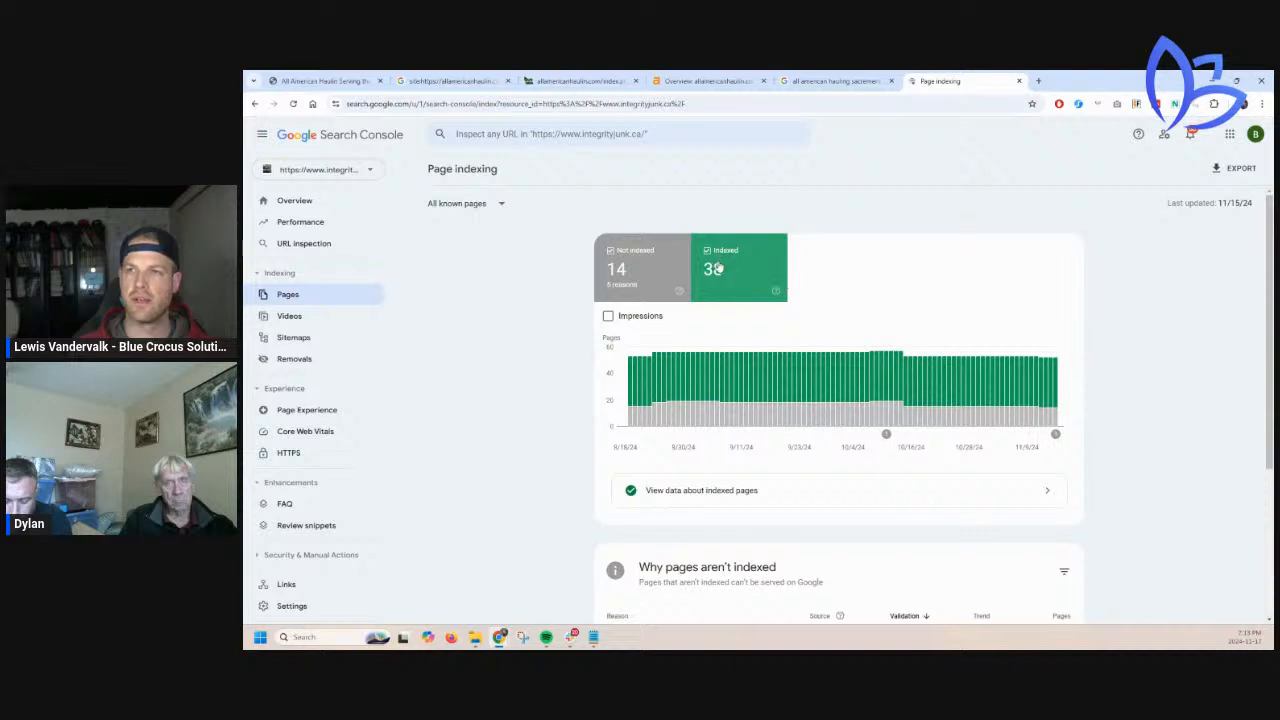
click(645, 276)
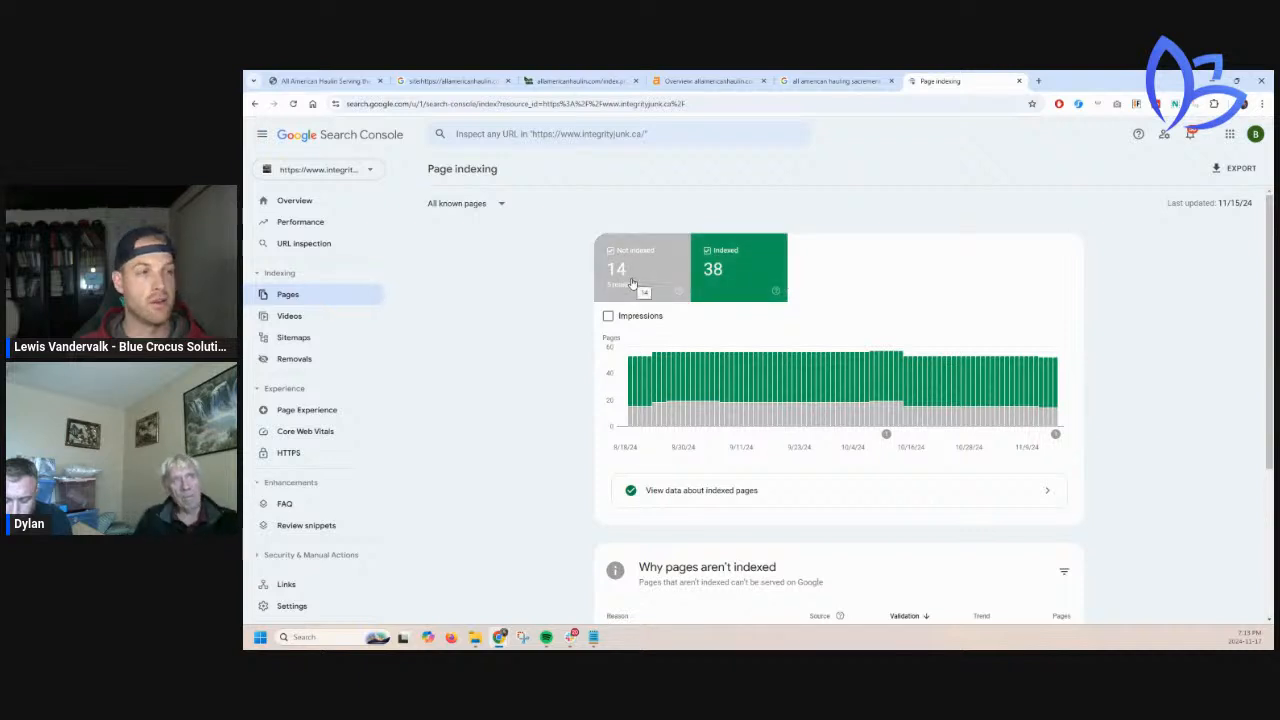
scroll(630, 400, down, 4)
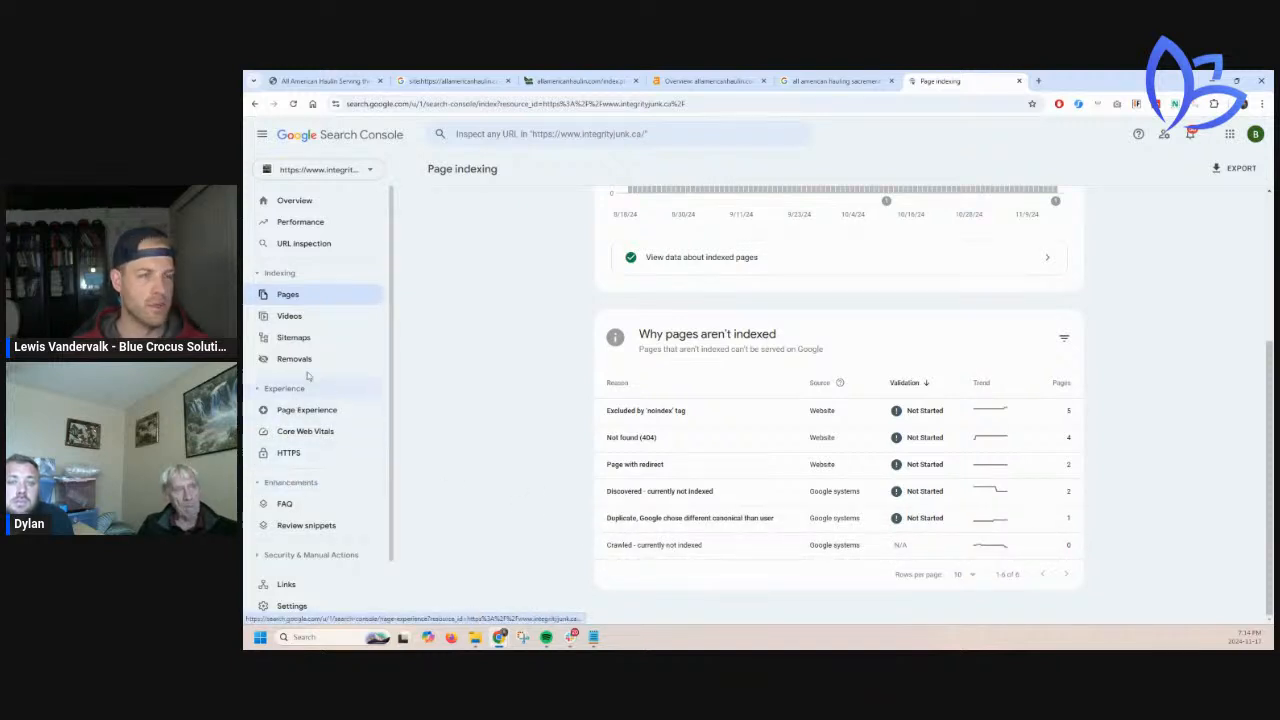
Return to the All American Haulin' homepage, point out the "SAVE $20 NOW!!" offer by highlighting it, and clear the highlight
click(350, 76)
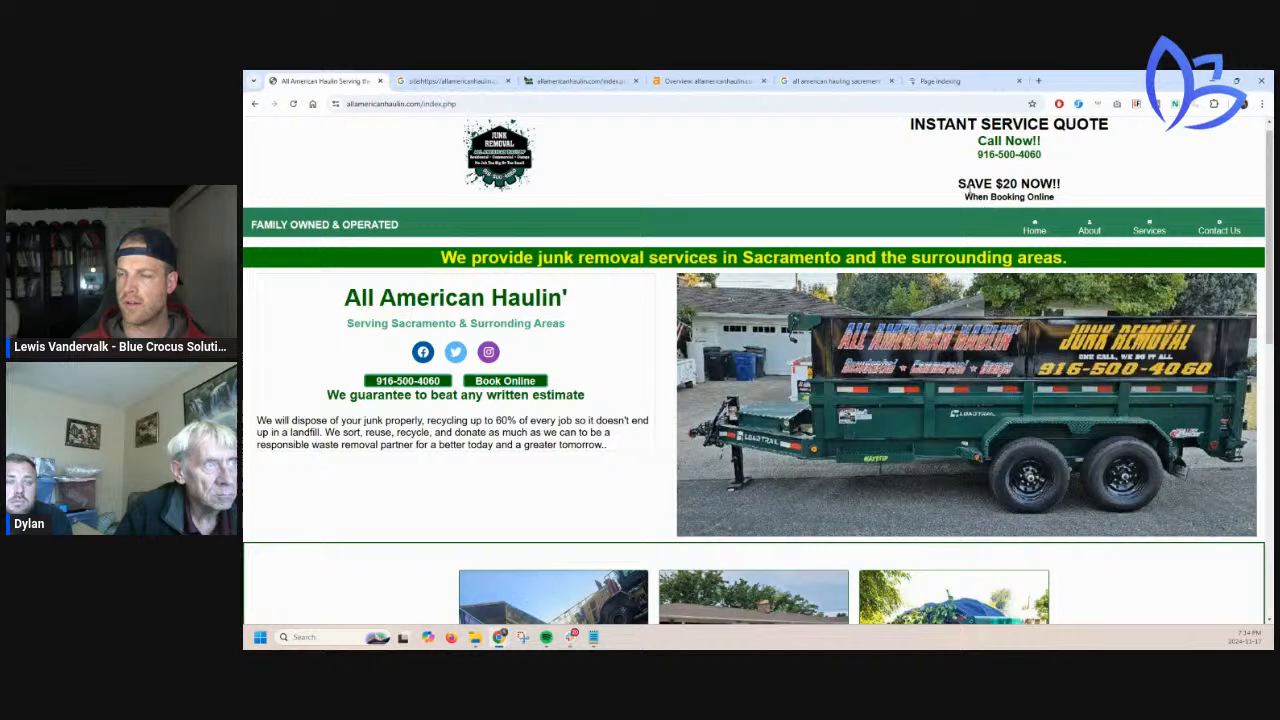
drag(968, 193, 1044, 188)
scroll(510, 245, down, 1)
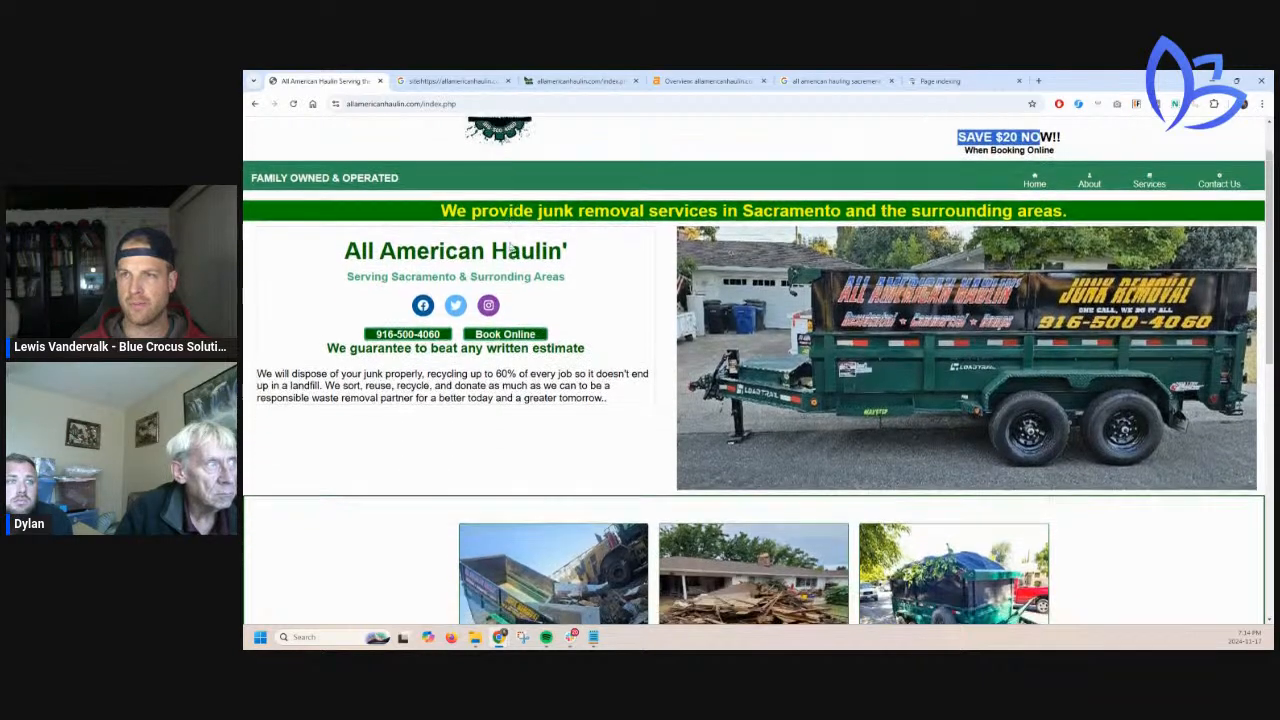
scroll(510, 245, up, 1)
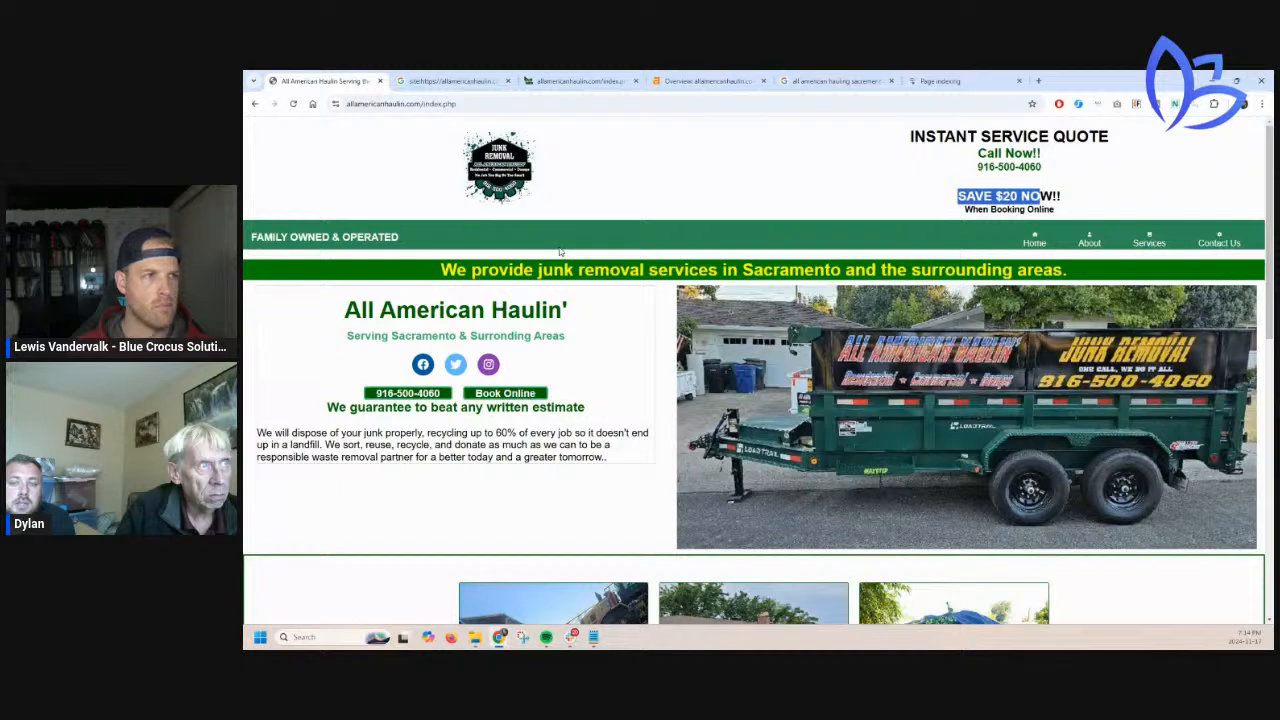
click(1116, 188)
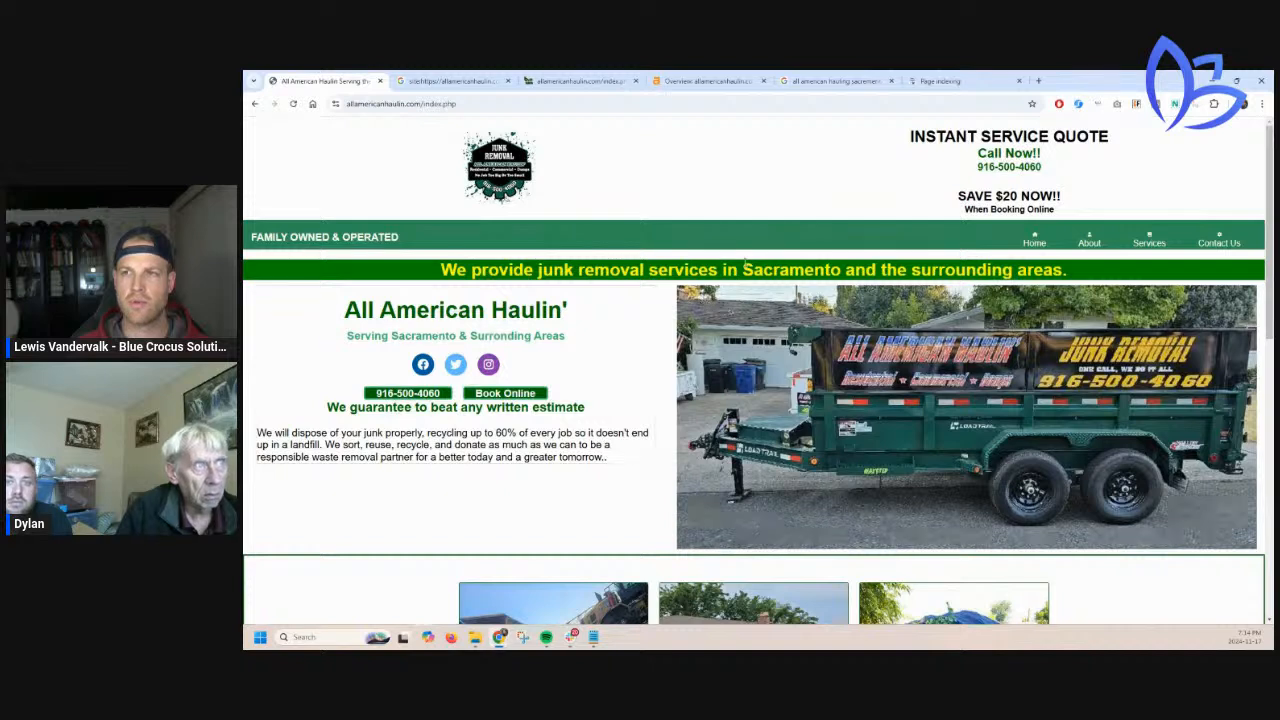
Highlight the word "Sacramento" in the homepage's service-area banner
drag(742, 268, 825, 267)
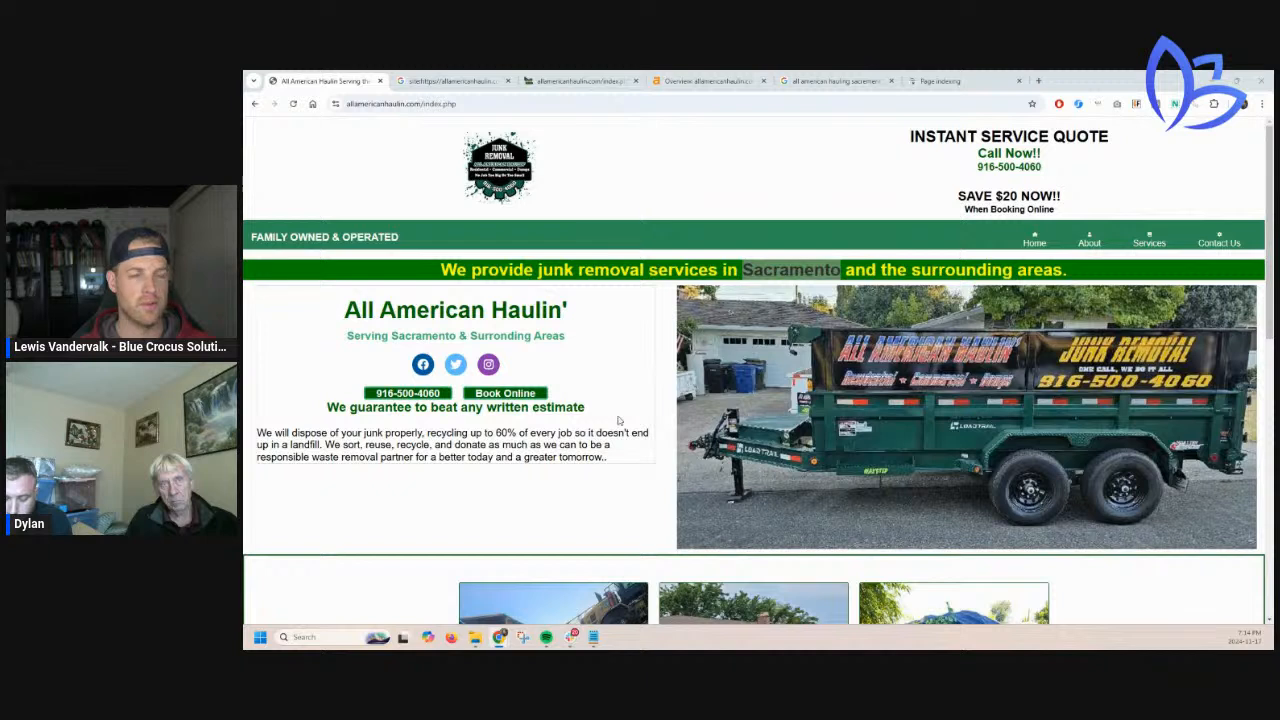
click(737, 272)
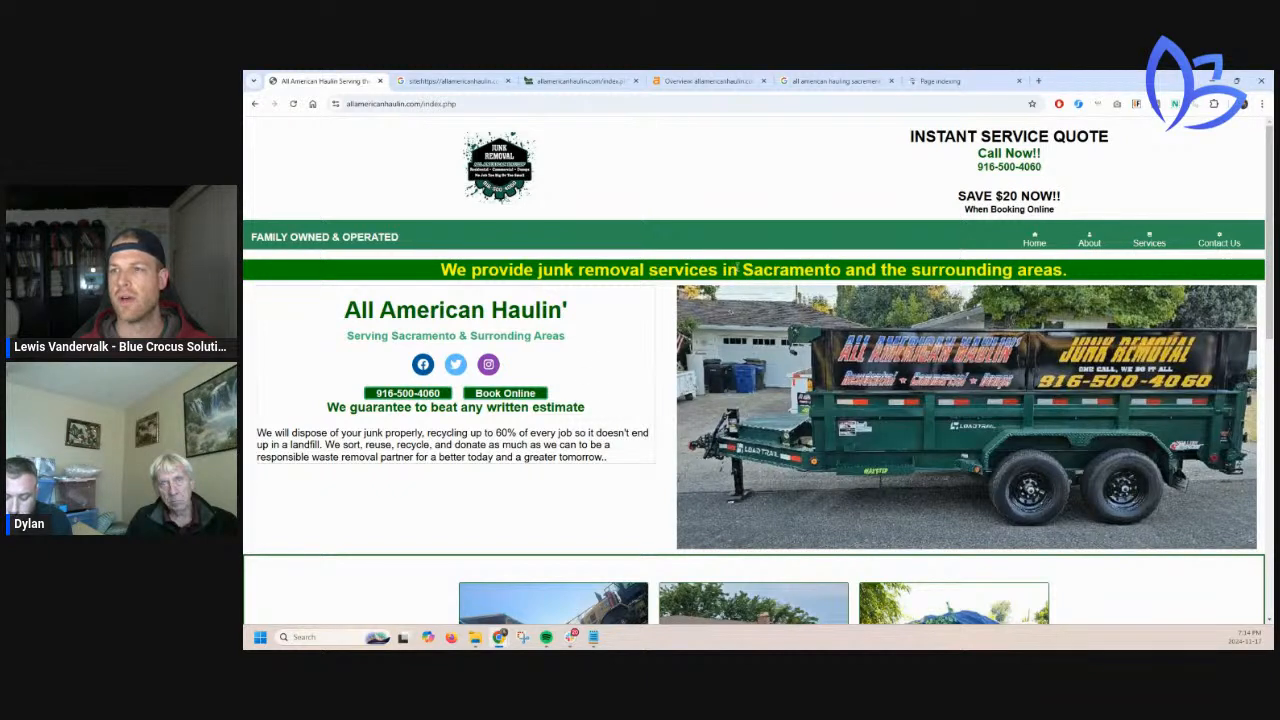
drag(743, 271, 836, 271)
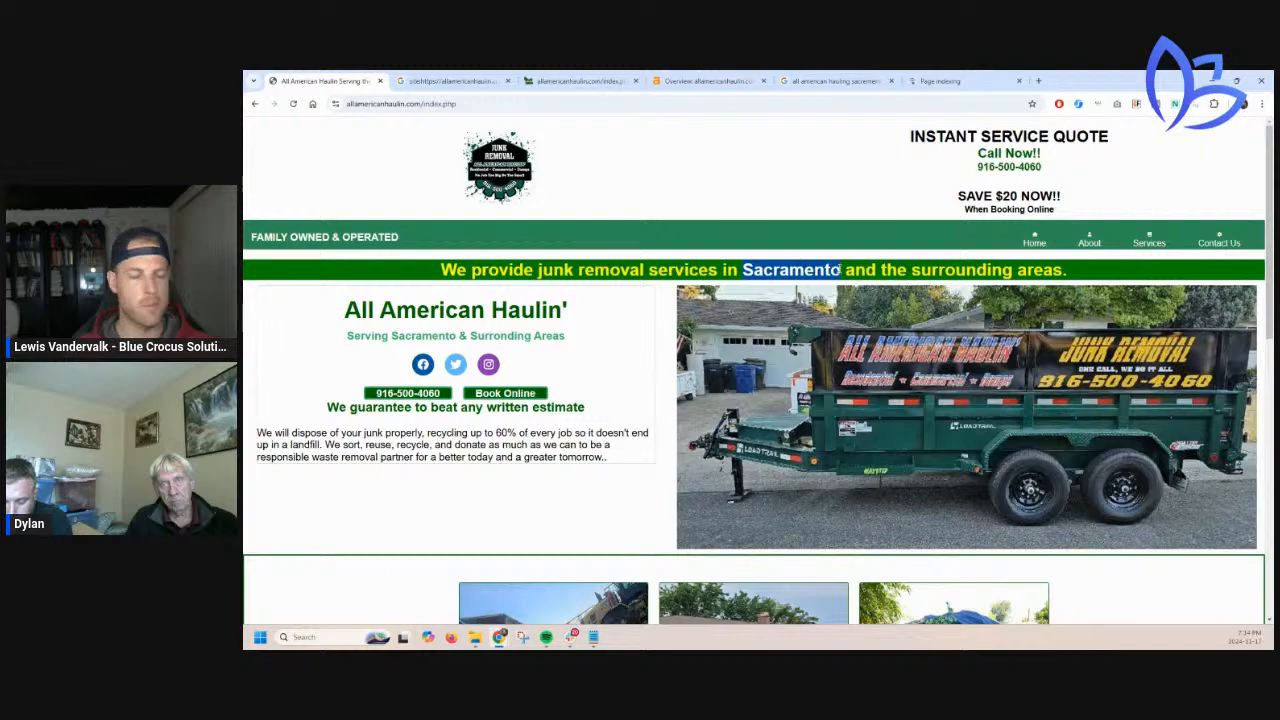
Check the All American Haulin' homepage for heading tags with the show/hide tag extension and reload the page
scroll(711, 348, down, 3)
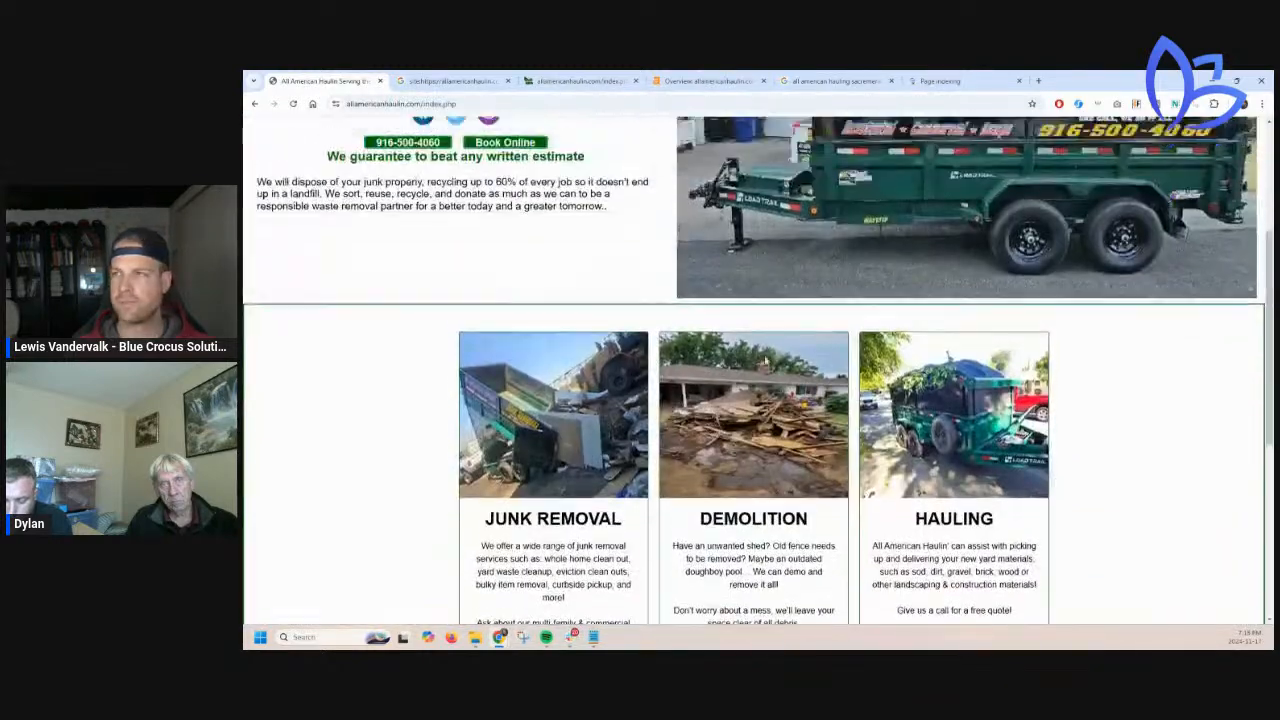
scroll(765, 360, up, 3)
click(1195, 105)
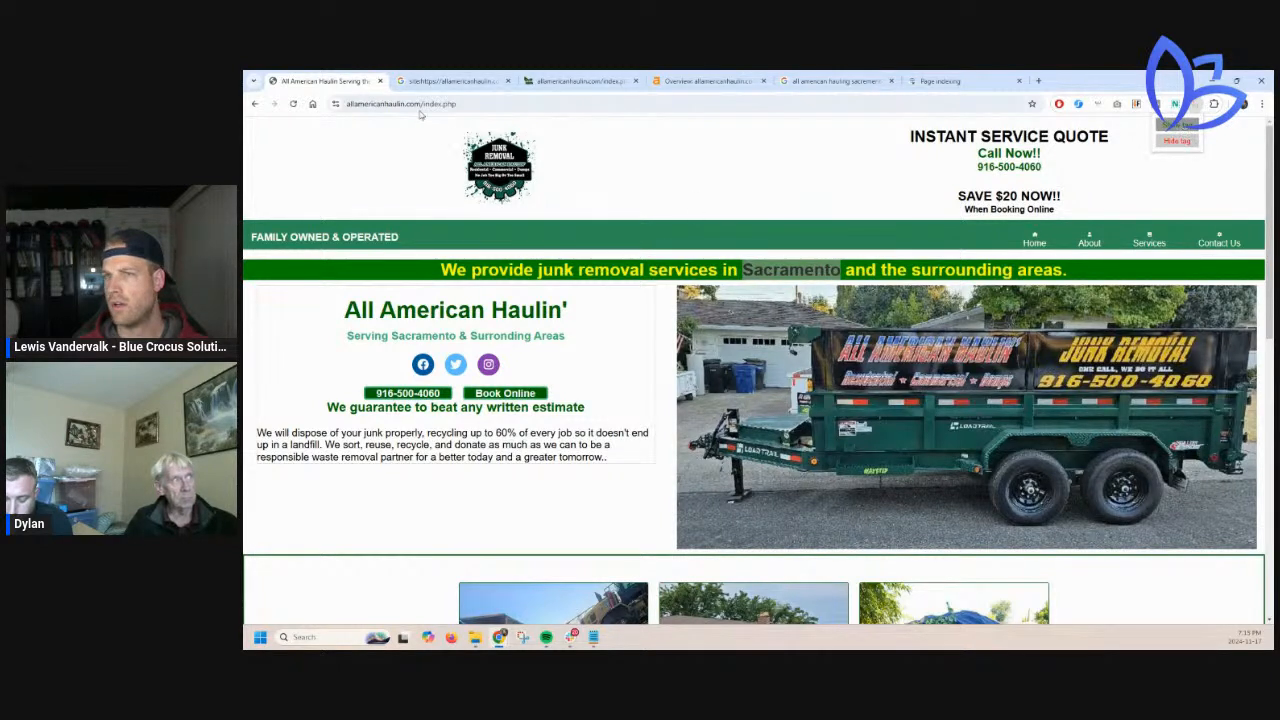
click(1178, 141)
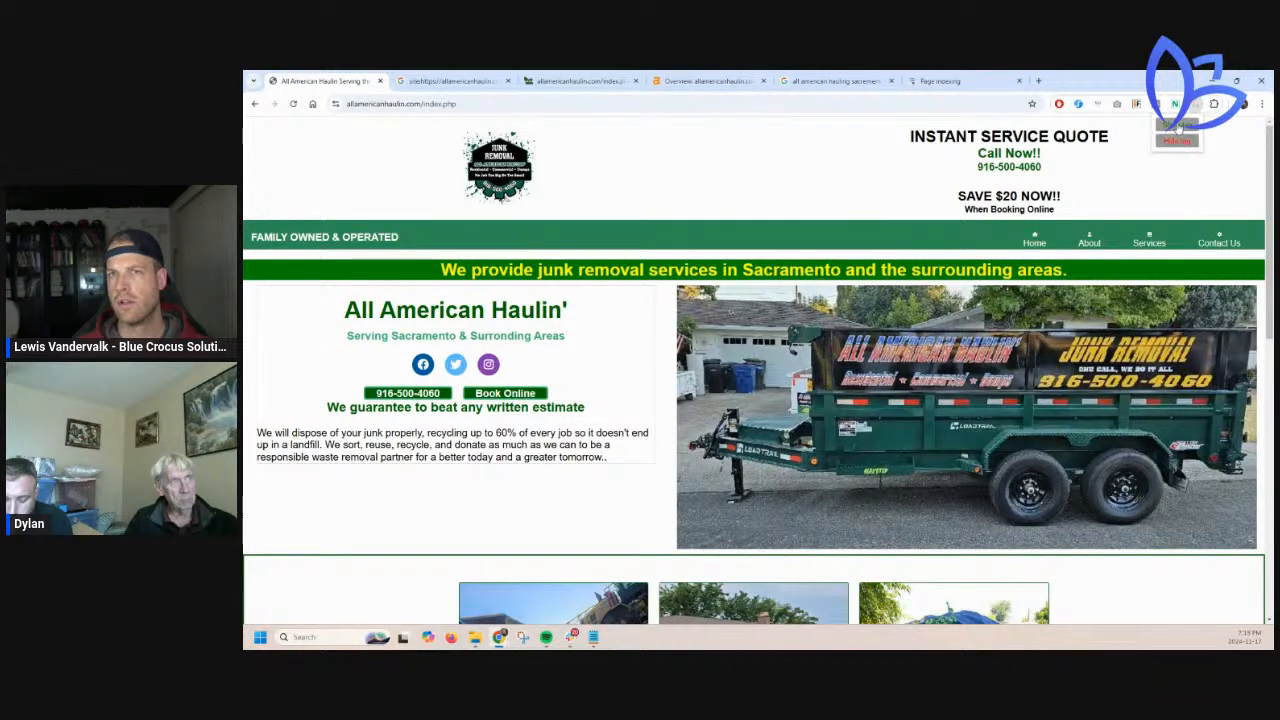
click(293, 104)
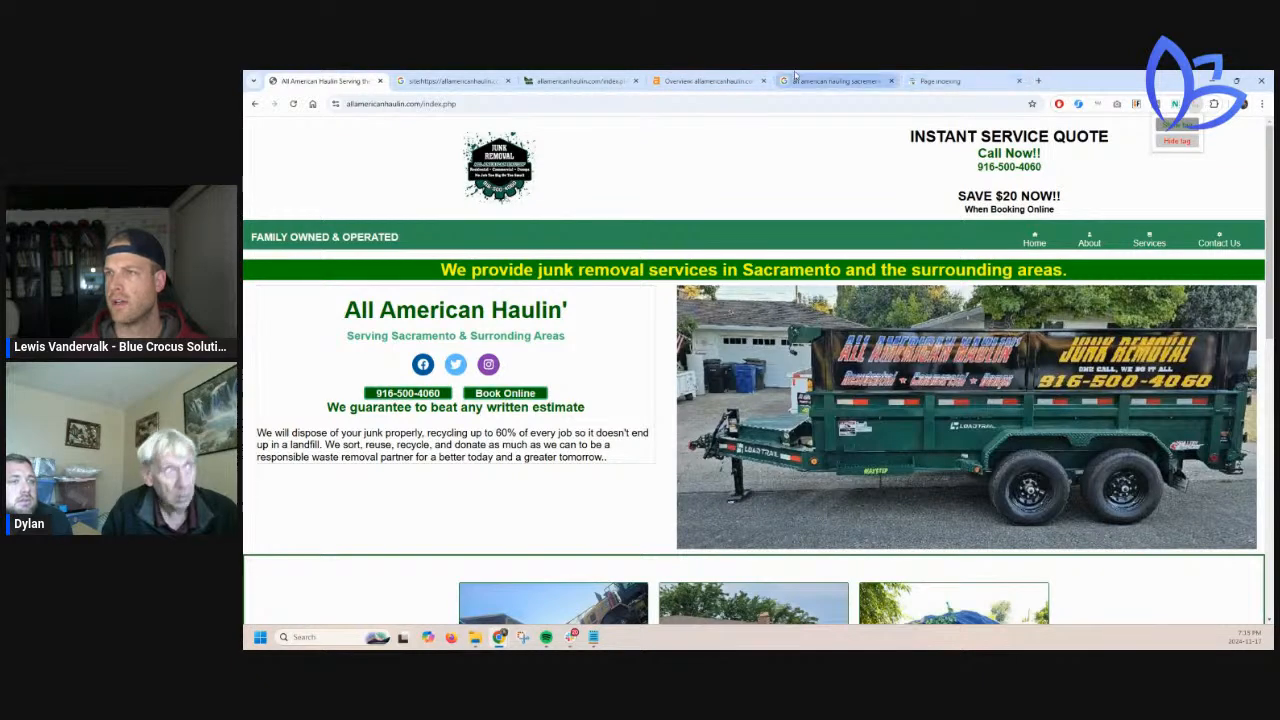
Open integrityjunk.ca in a new tab and show its heading tags on the page for comparison
click(1038, 80)
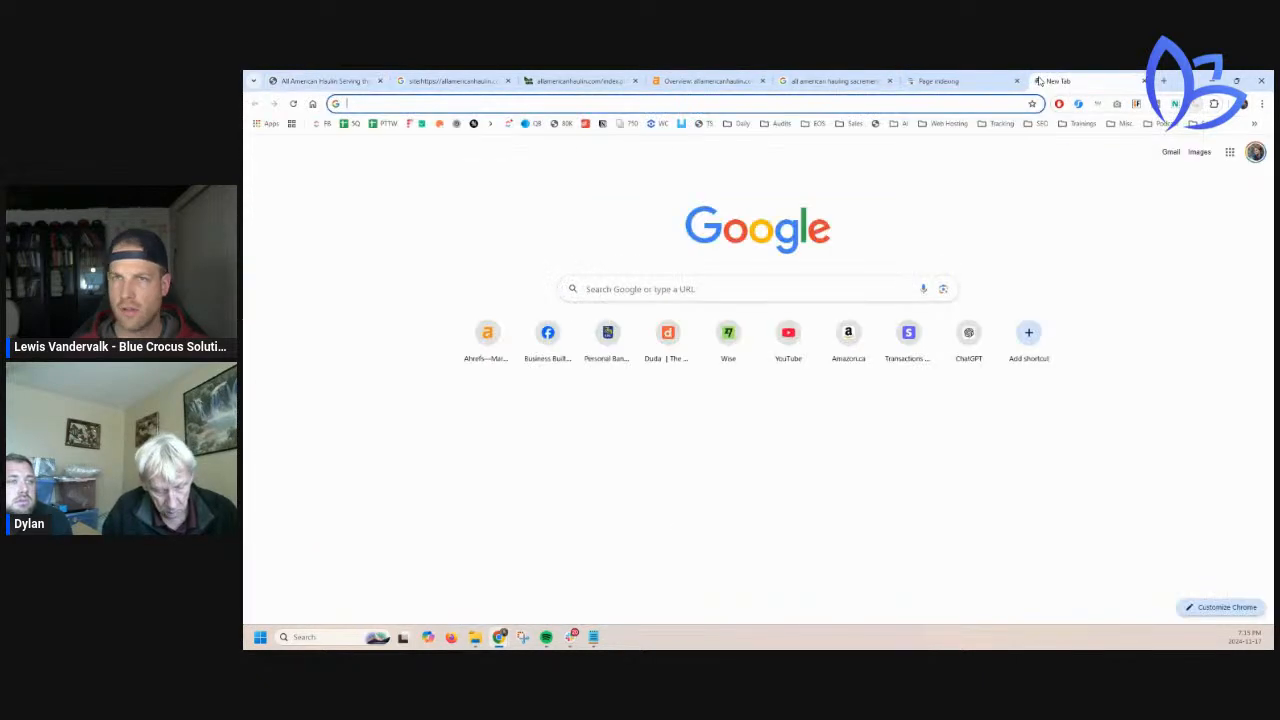
text(integr)
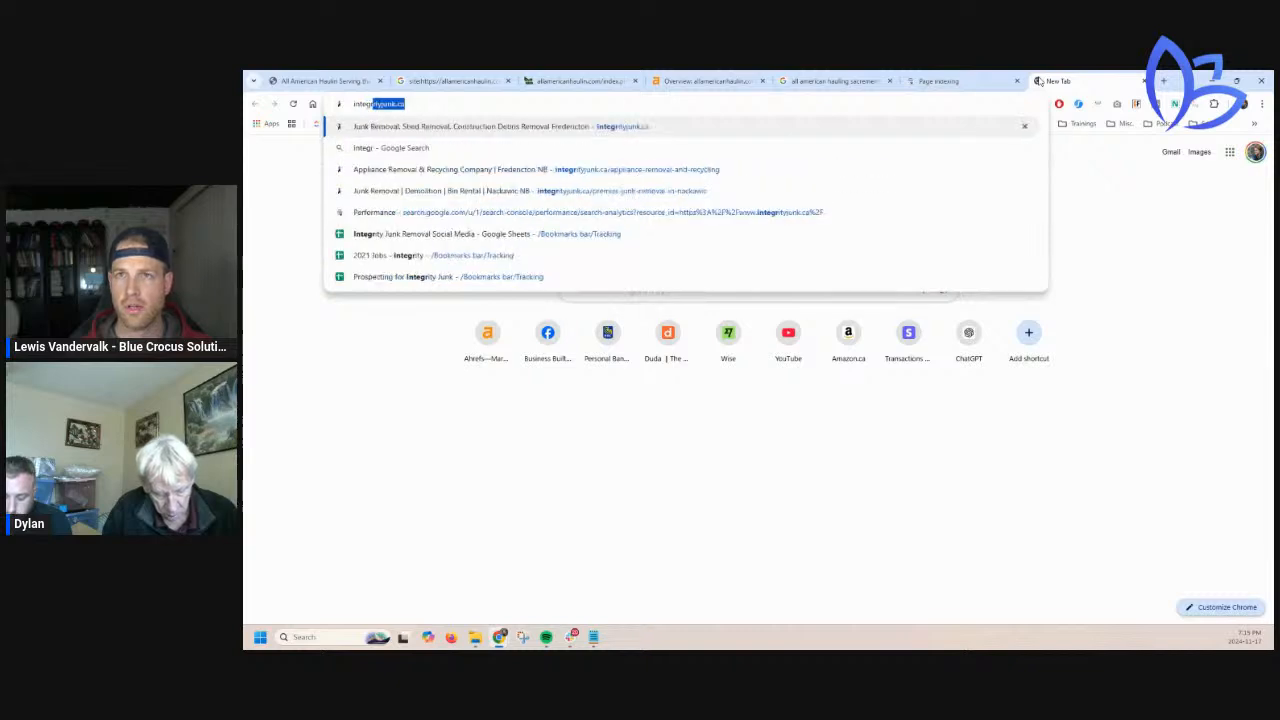
key(Return)
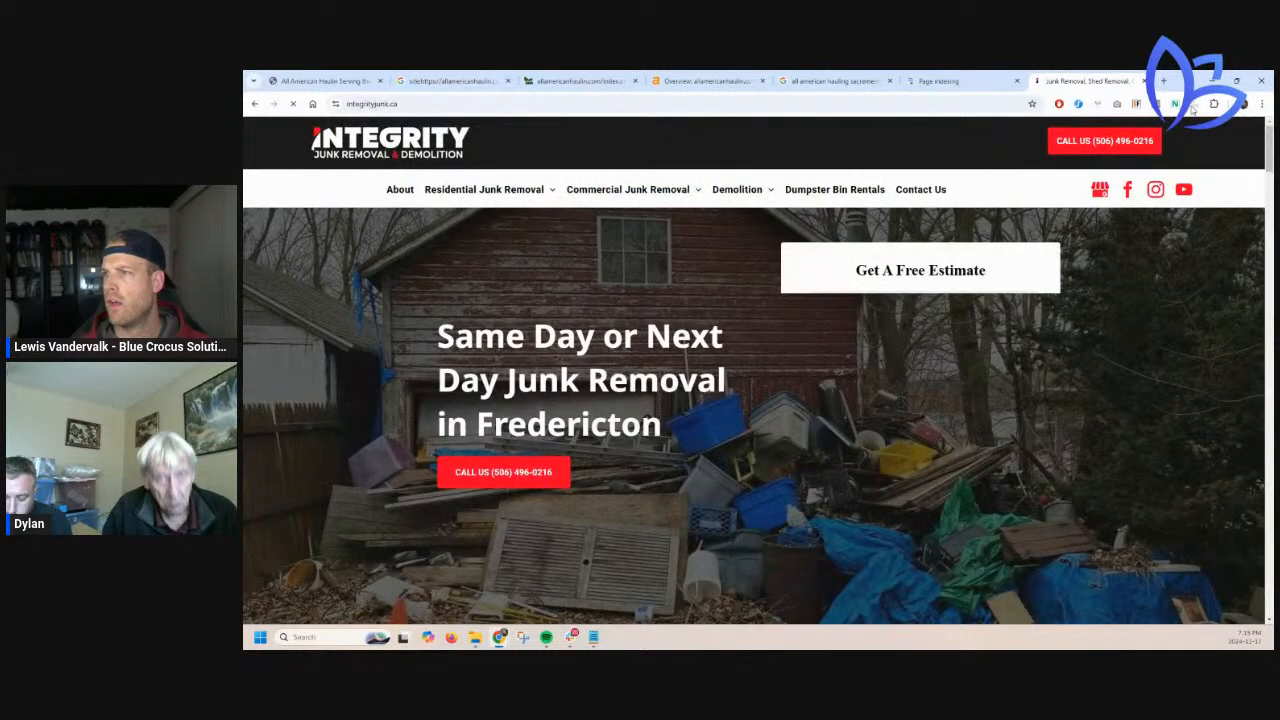
click(1176, 104)
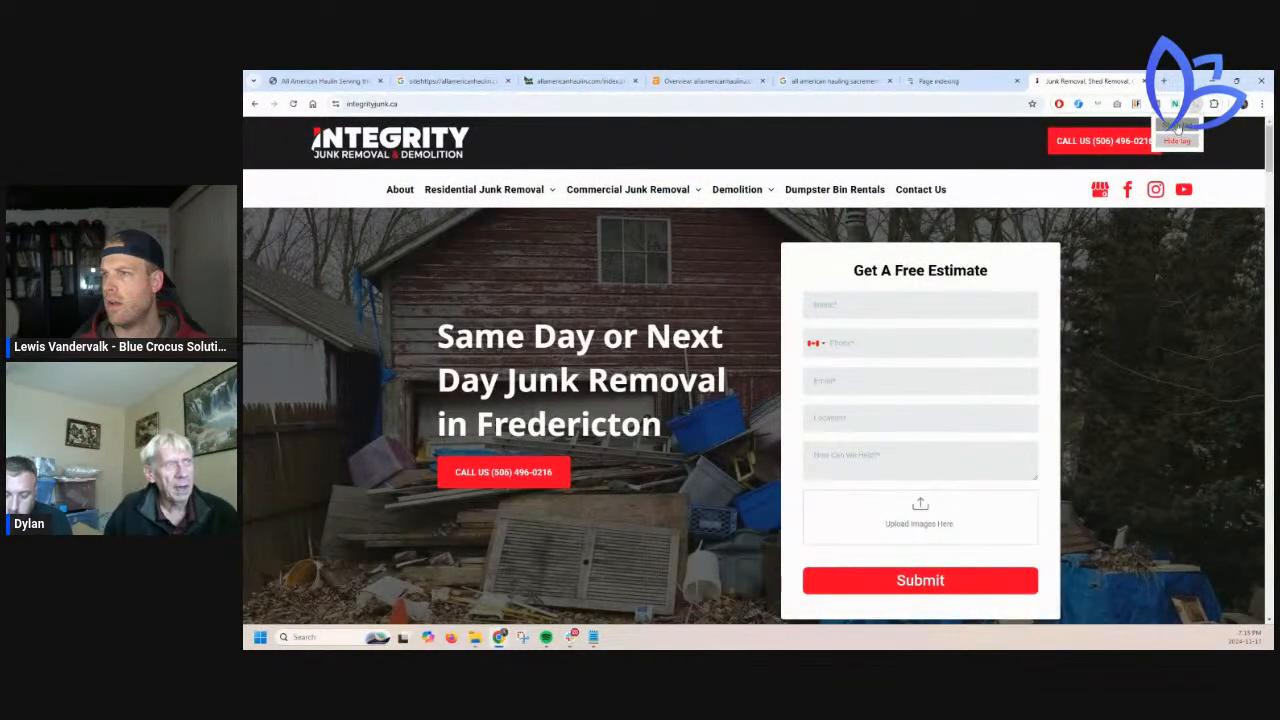
click(1178, 127)
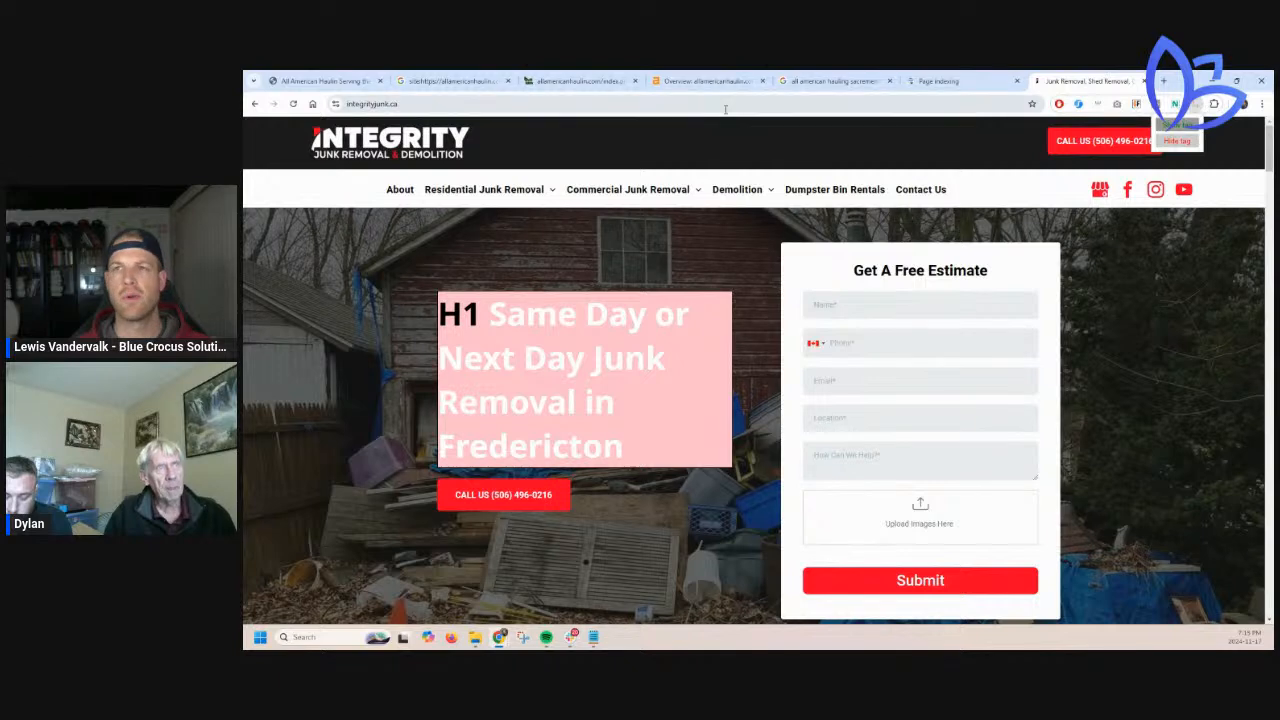
Return to the All American Haulin' homepage, highlight the full service-area banner sentence, and open the Services page in a background tab
click(322, 80)
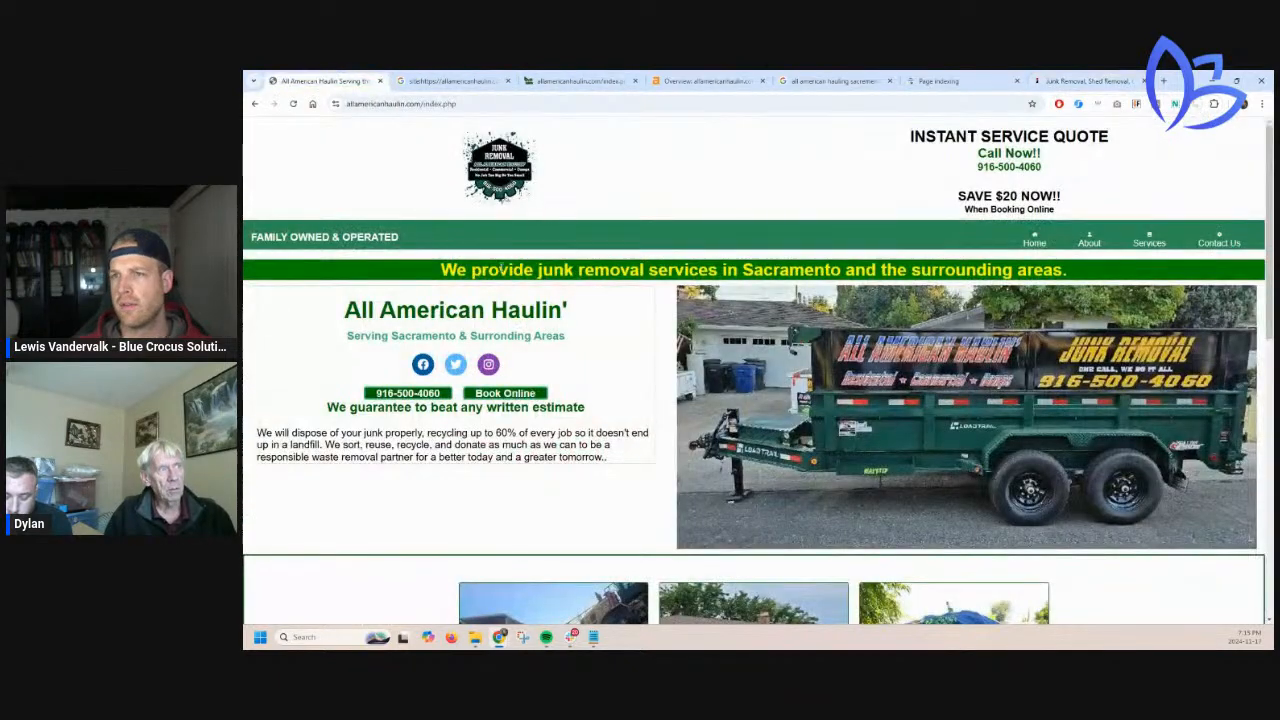
drag(438, 270, 1080, 283)
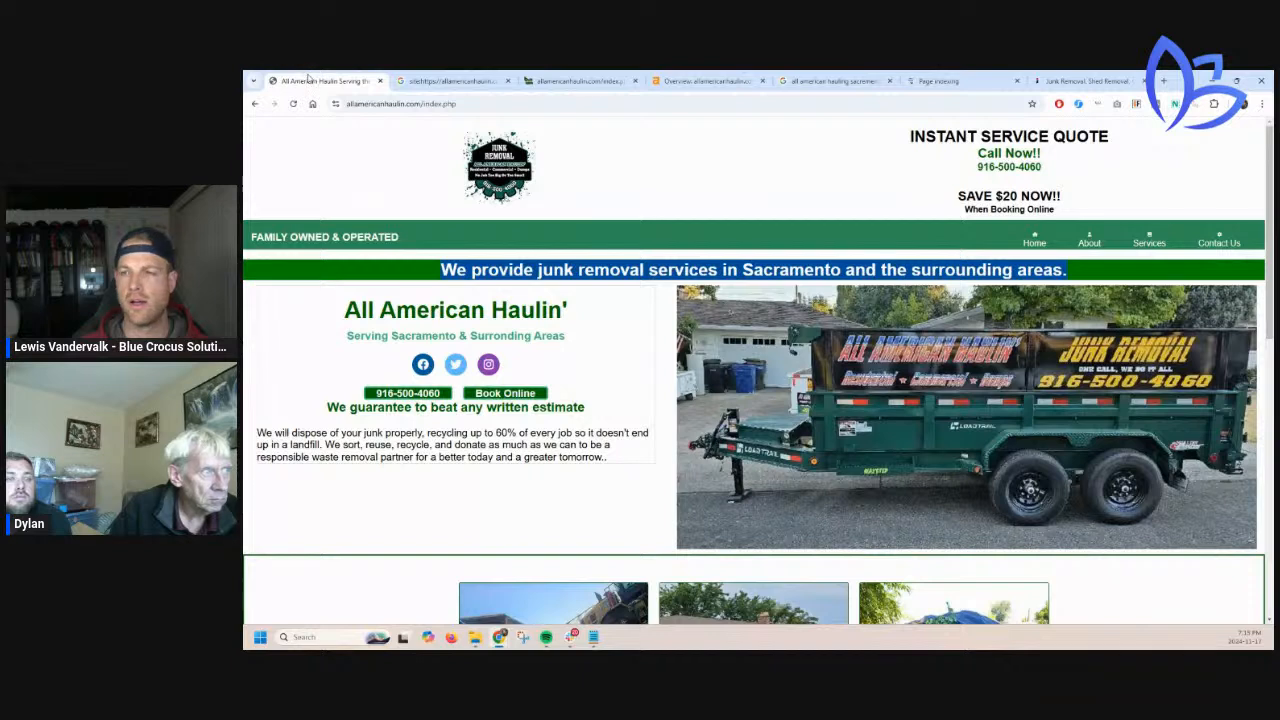
middle_click(1148, 240)
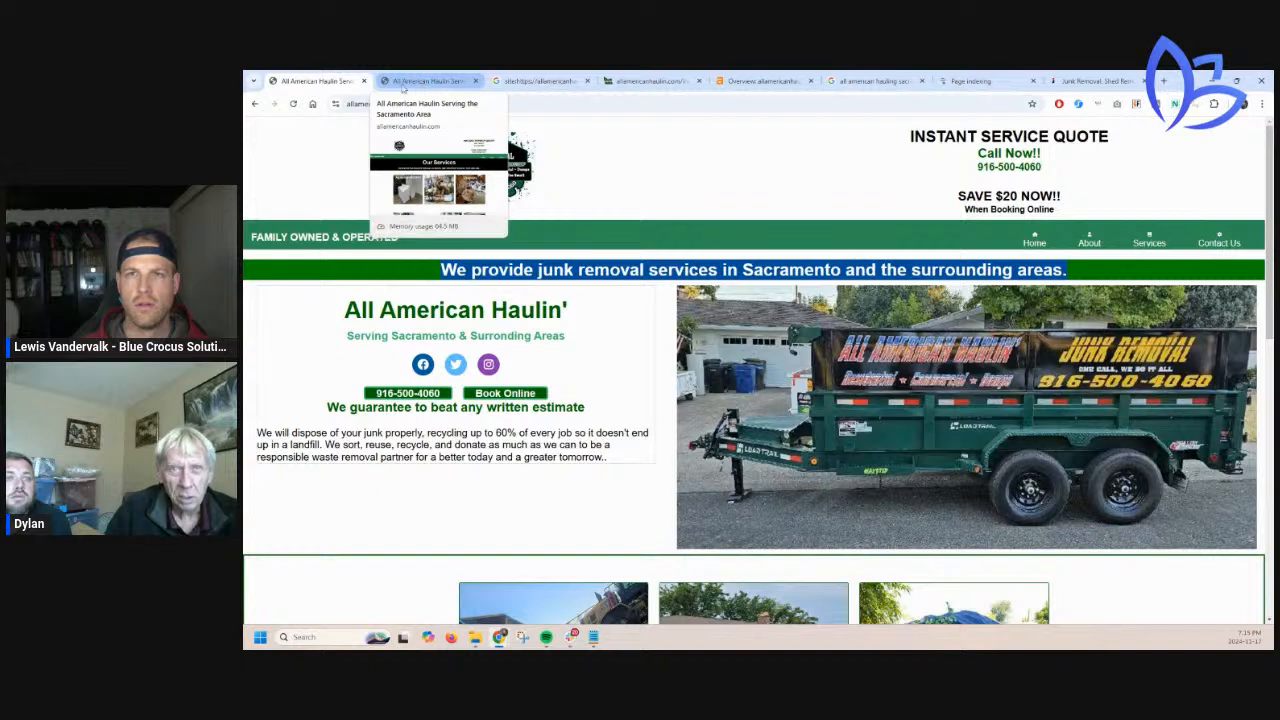
right_click(312, 82)
click(302, 80)
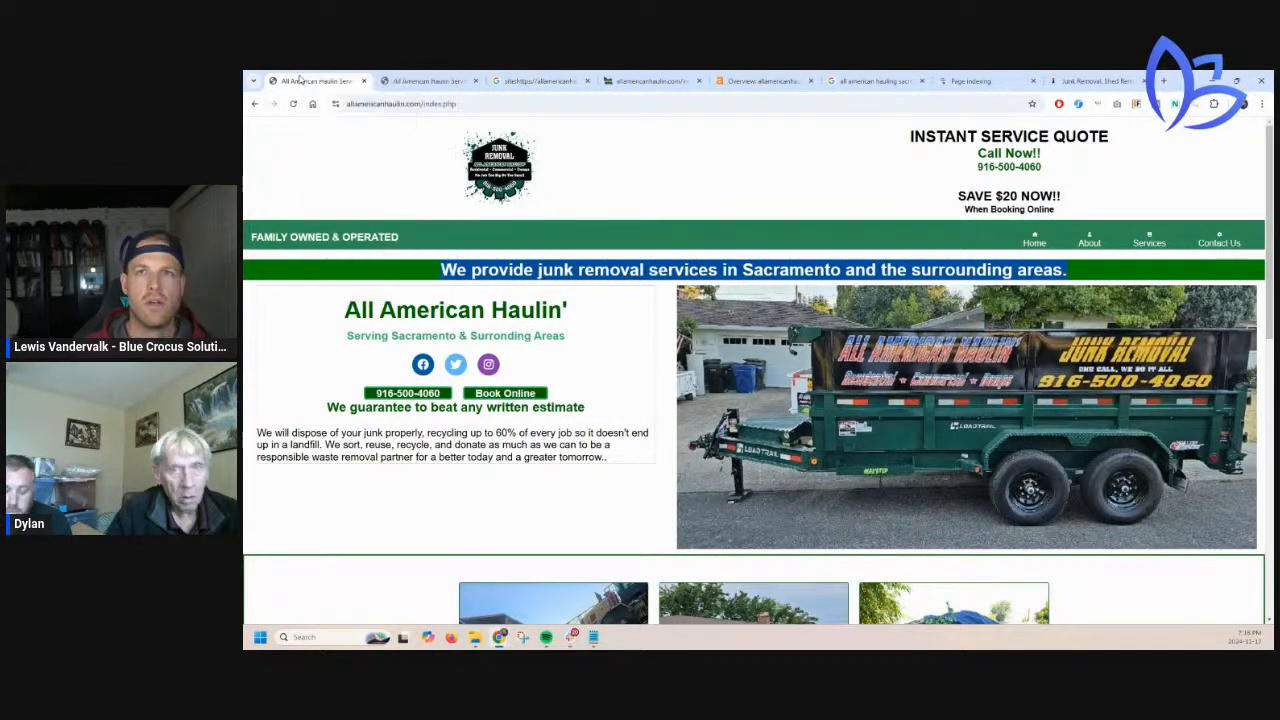
click(435, 270)
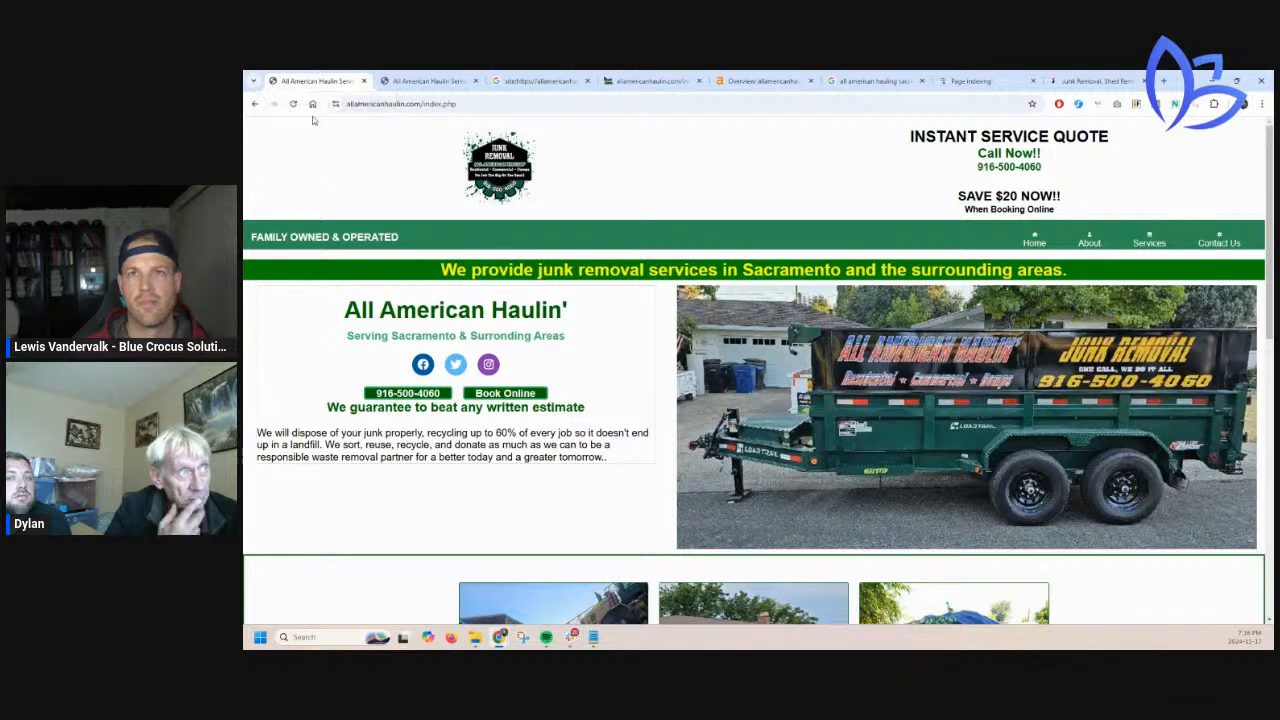
Reload the homepage, point out the service-area banner sentence, and check the page's heading tags again
click(294, 105)
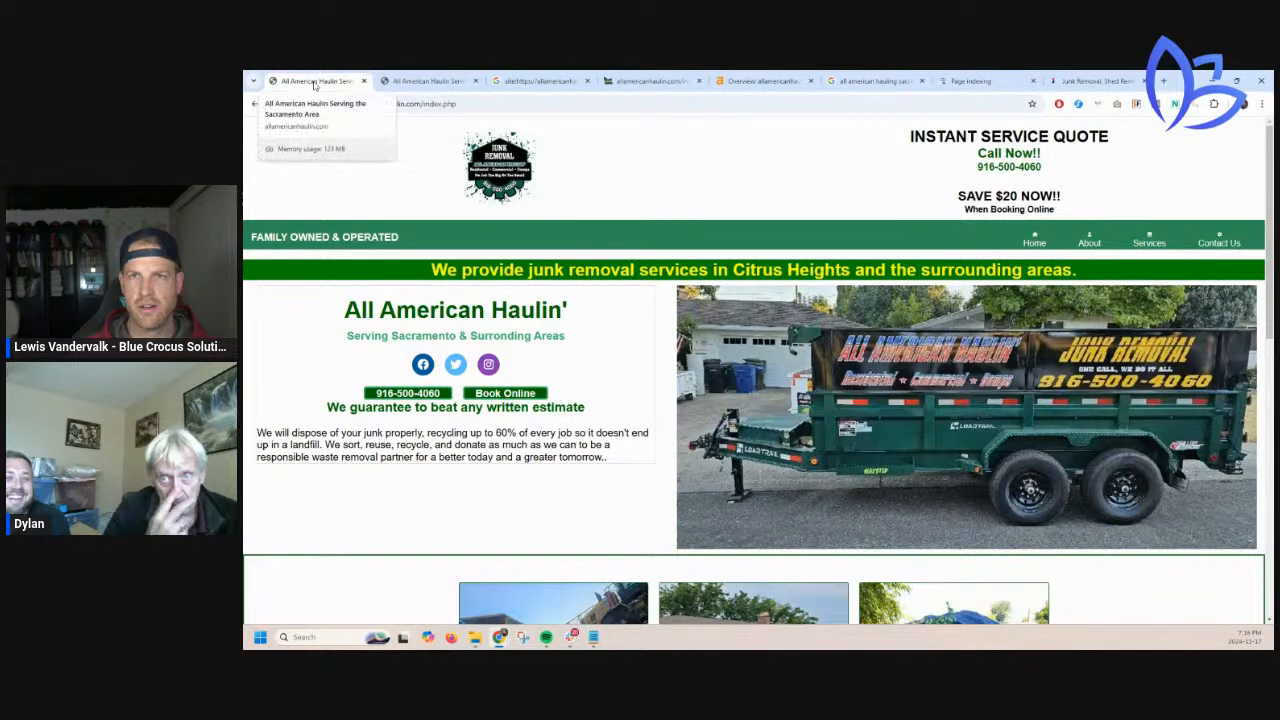
drag(431, 276, 1023, 272)
click(1158, 182)
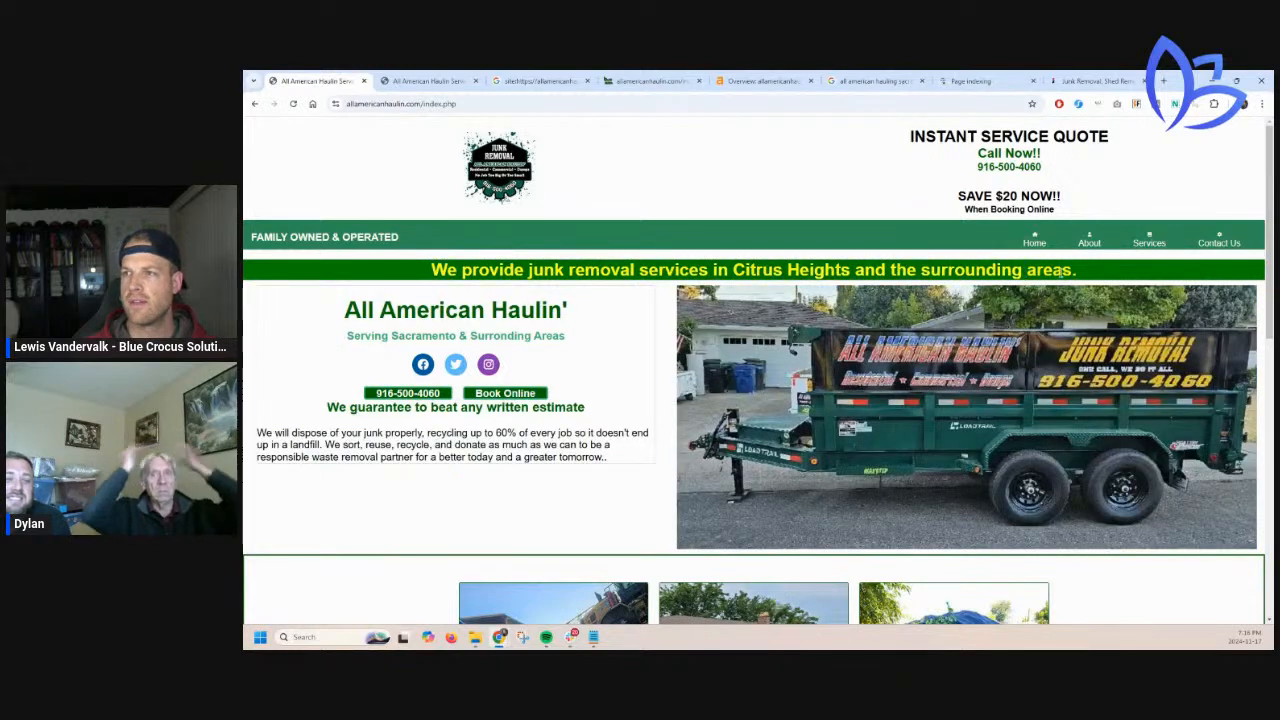
click(1195, 105)
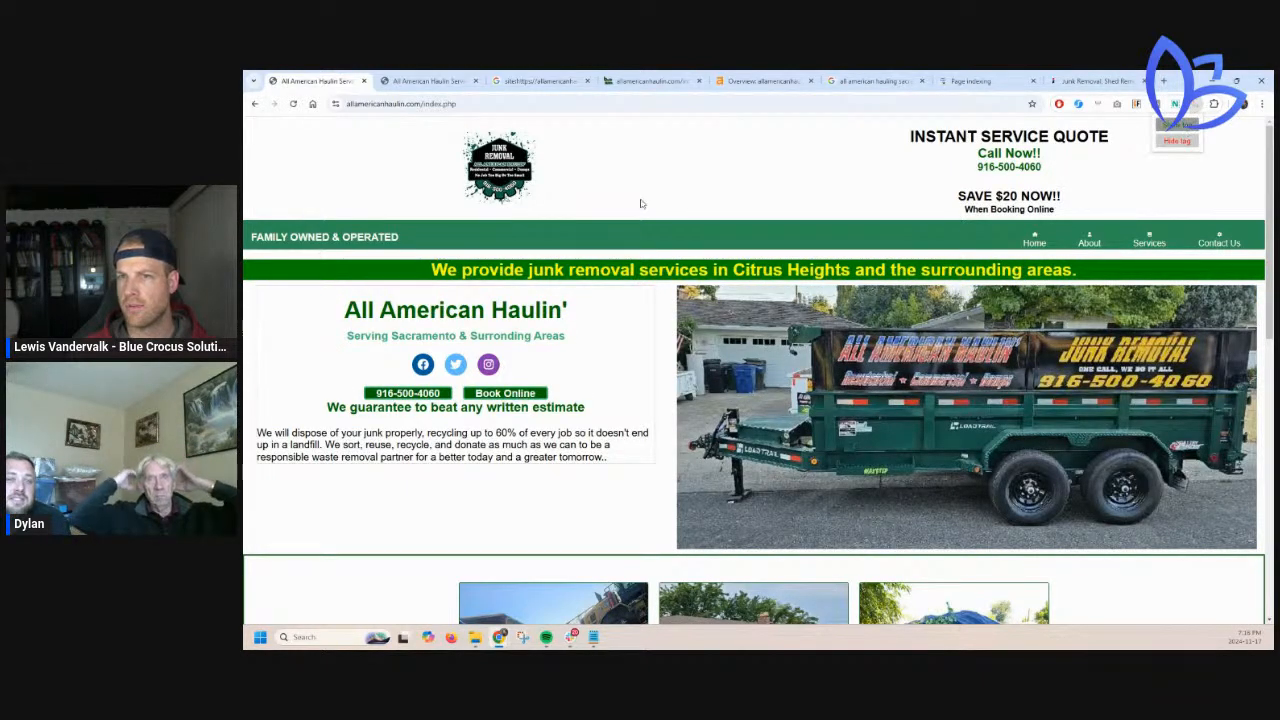
click(471, 277)
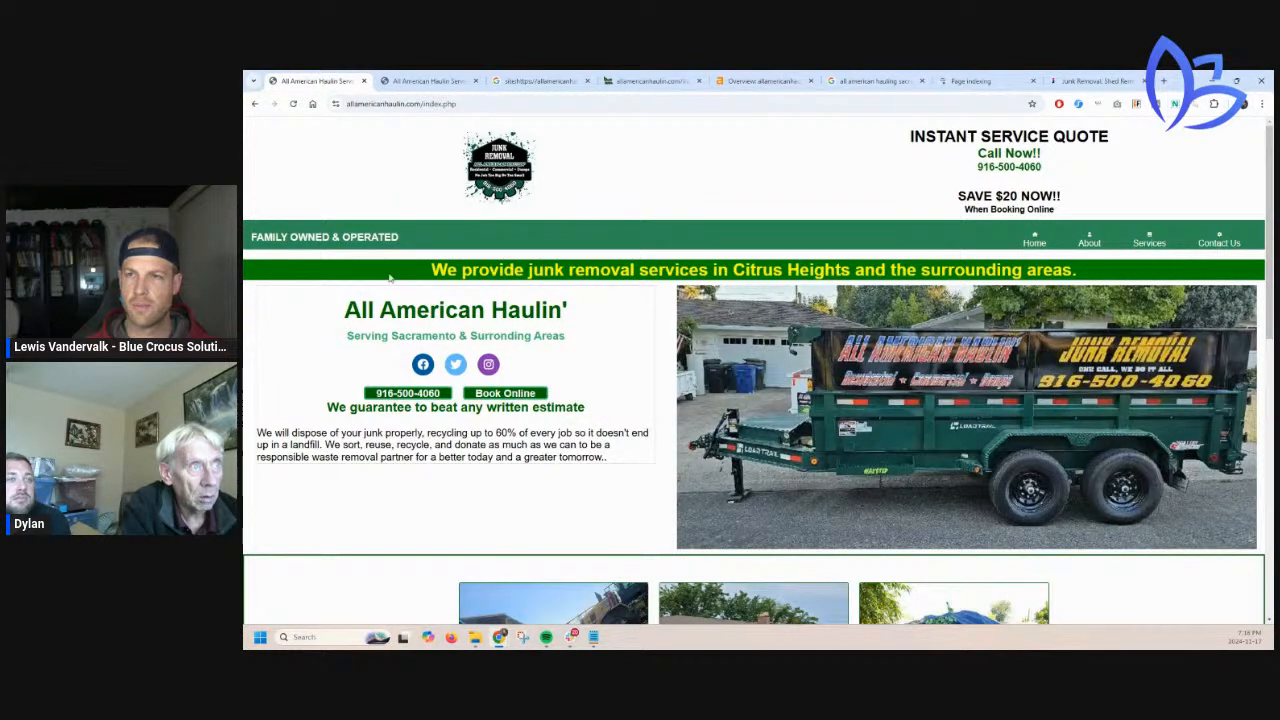
Examine the homepage's content from the hero section through the Junk Removal, Demolition and Hauling cards to the contact form
scroll(390, 278, down, 2)
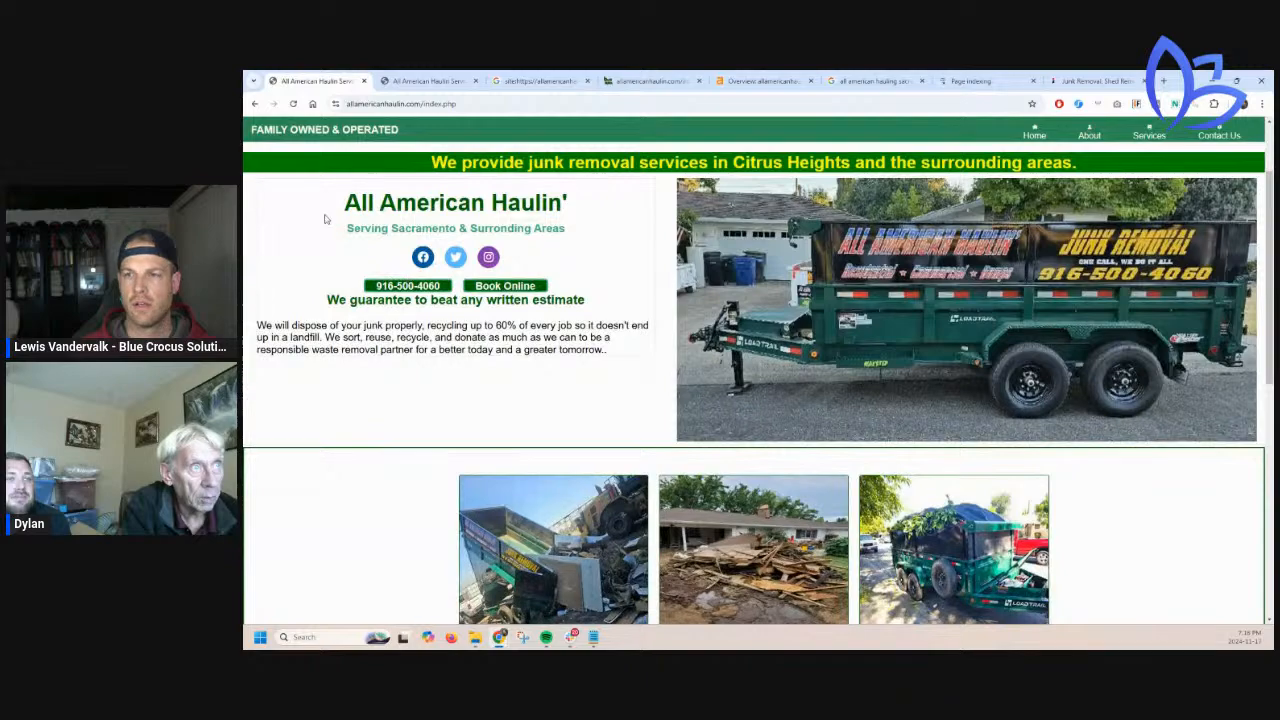
scroll(357, 277, down, 10)
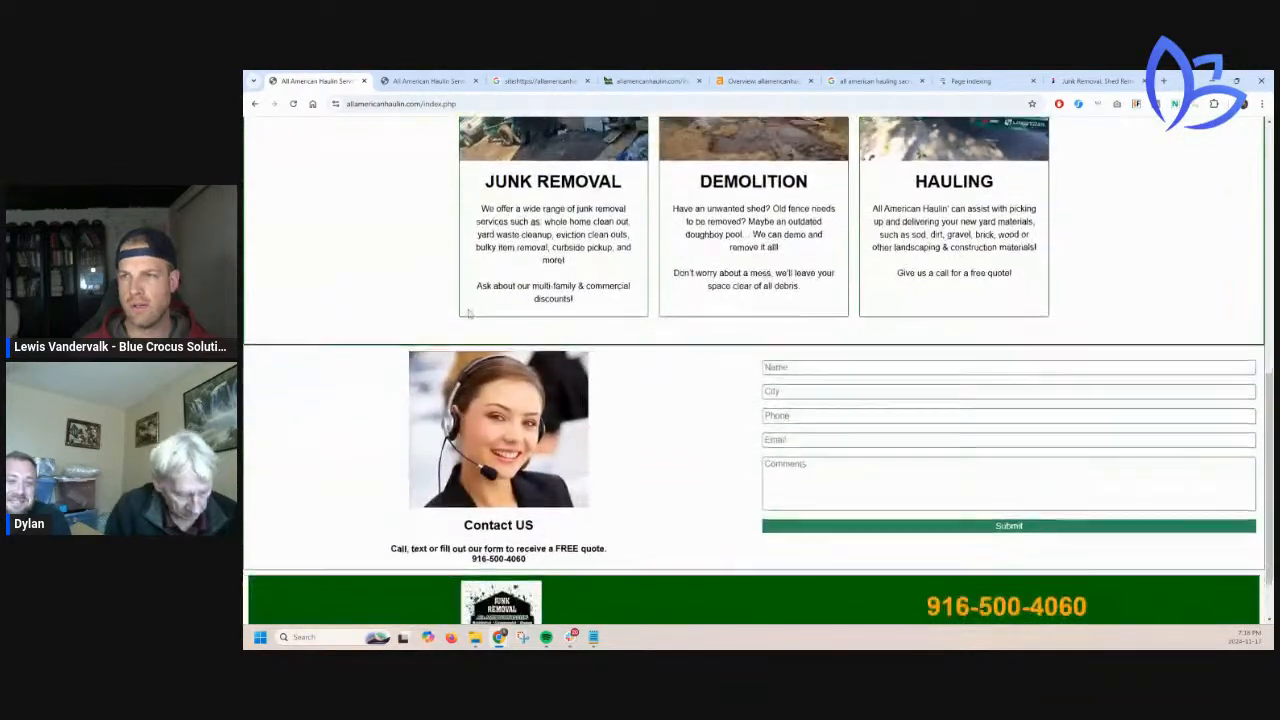
scroll(468, 313, down, 1)
scroll(476, 302, up, 3)
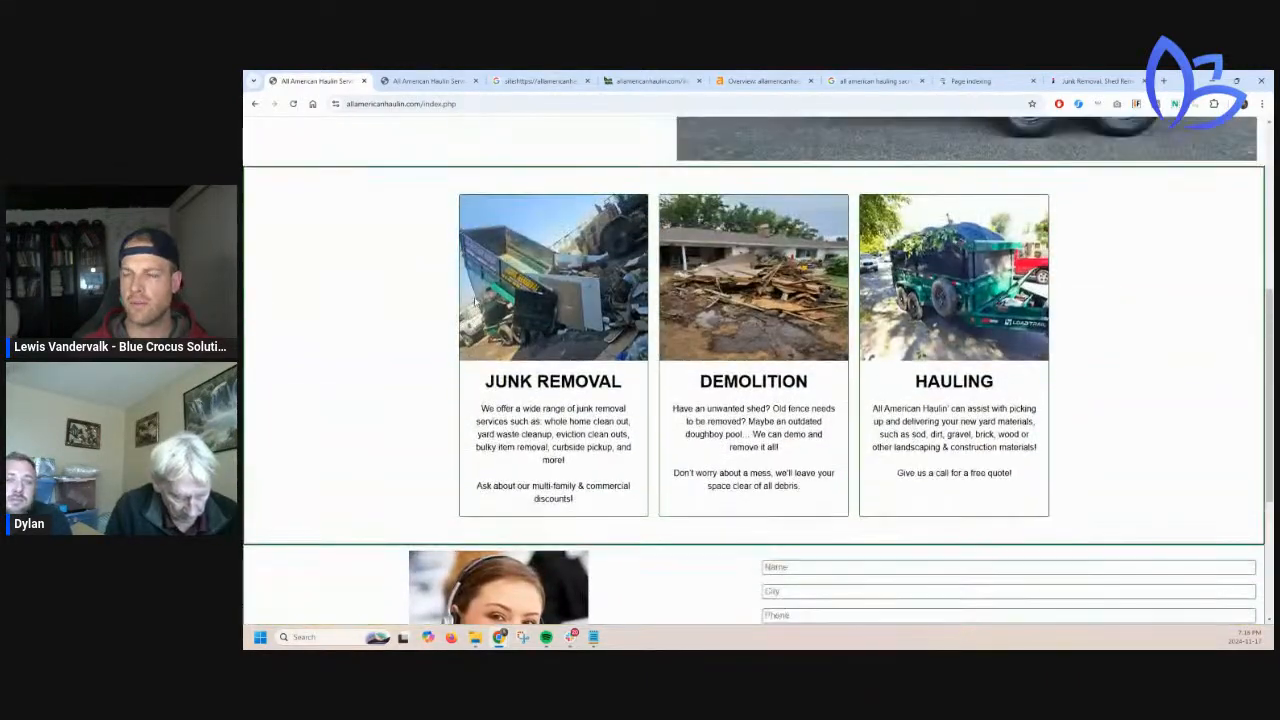
scroll(496, 424, up, 4)
scroll(496, 424, down, 3)
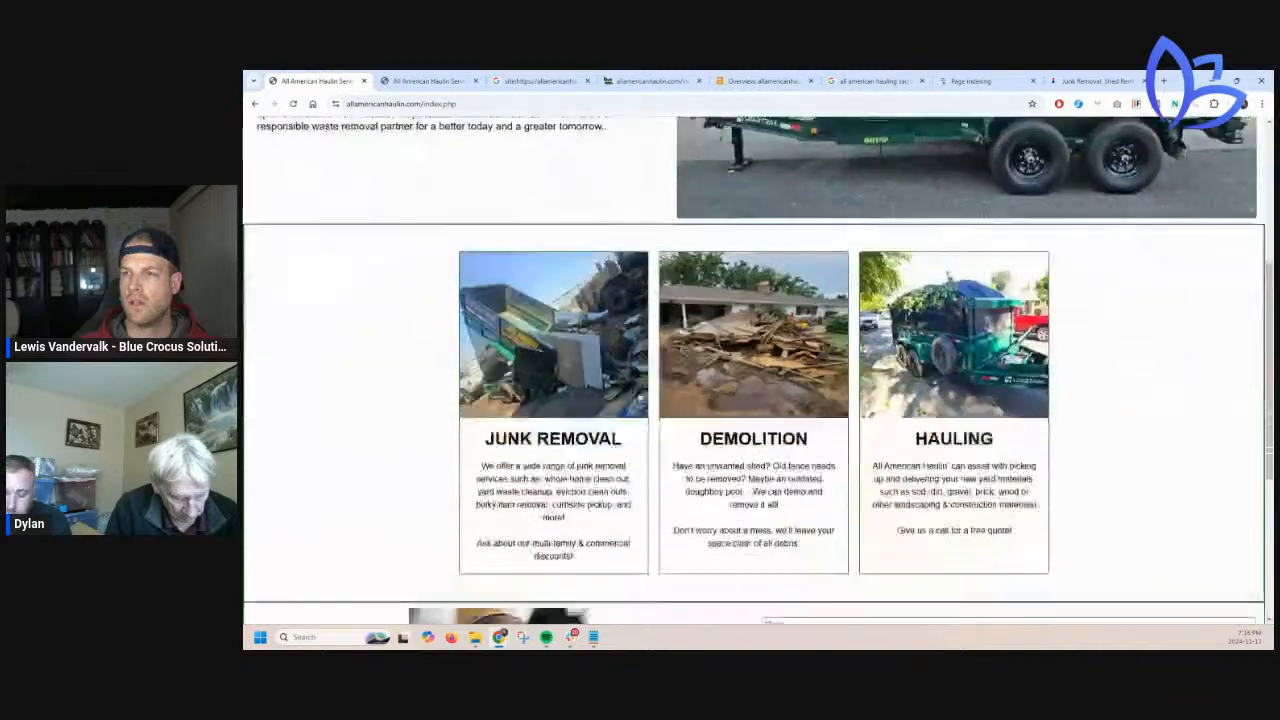
scroll(486, 366, down, 3)
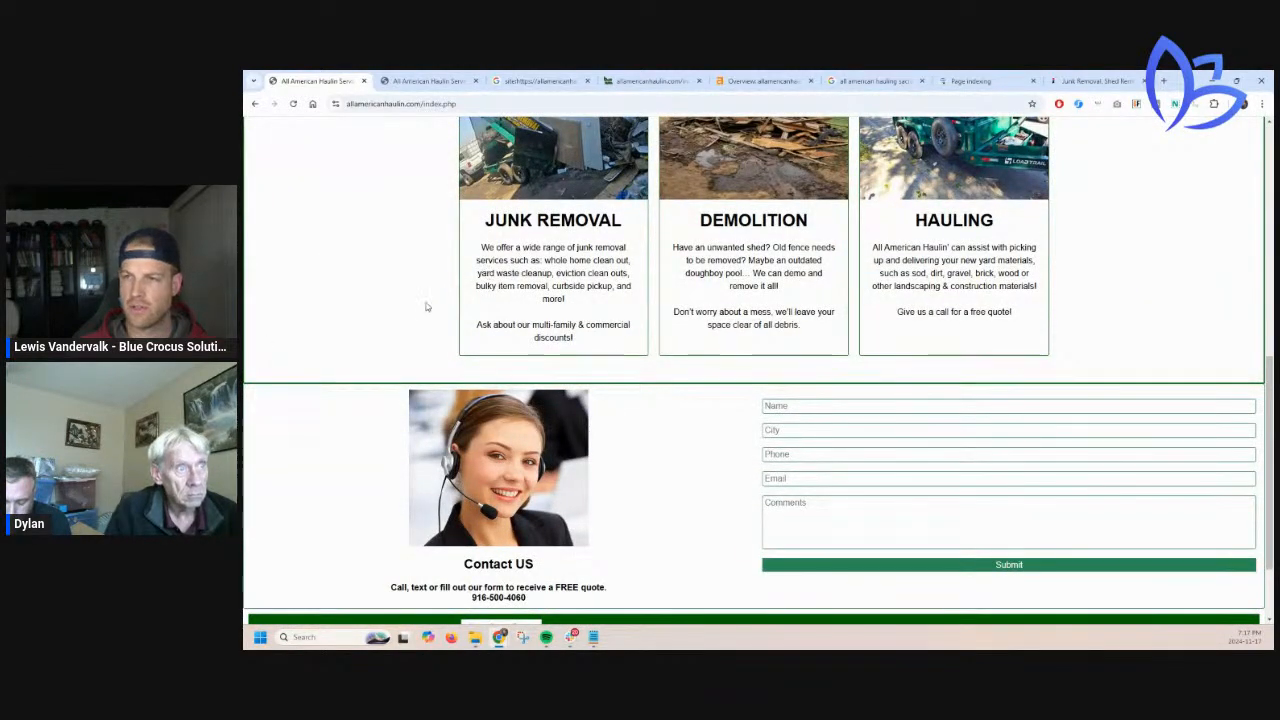
scroll(430, 318, up, 7)
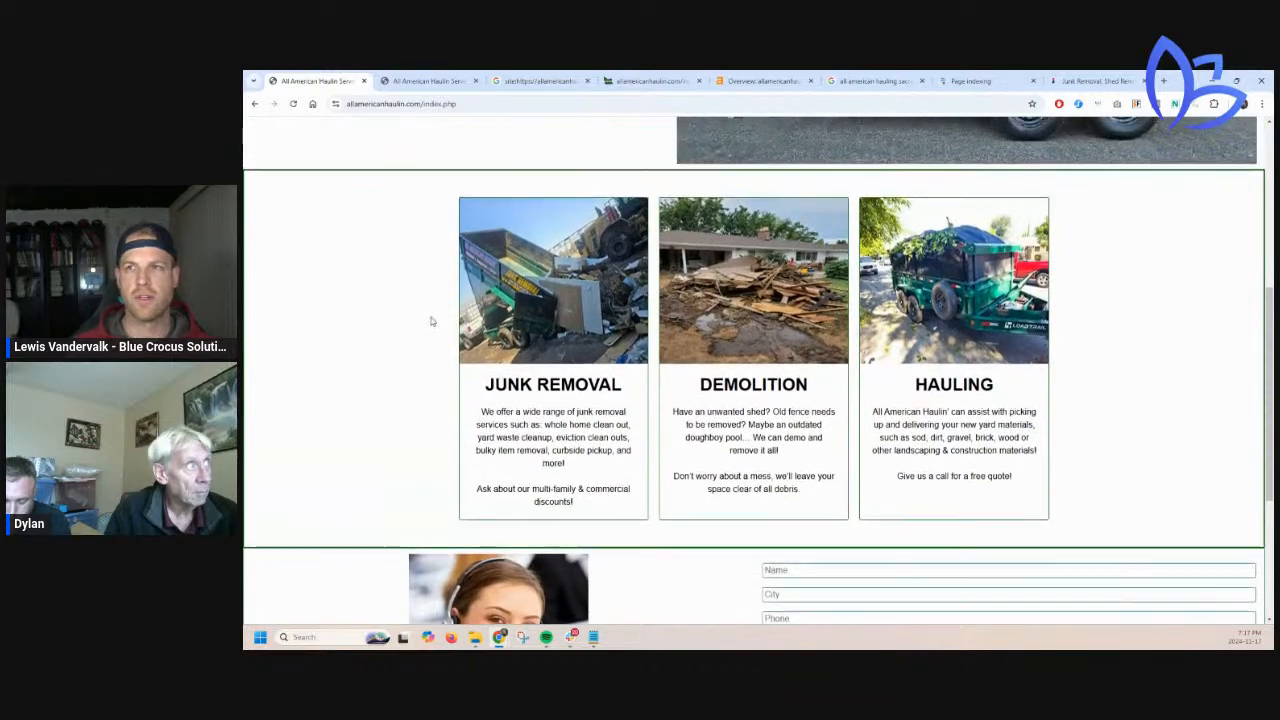
scroll(430, 318, up, 1)
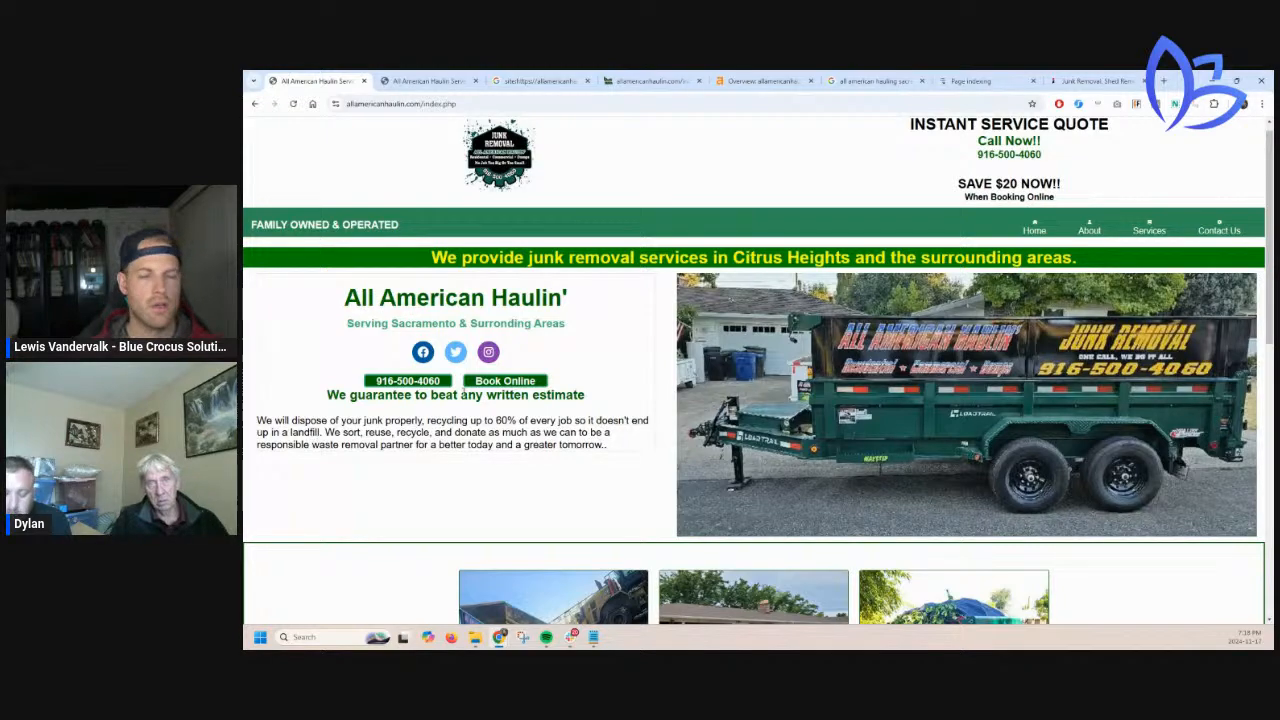
scroll(461, 395, down, 4)
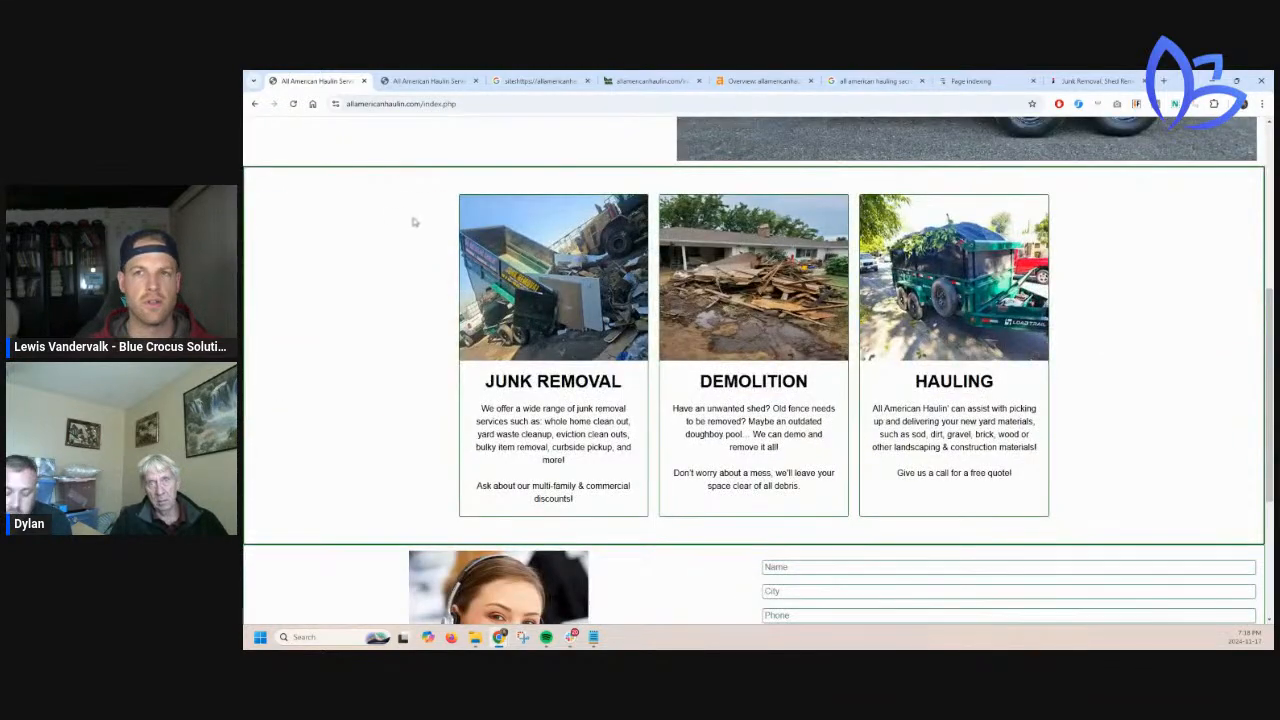
Check the business profile and reviews in the "all american hauling sacremento" search results, and return to the homepage's contact form and footer
click(835, 80)
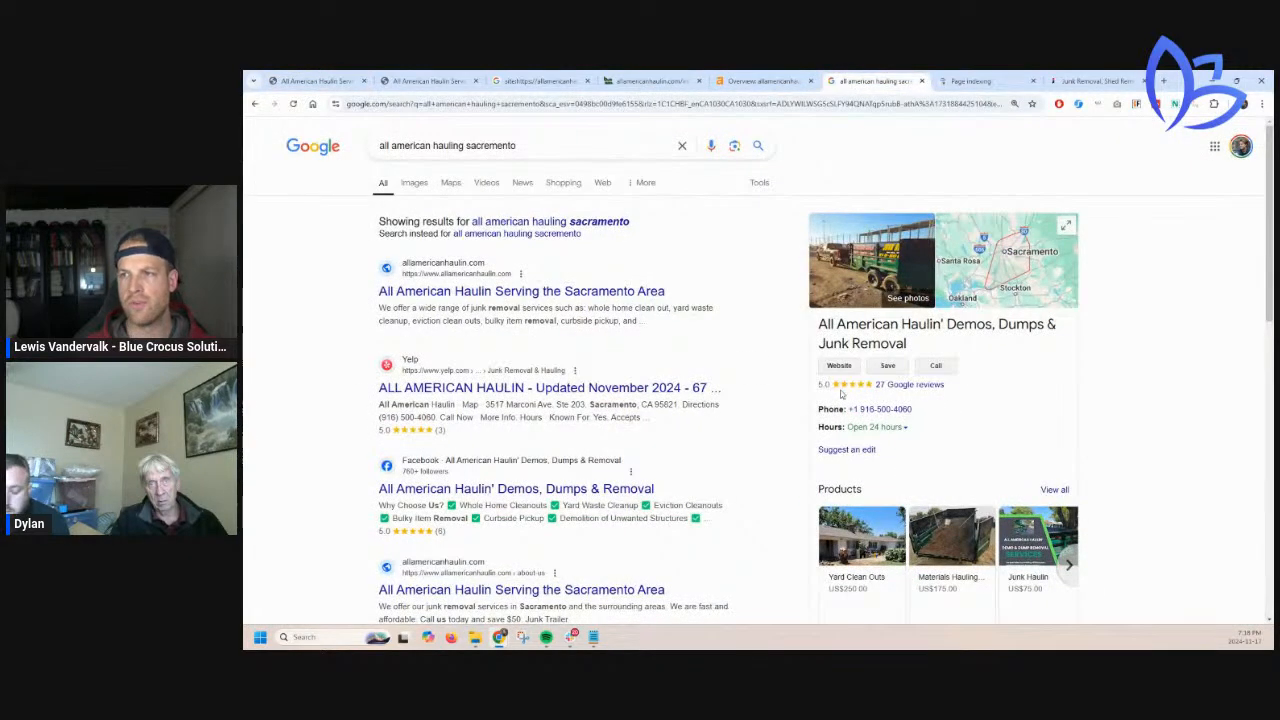
click(318, 80)
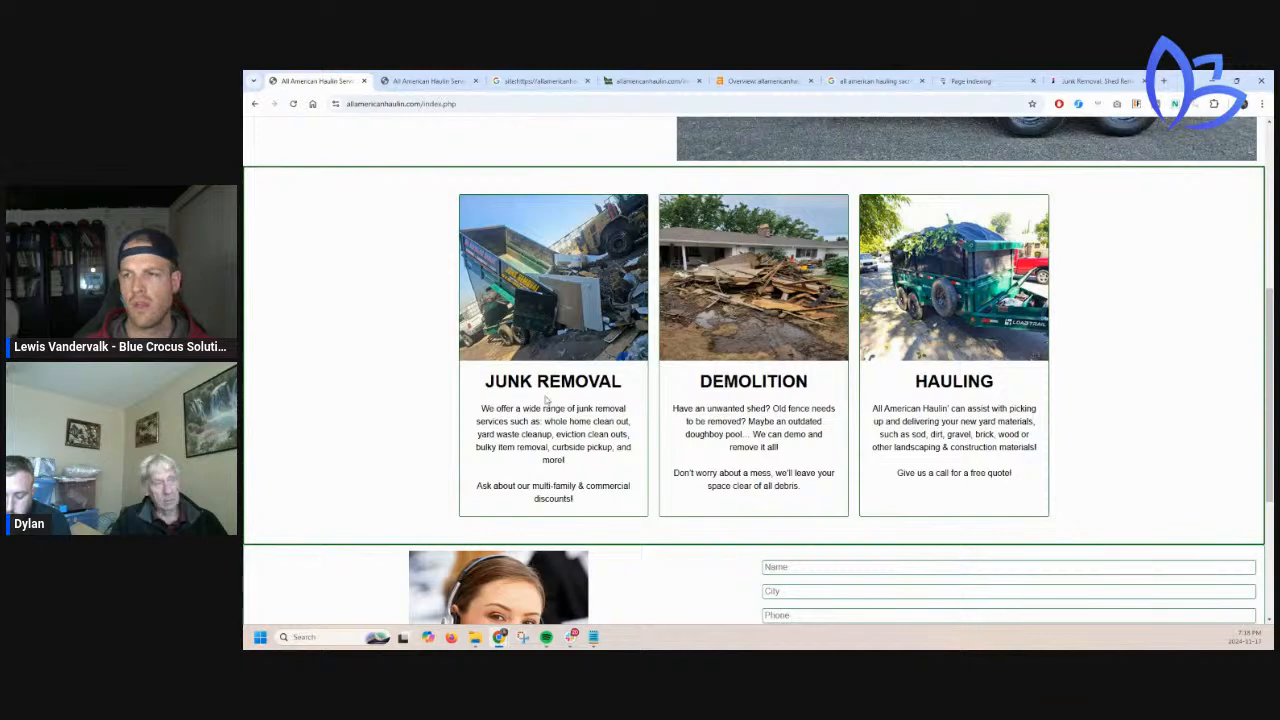
scroll(548, 400, down, 4)
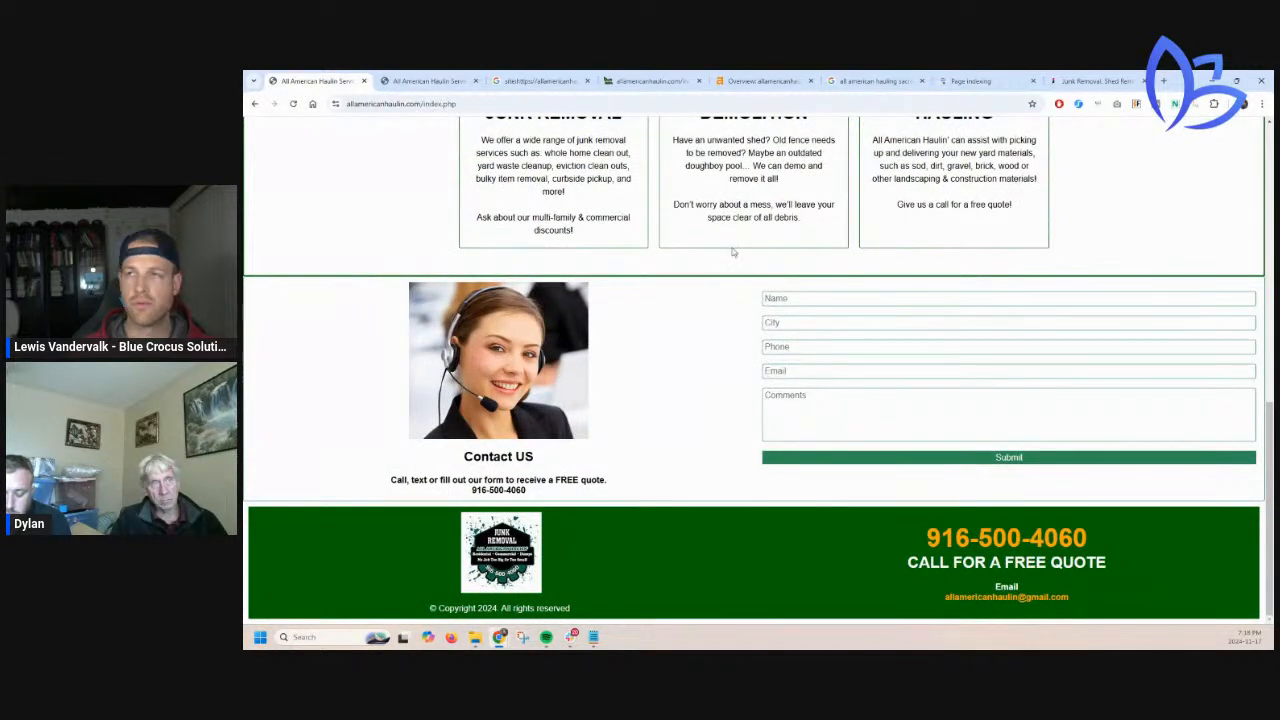
Search Google for "junk removal sacramento" in a new tab
click(1164, 81)
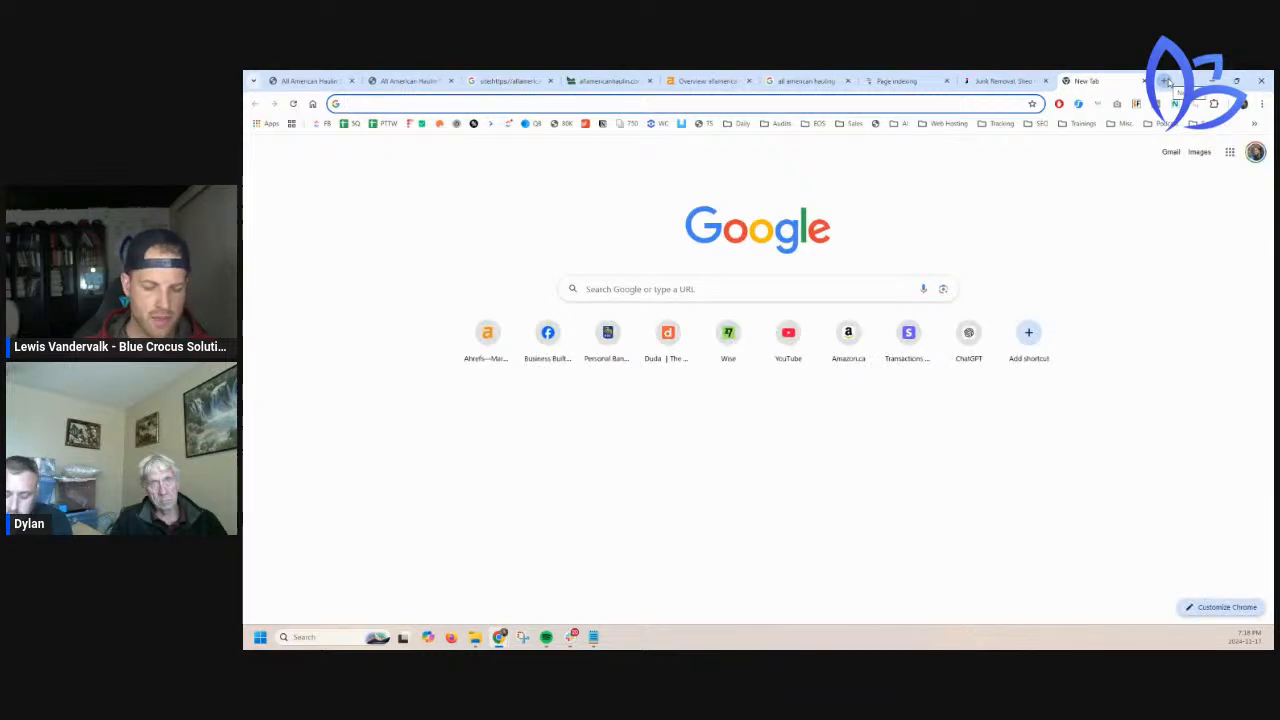
text(junk removal)
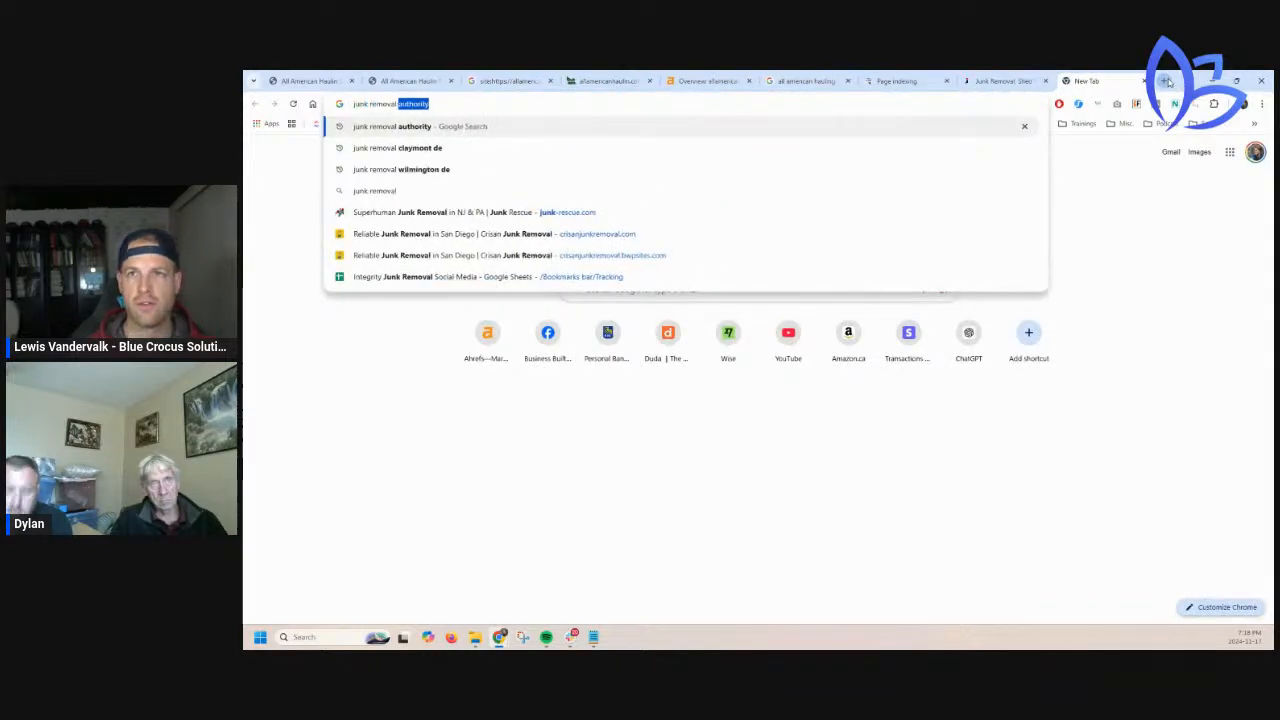
text( sacramone)
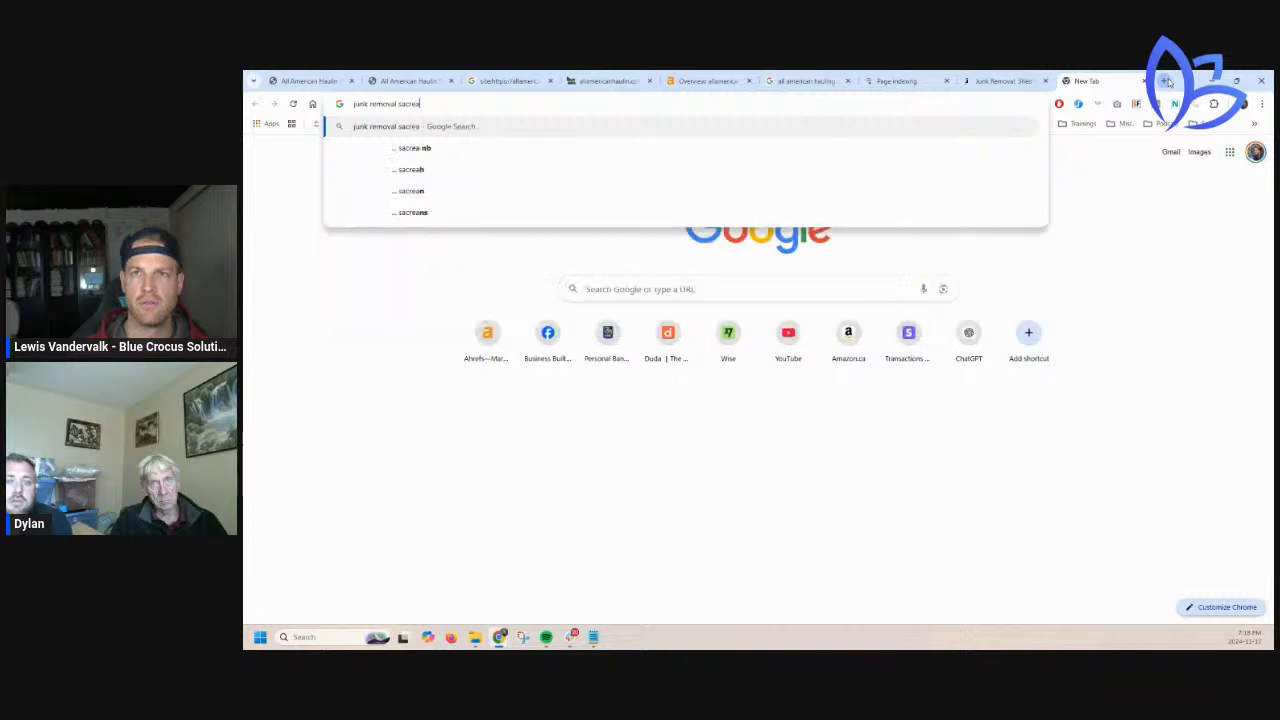
key(BackSpace)
key(BackSpace)
key(BackSpace)
text(ento)
key(Return)
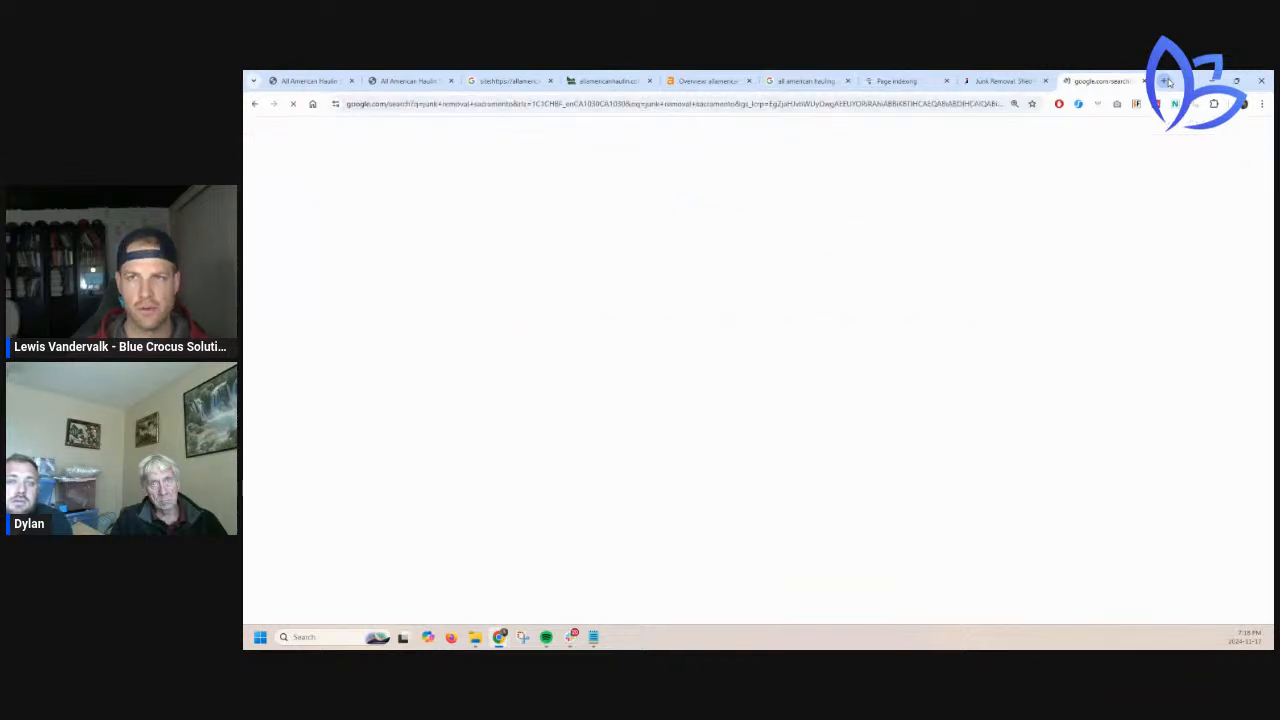
Review the search results and expand and collapse the question "How much does junk removal cost near Sacramento, CA?"
scroll(430, 318, down, 5)
scroll(430, 318, up, 2)
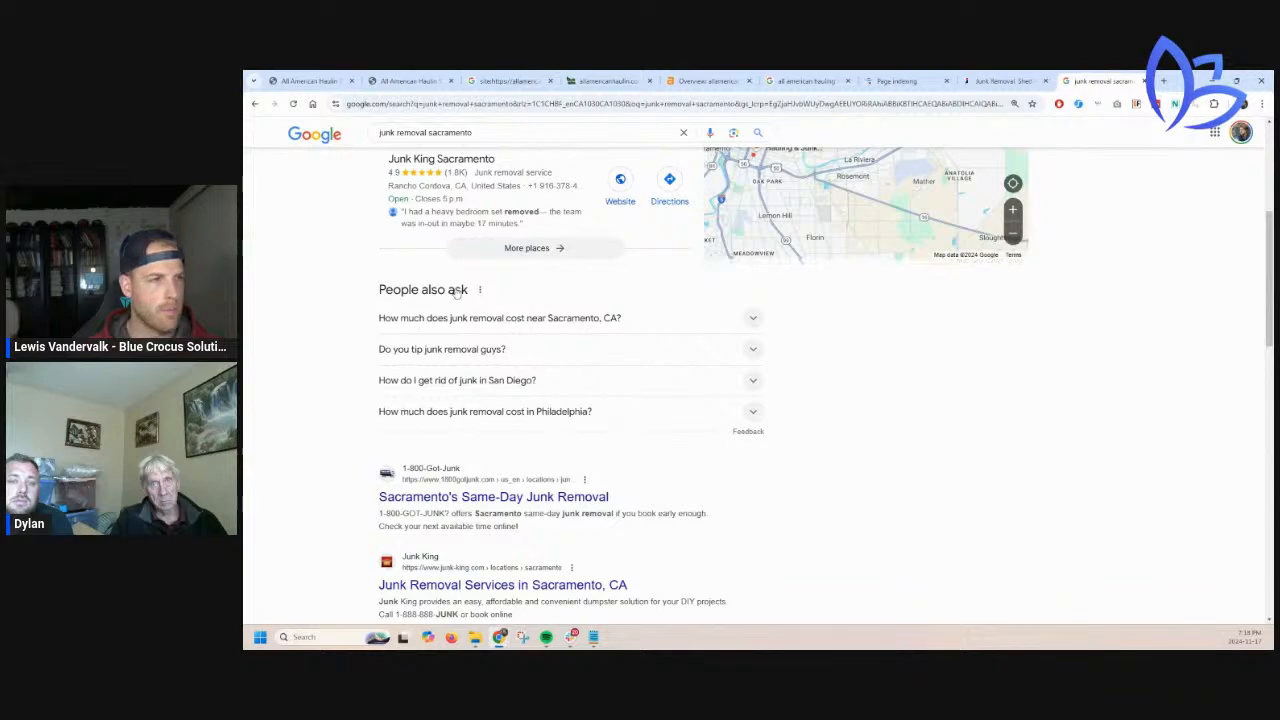
click(752, 320)
click(752, 320)
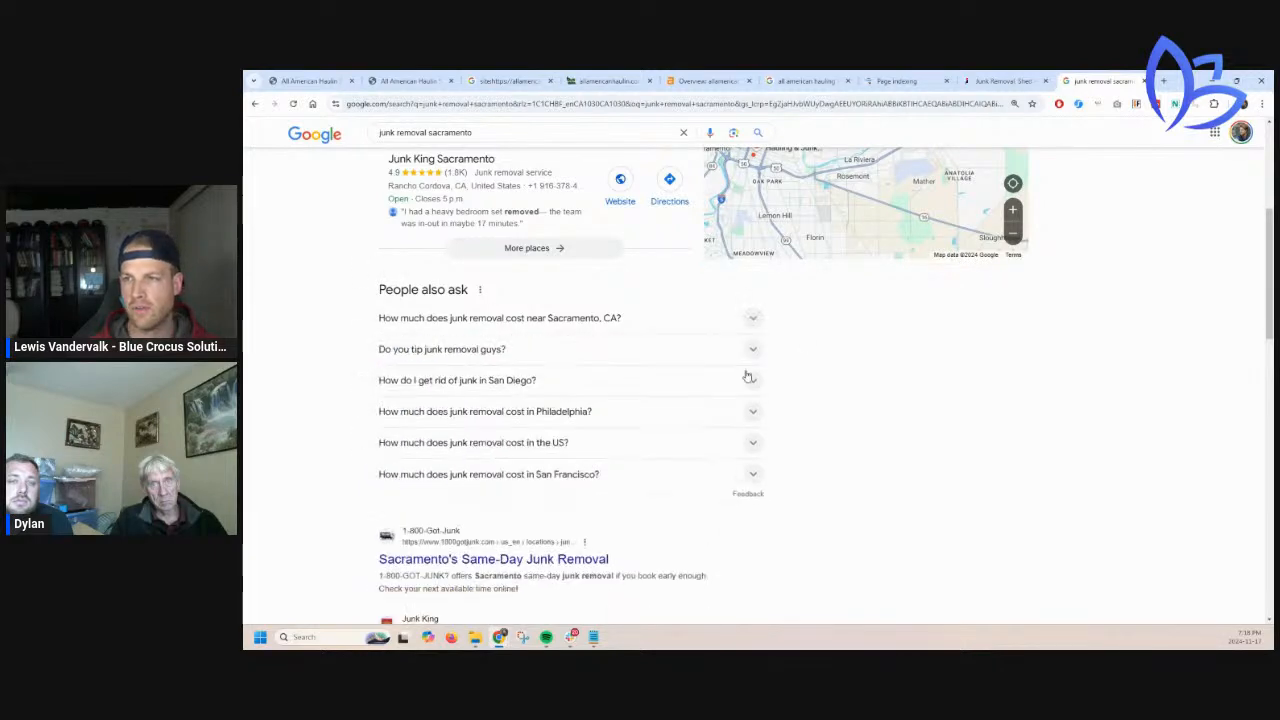
Expand and collapse further People also ask questions, including "How much does junk removal cost in Philadelphia?"
click(753, 355)
click(752, 358)
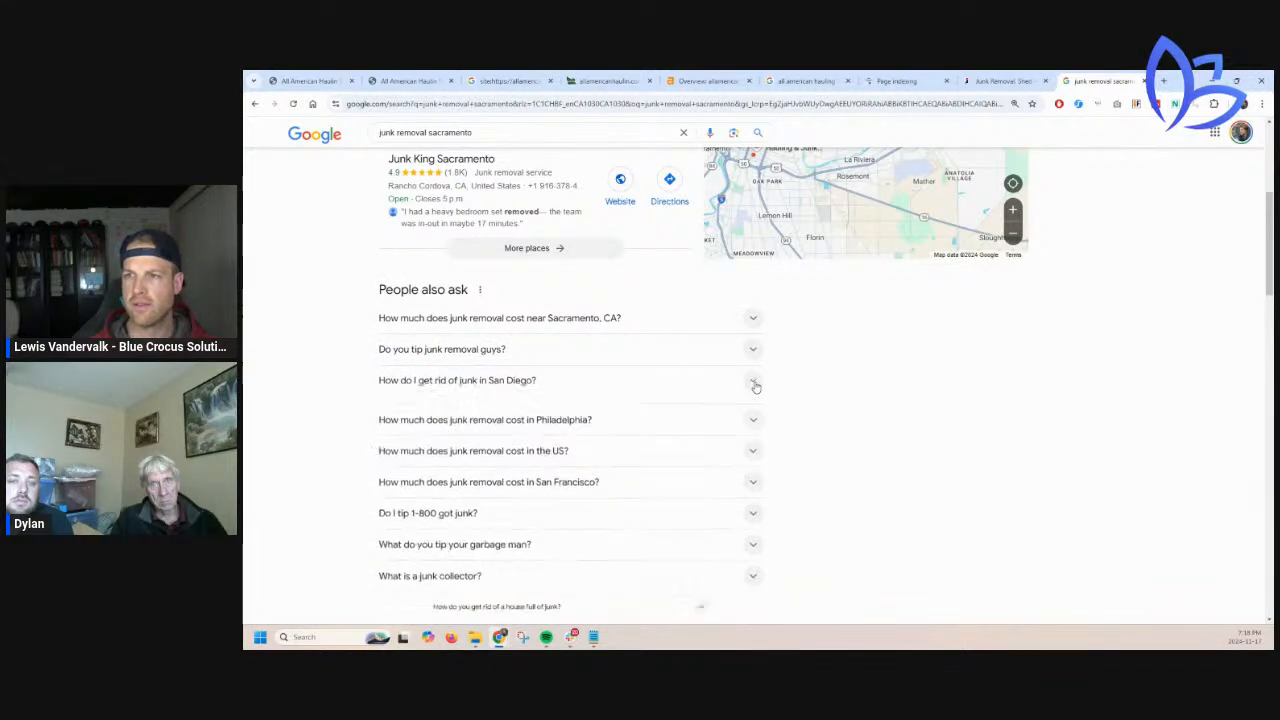
click(754, 411)
scroll(761, 388, down, 5)
scroll(808, 280, up, 3)
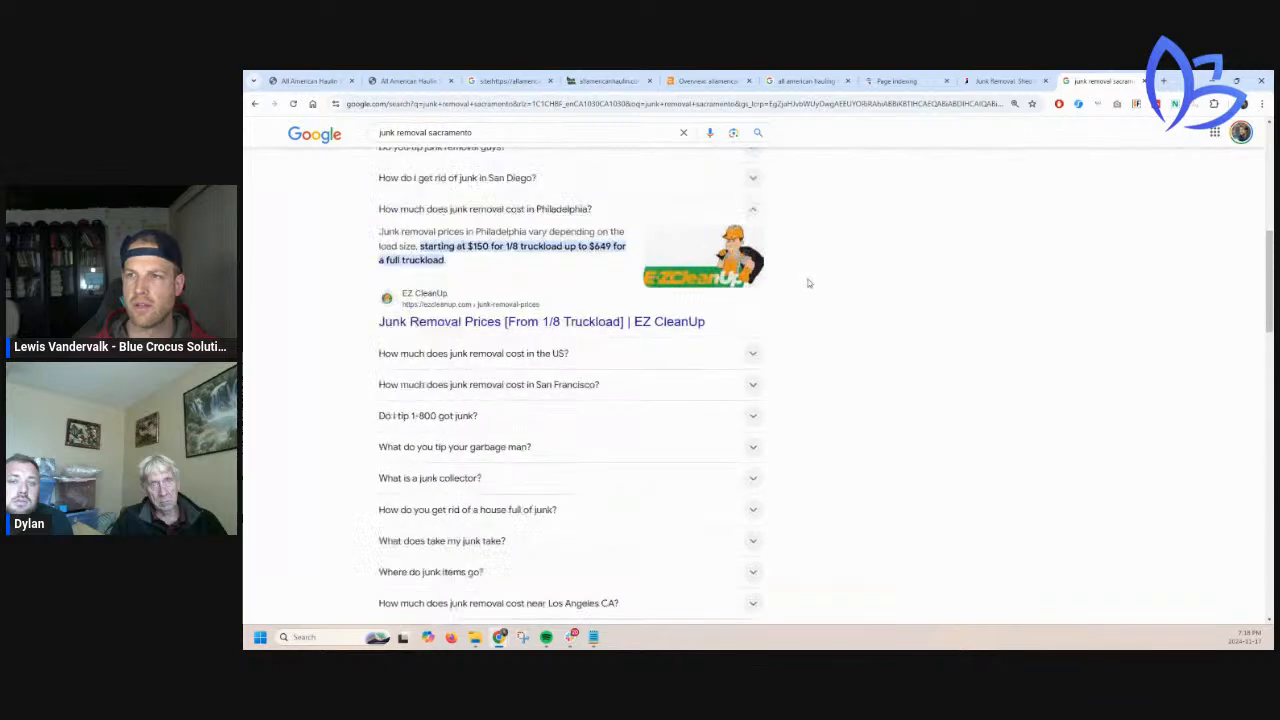
click(753, 304)
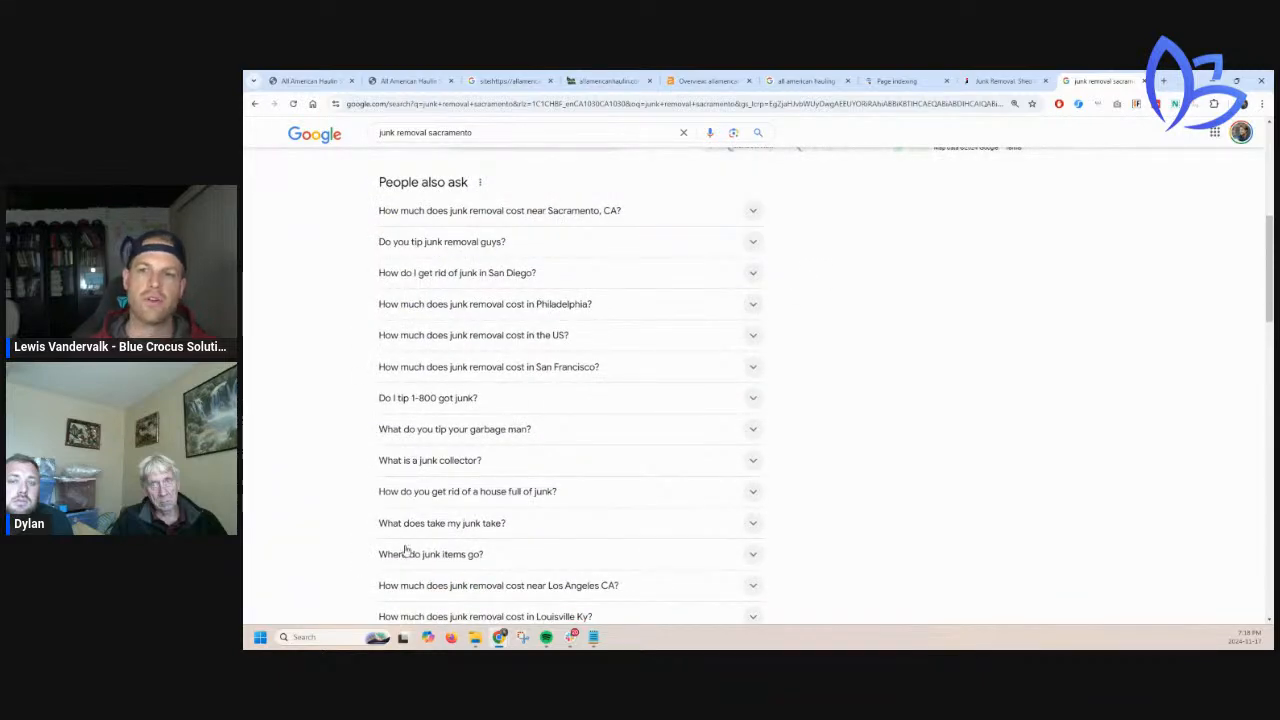
Review the extended list of People also ask questions for the "junk removal sacramento" search
scroll(408, 549, down, 3)
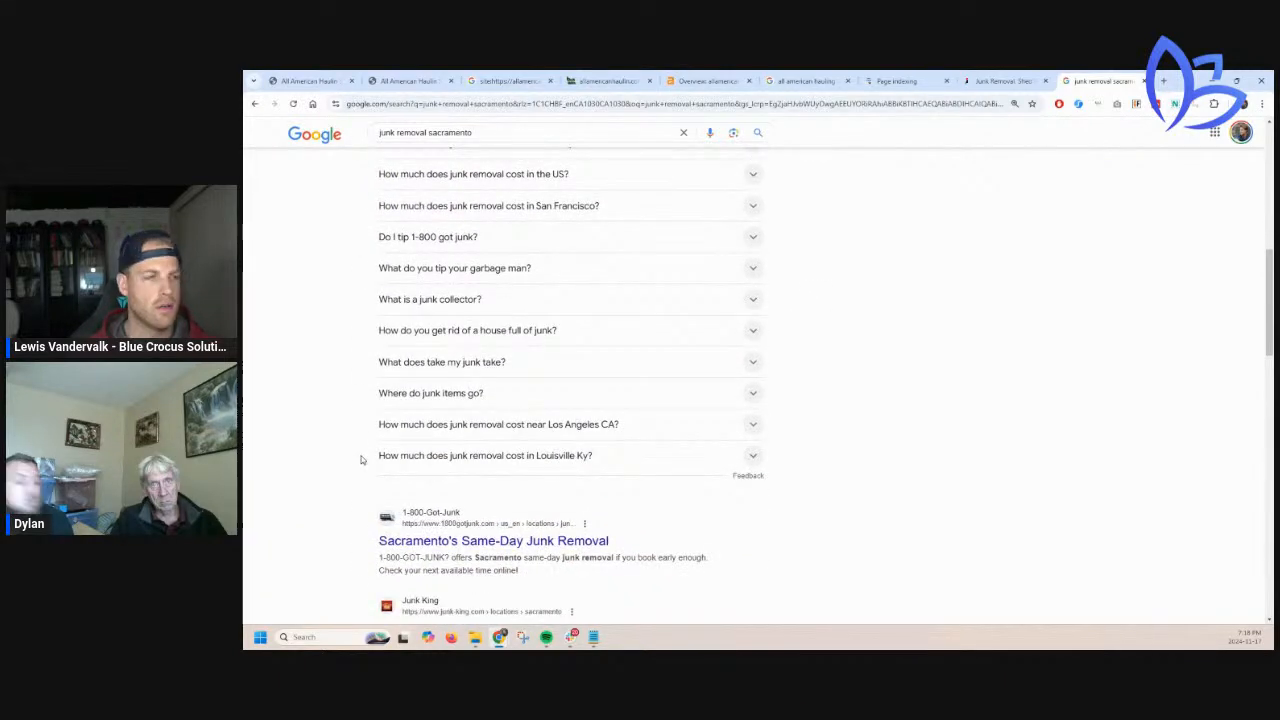
scroll(395, 423, up, 4)
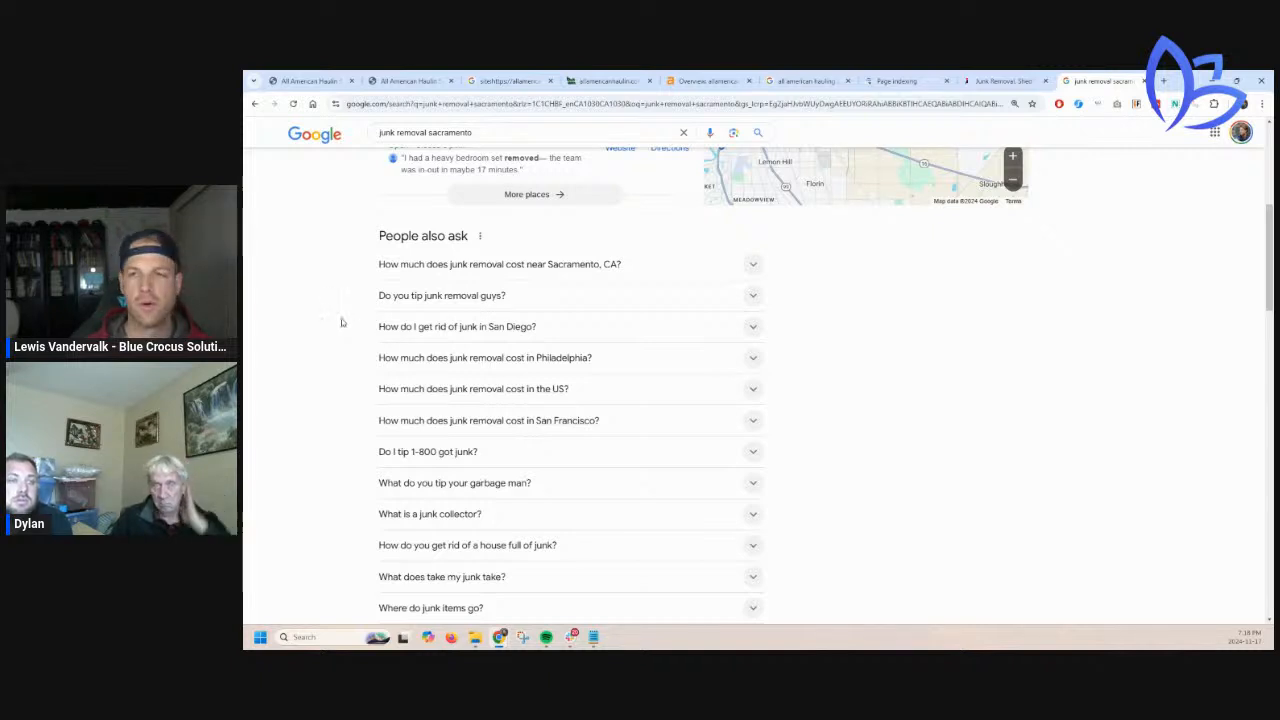
scroll(342, 326, down, 1)
scroll(342, 330, up, 1)
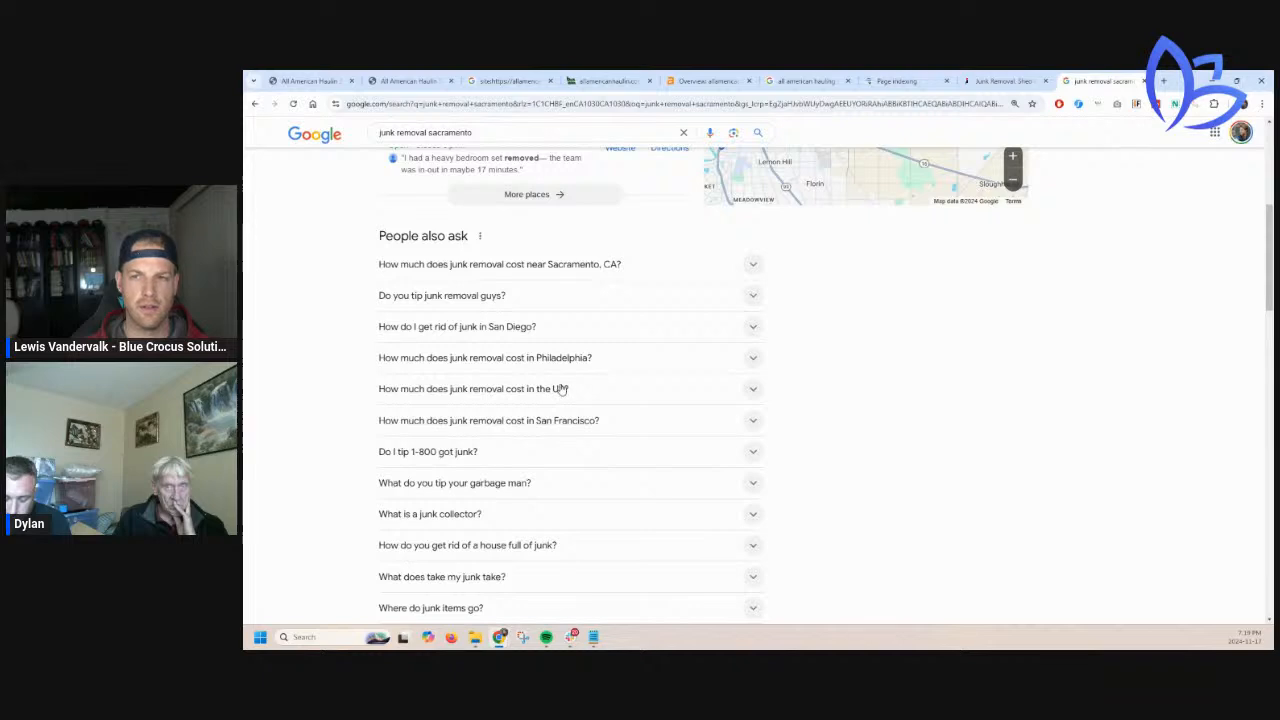
scroll(416, 298, down, 3)
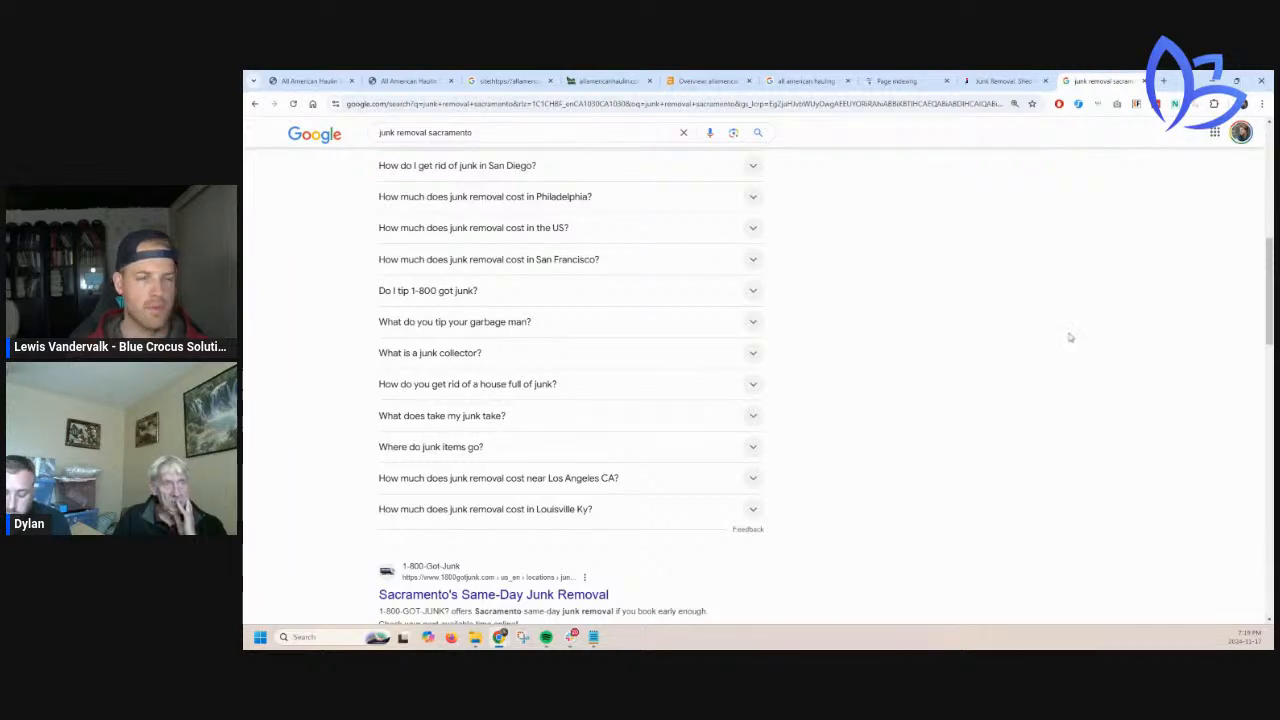
scroll(1006, 380, down, 1)
scroll(1006, 371, up, 4)
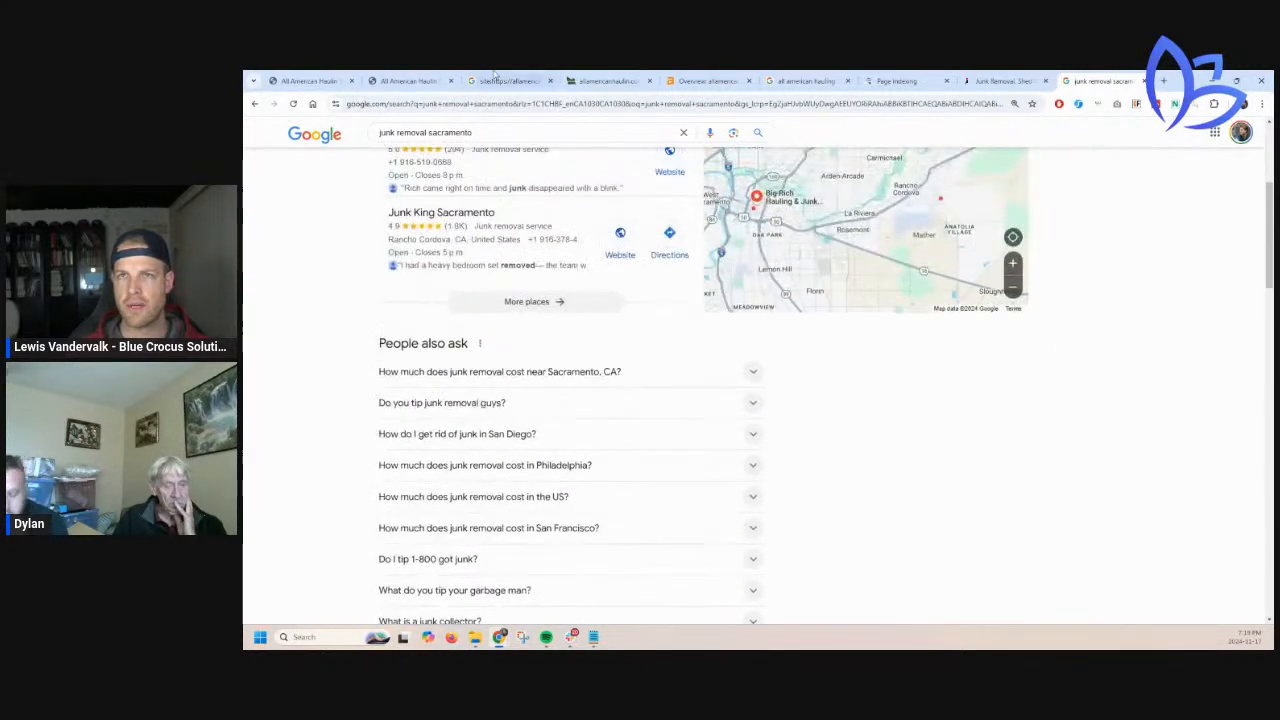
Return to the All American Haulin' homepage, highlight its Citrus Heights service-area sentence and look over the whole page
click(300, 80)
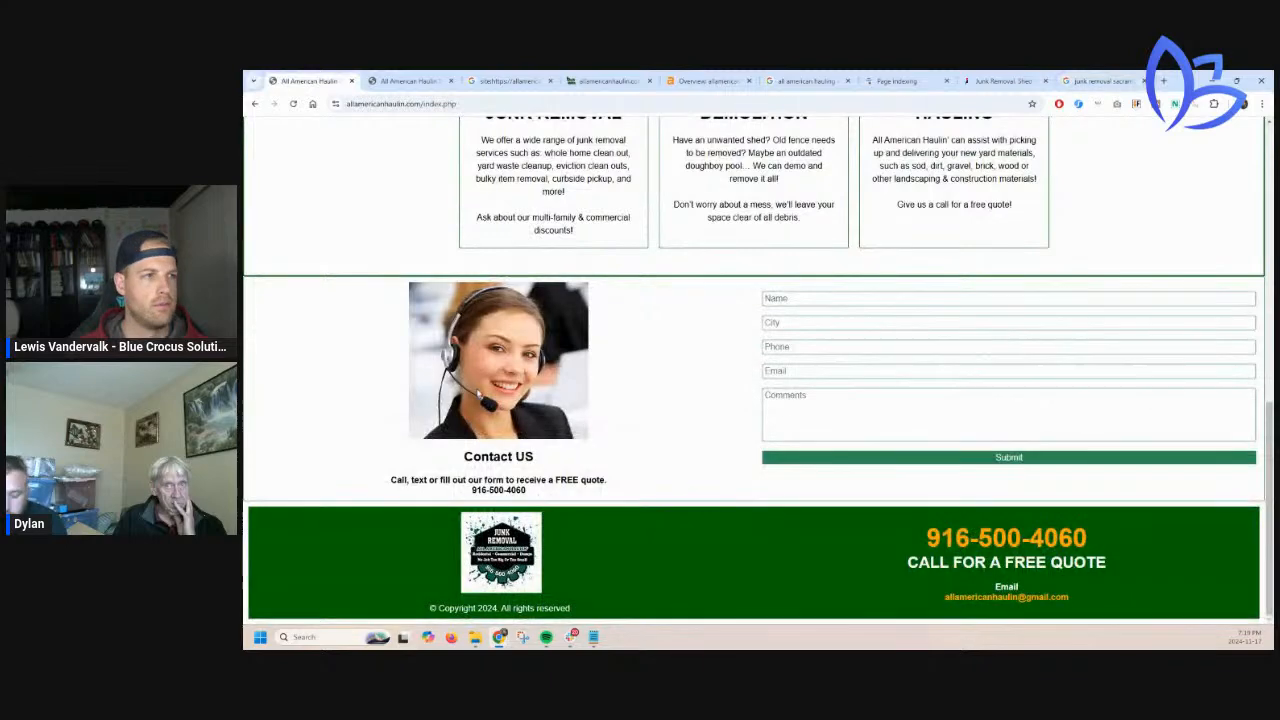
scroll(543, 395, up, 10)
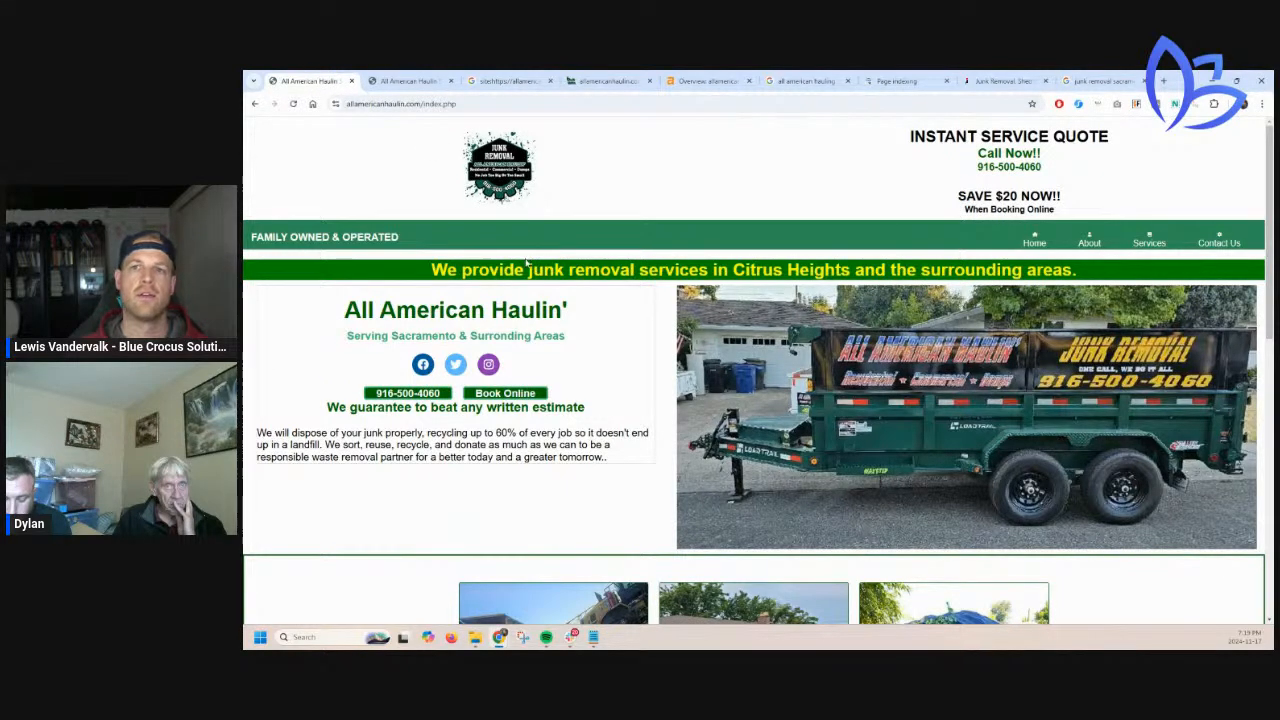
scroll(535, 268, down, 1)
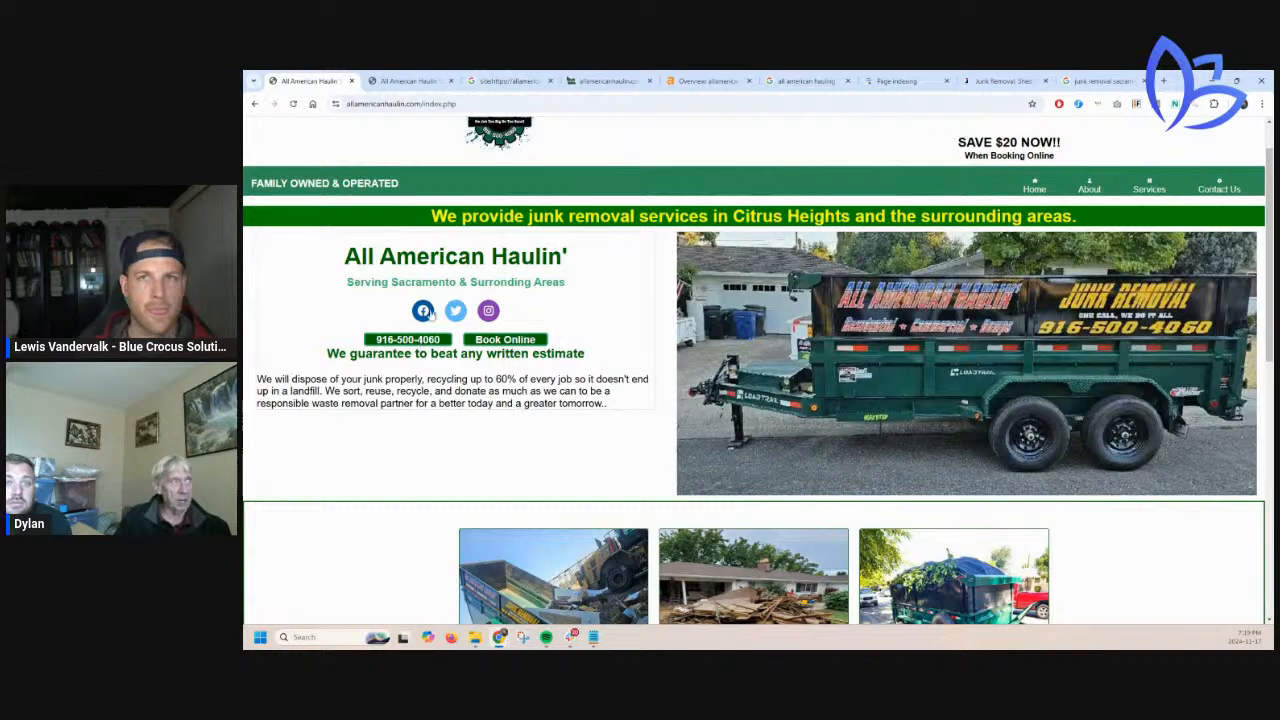
click(293, 104)
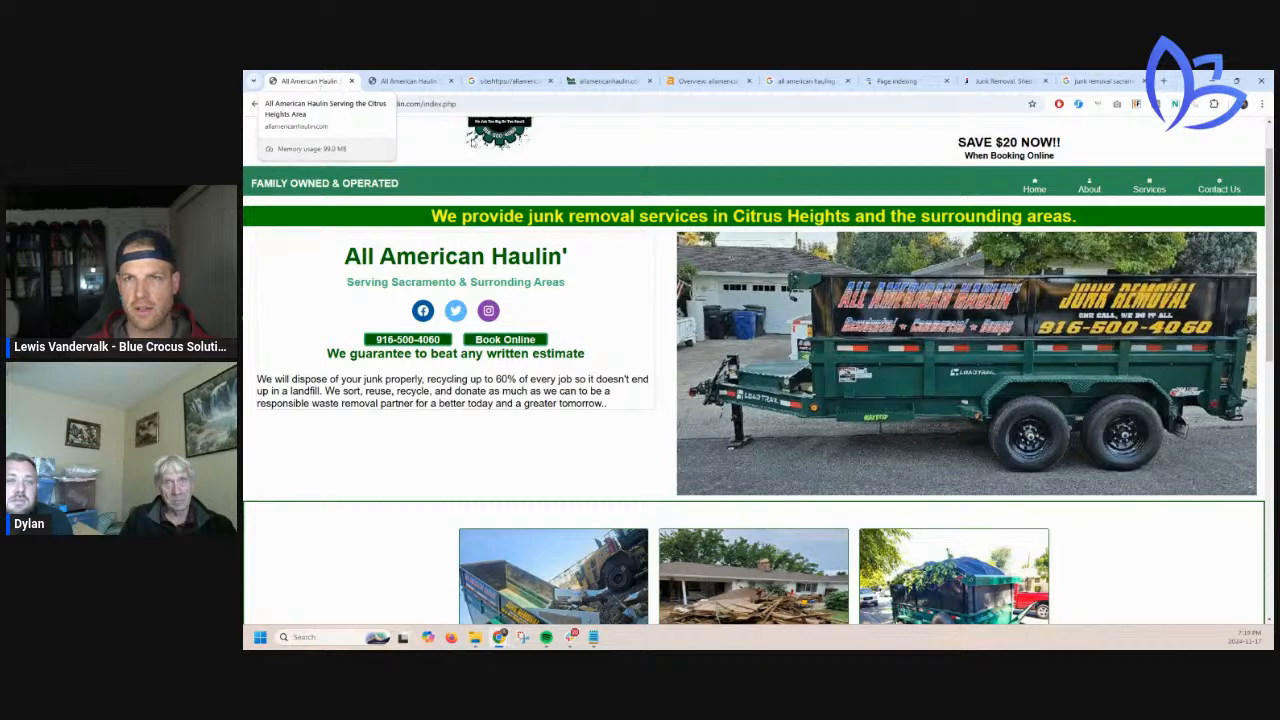
drag(431, 216, 996, 216)
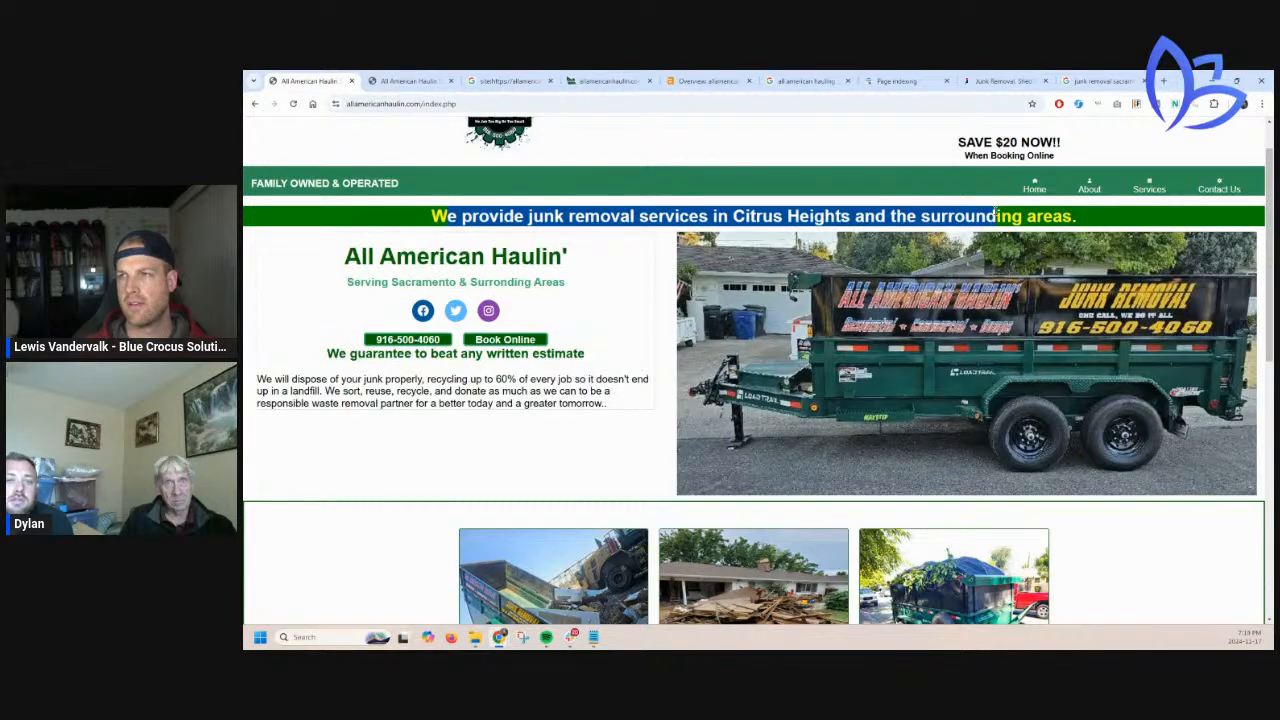
scroll(535, 308, down, 8)
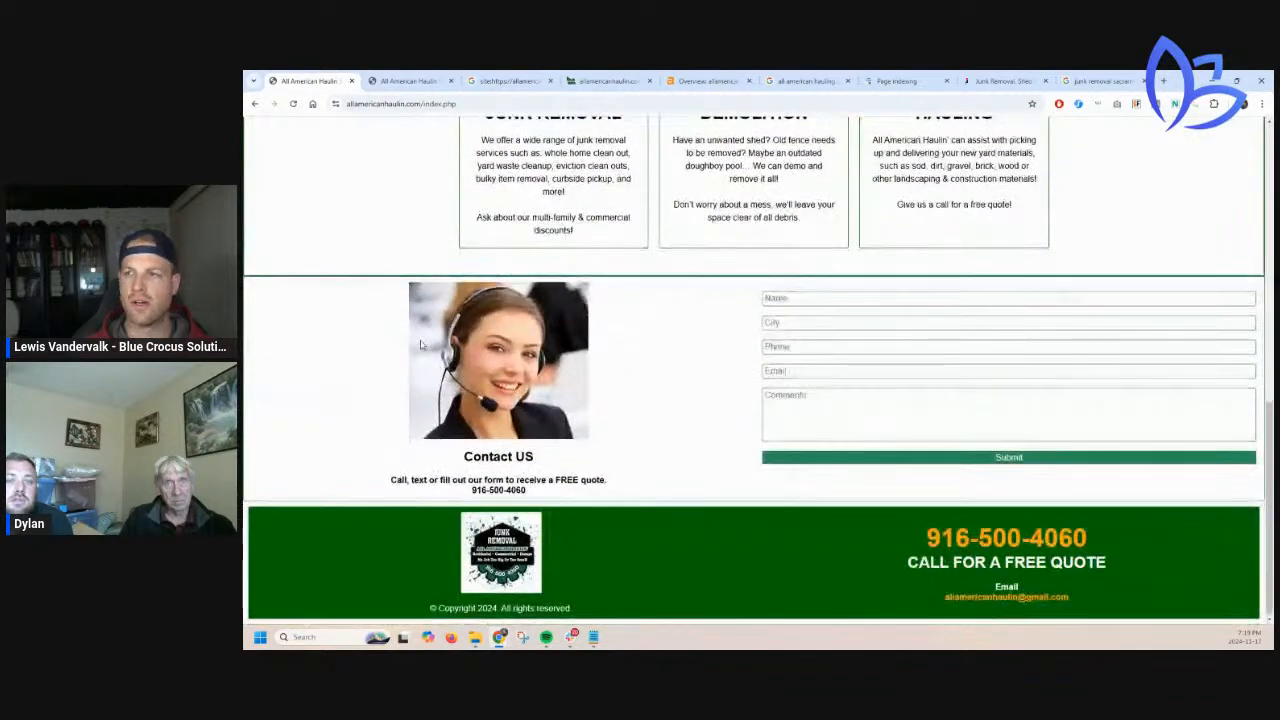
scroll(421, 343, up, 7)
scroll(421, 343, up, 2)
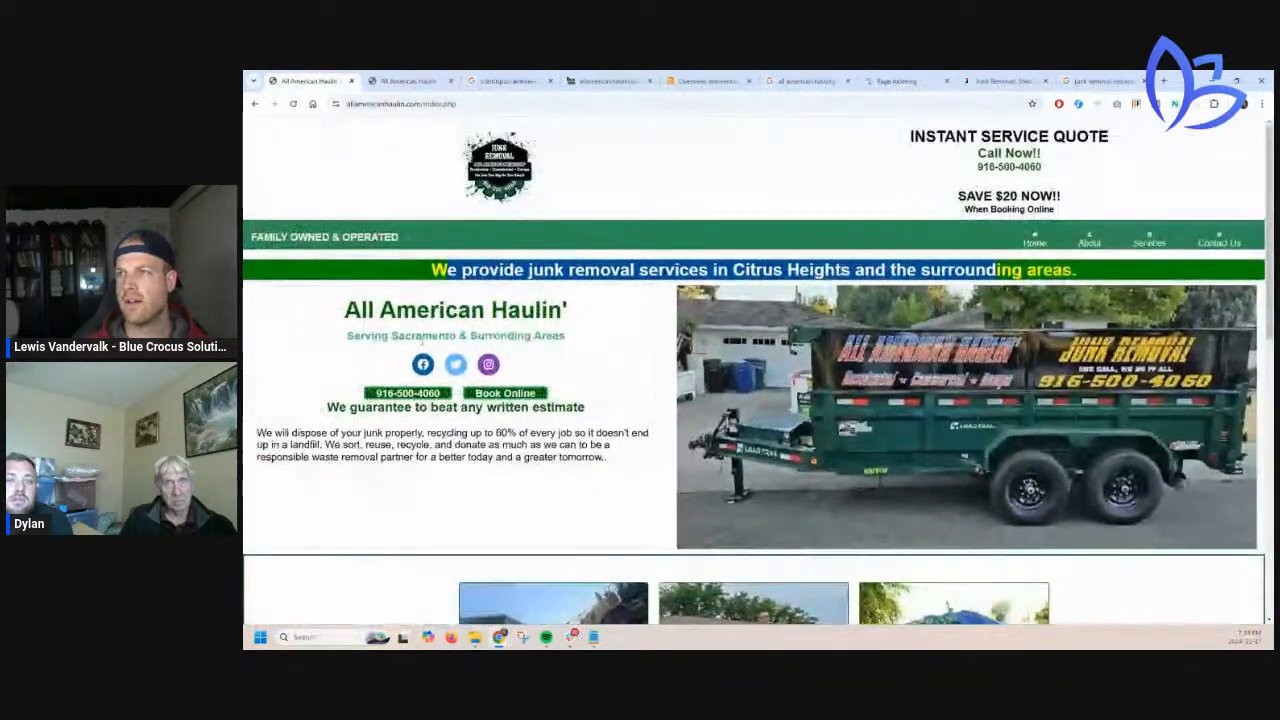
Open the All American Haulin' Services page and review its service tiles from Appliance Removal to And More
click(1150, 242)
scroll(426, 345, down, 3)
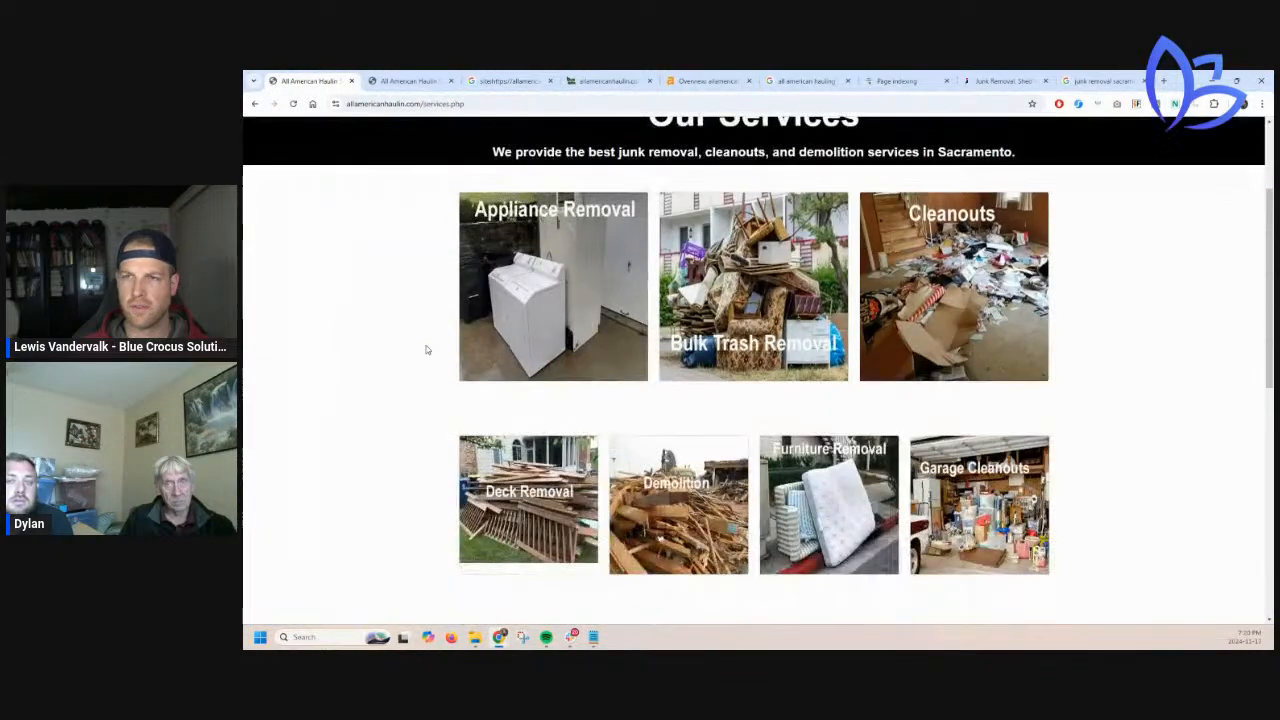
scroll(437, 318, down, 5)
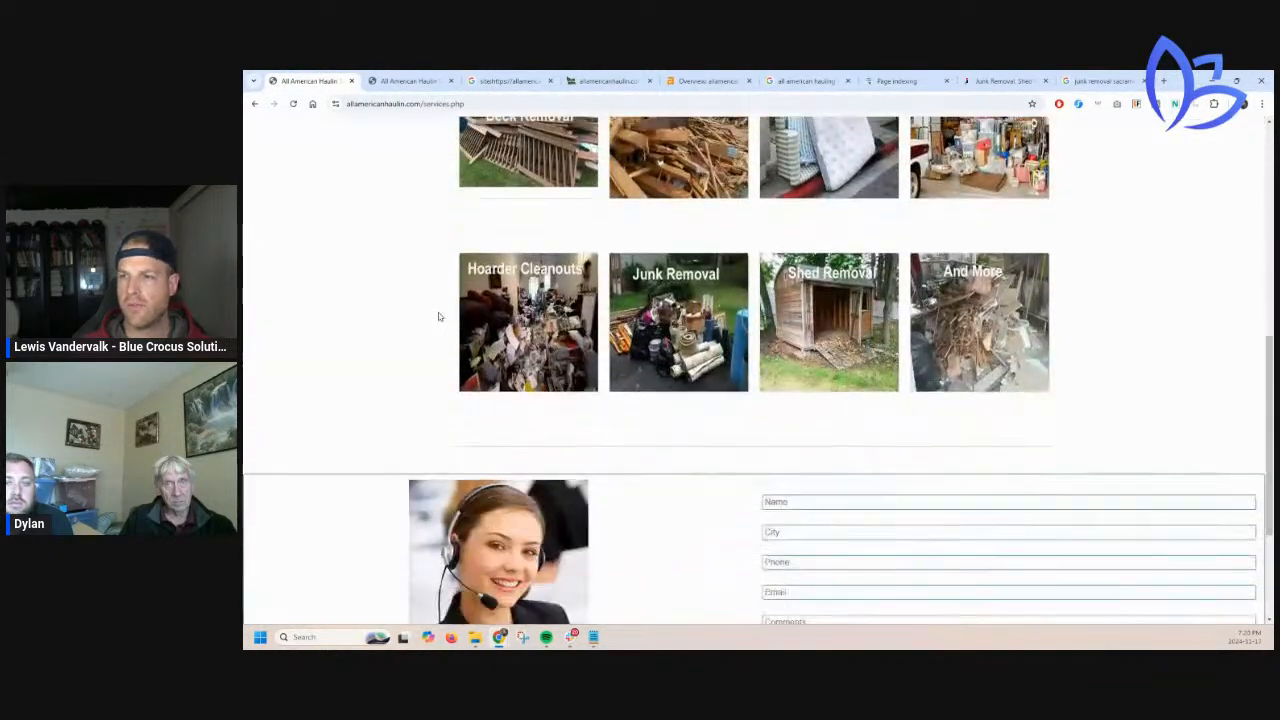
scroll(431, 366, up, 5)
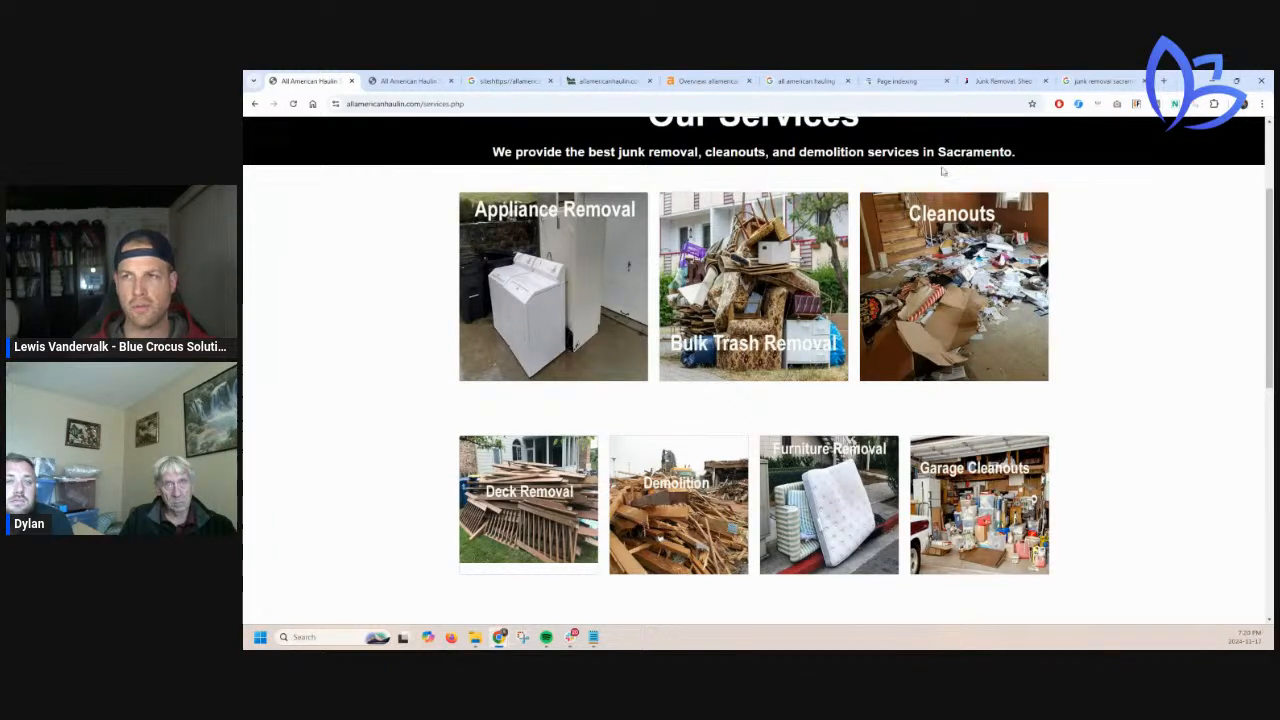
Open the "Junk Removal 10X - Site Map, Priorities, Etc" spreadsheet in a new tab from its copied link and show the services table
click(1163, 80)
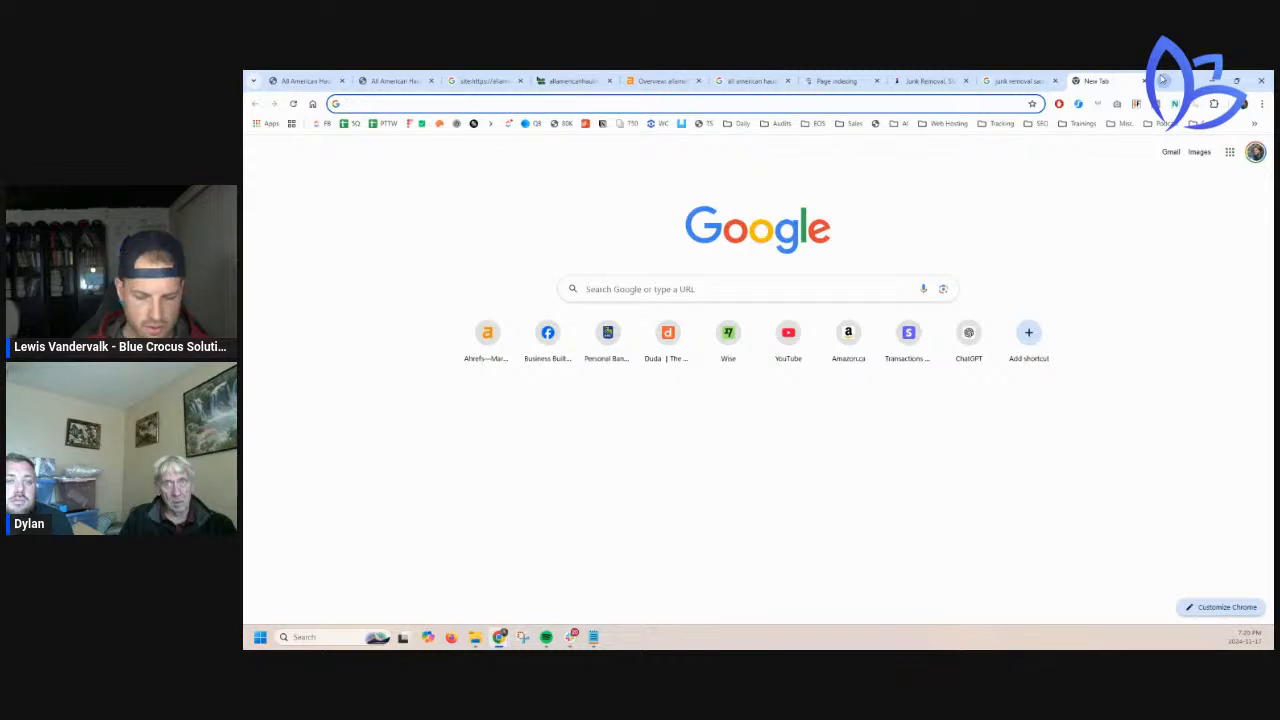
key(ctrl+v)
key(Return)
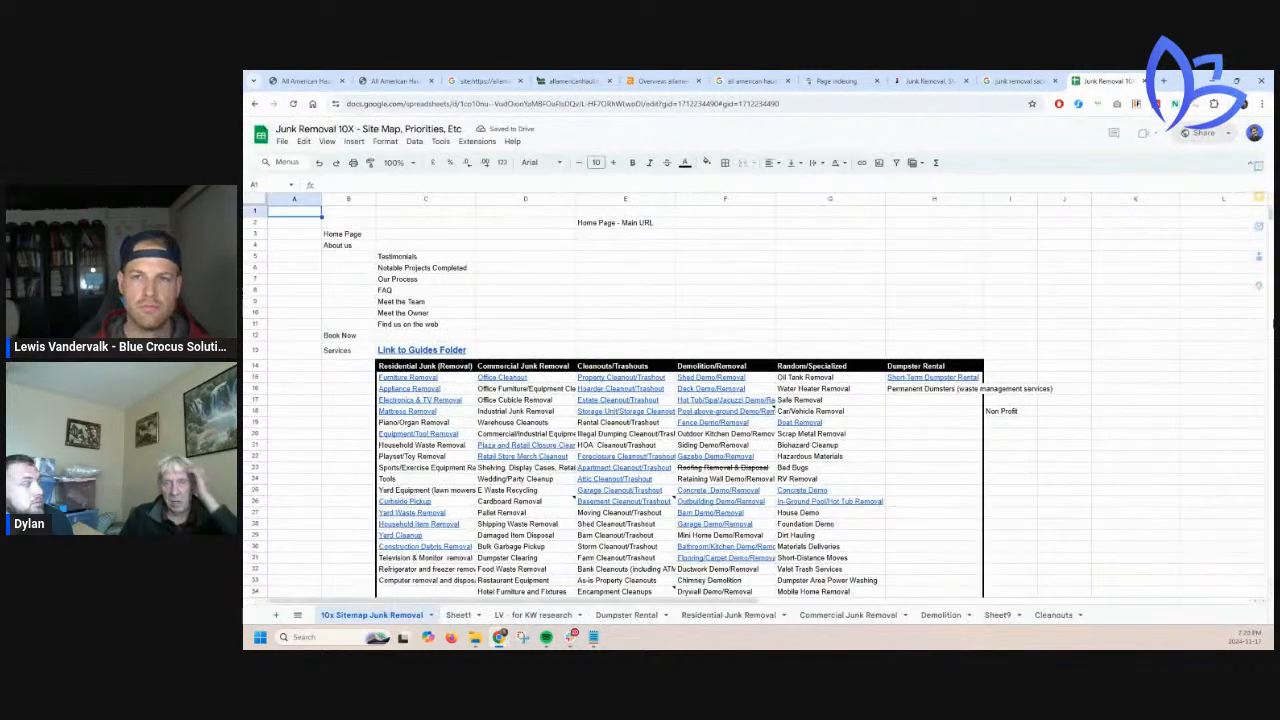
scroll(864, 388, down, 3)
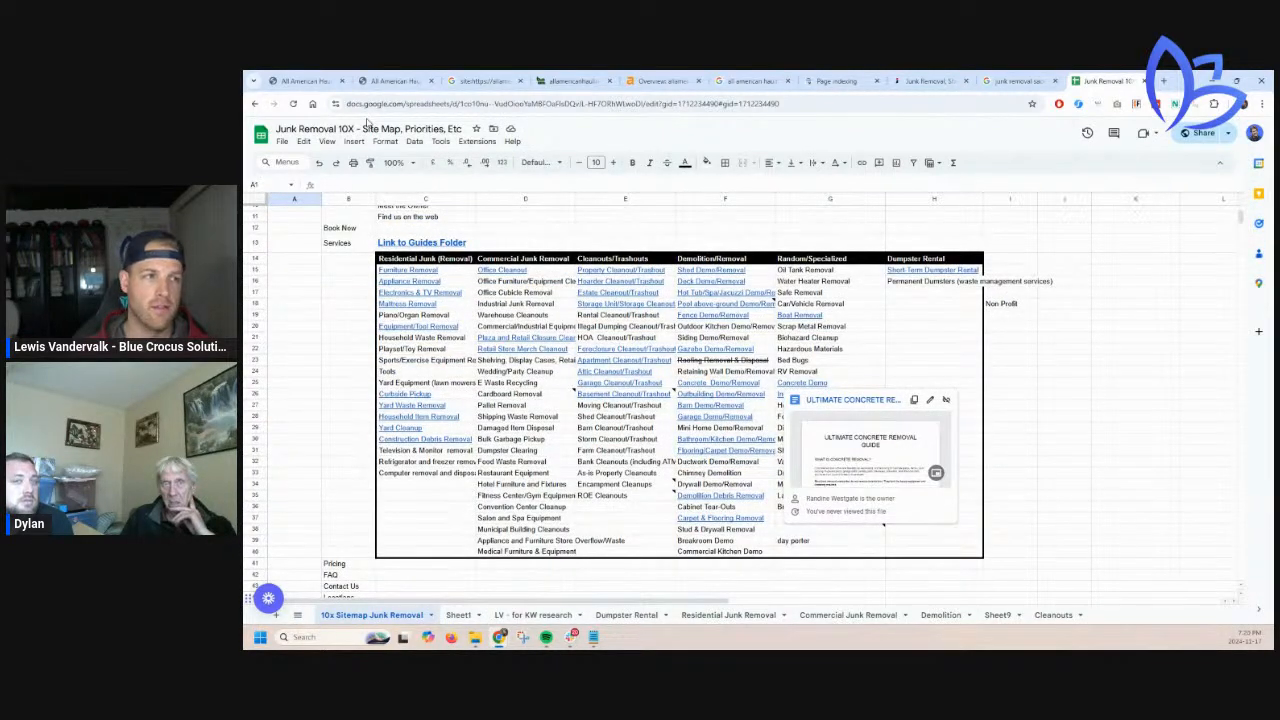
Enlarge the page view to 175% and examine the services table on the 10x Sitemap Junk Removal sheet, including its Residential Junk column
click(338, 262)
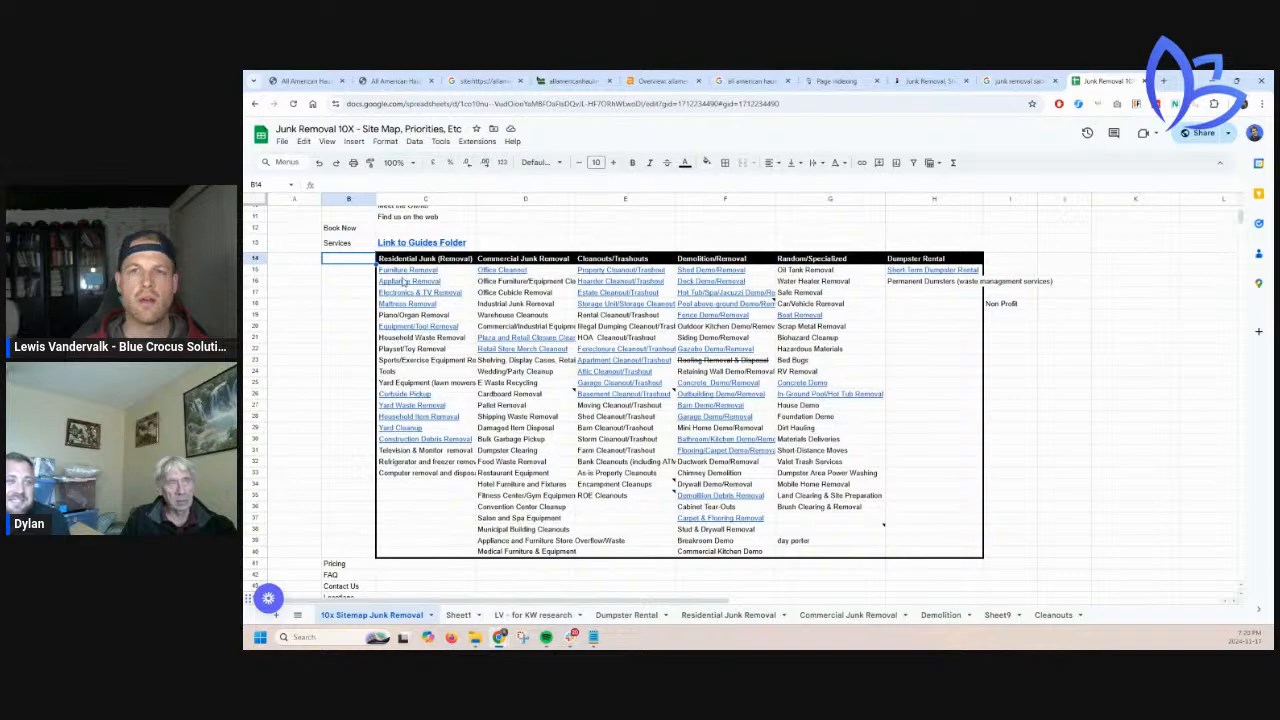
scroll(494, 309, up, 5)
scroll(566, 323, down, 4)
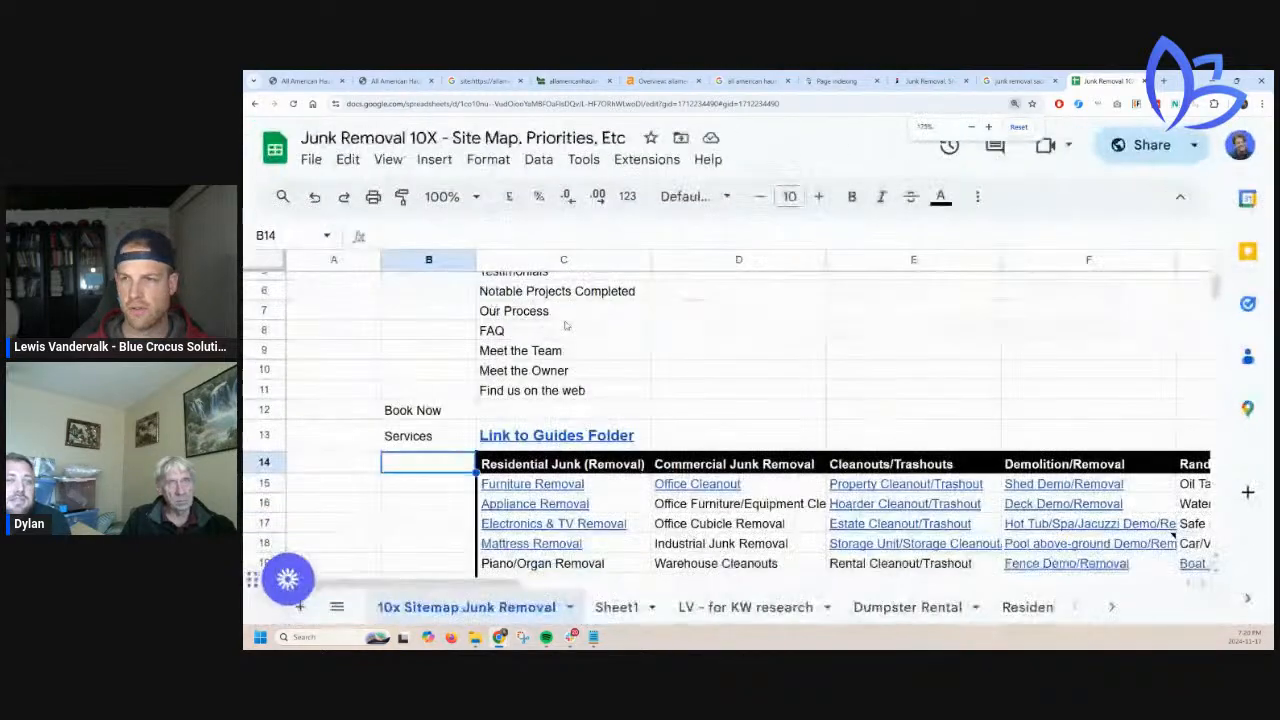
scroll(747, 348, up, 1)
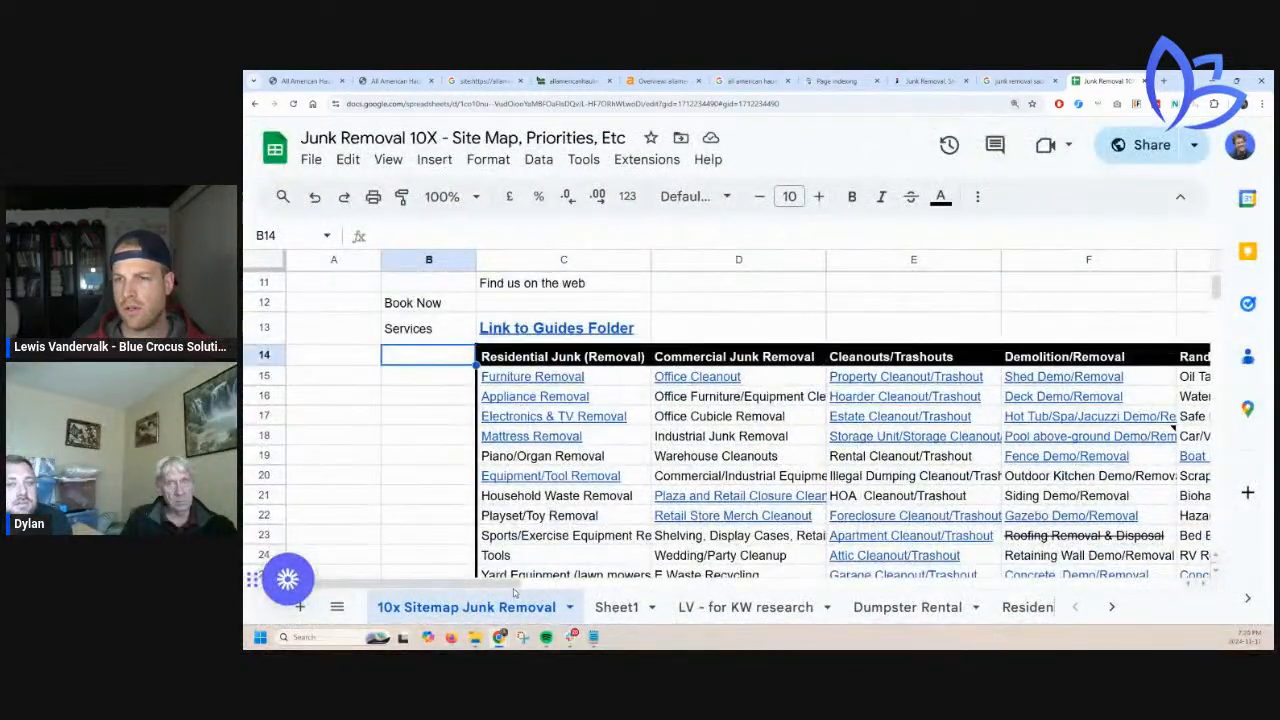
drag(518, 585, 560, 586)
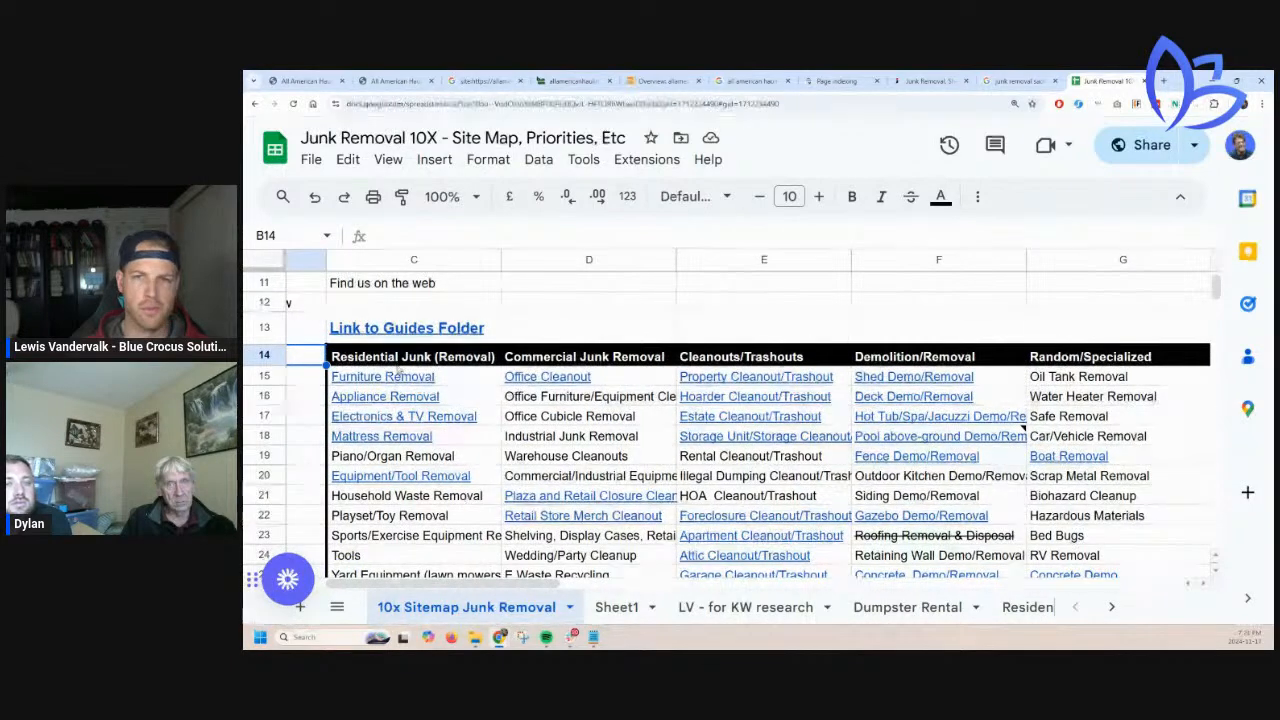
scroll(400, 376, down, 2)
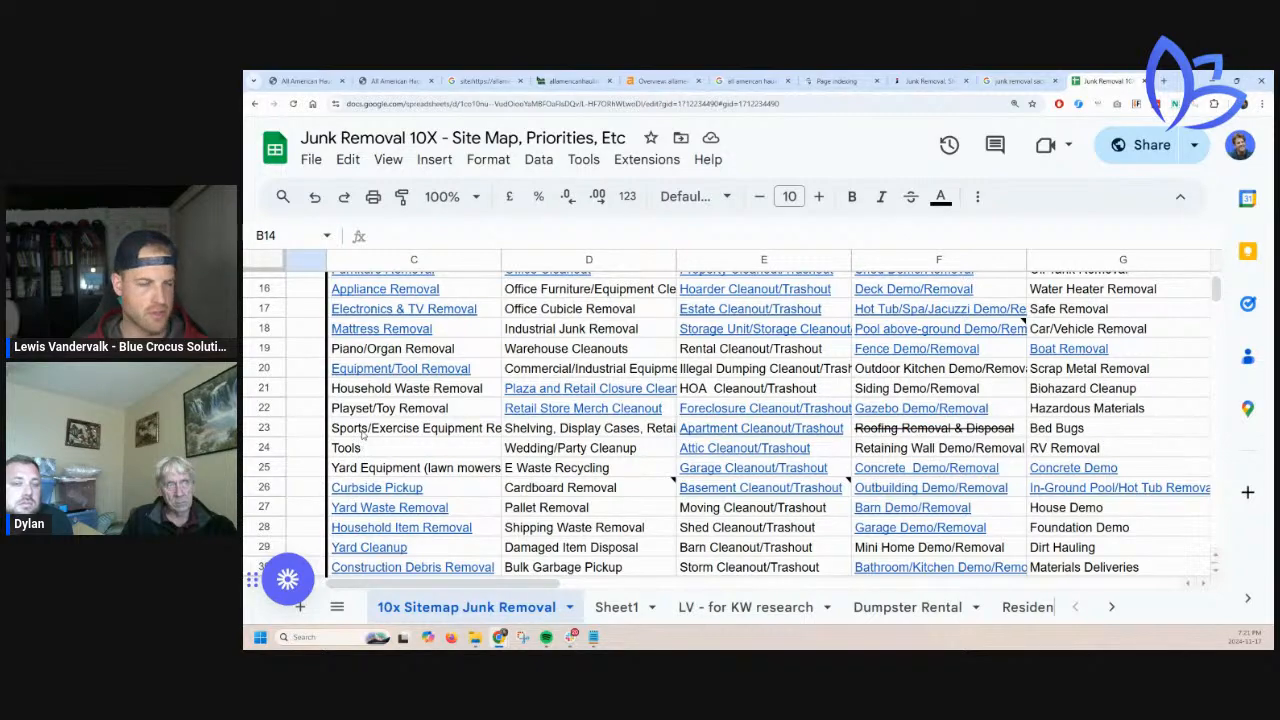
scroll(384, 475, down, 2)
scroll(400, 470, up, 5)
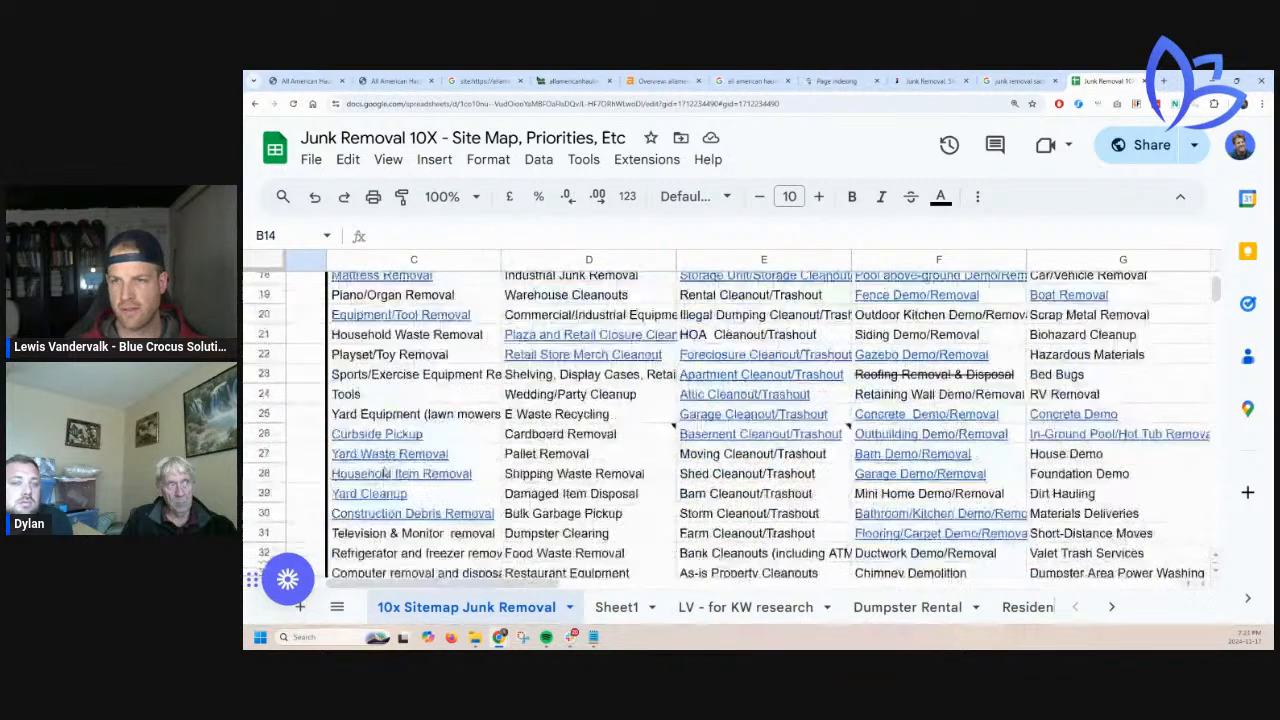
scroll(510, 415, down, 1)
scroll(565, 377, down, 1)
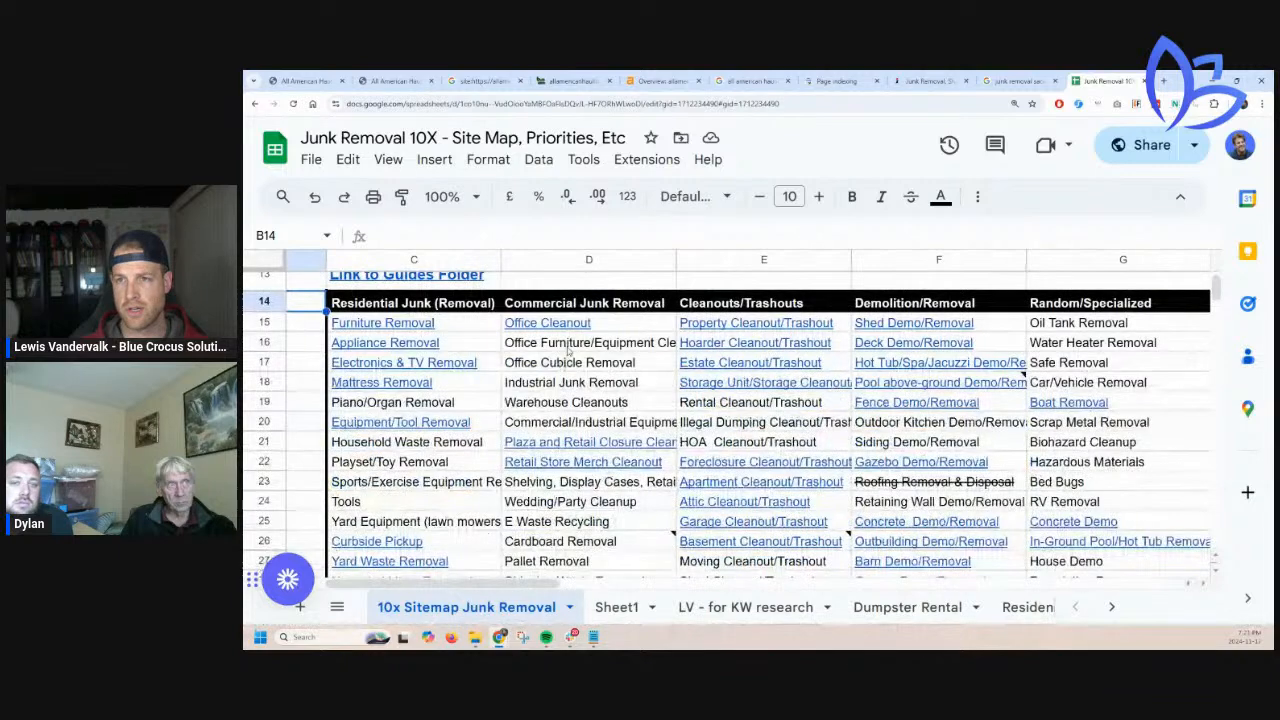
Highlight the Commercial Junk Removal services from Office Cleanout to Wedding/Party Cleanup and look over the linked office cleanout guide's preview
click(638, 325)
drag(638, 325, 595, 503)
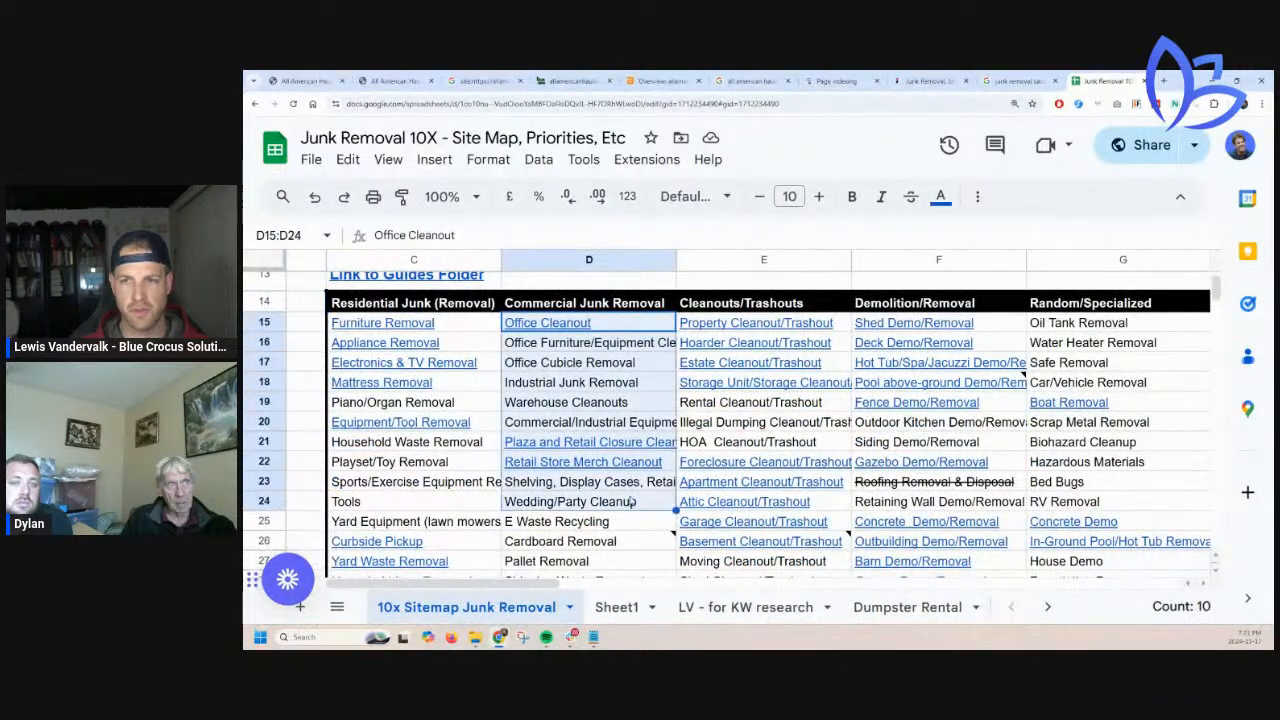
scroll(314, 393, down, 1)
click(314, 393)
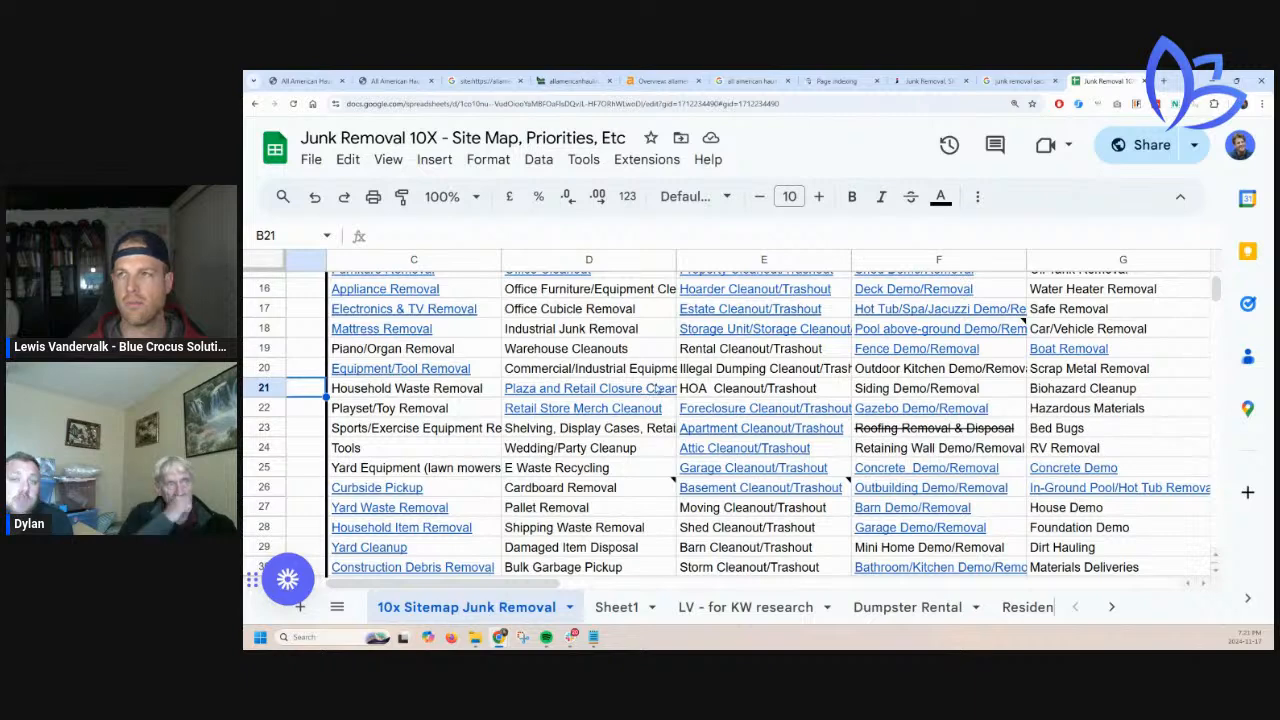
mouse_move(658, 388)
click(670, 329)
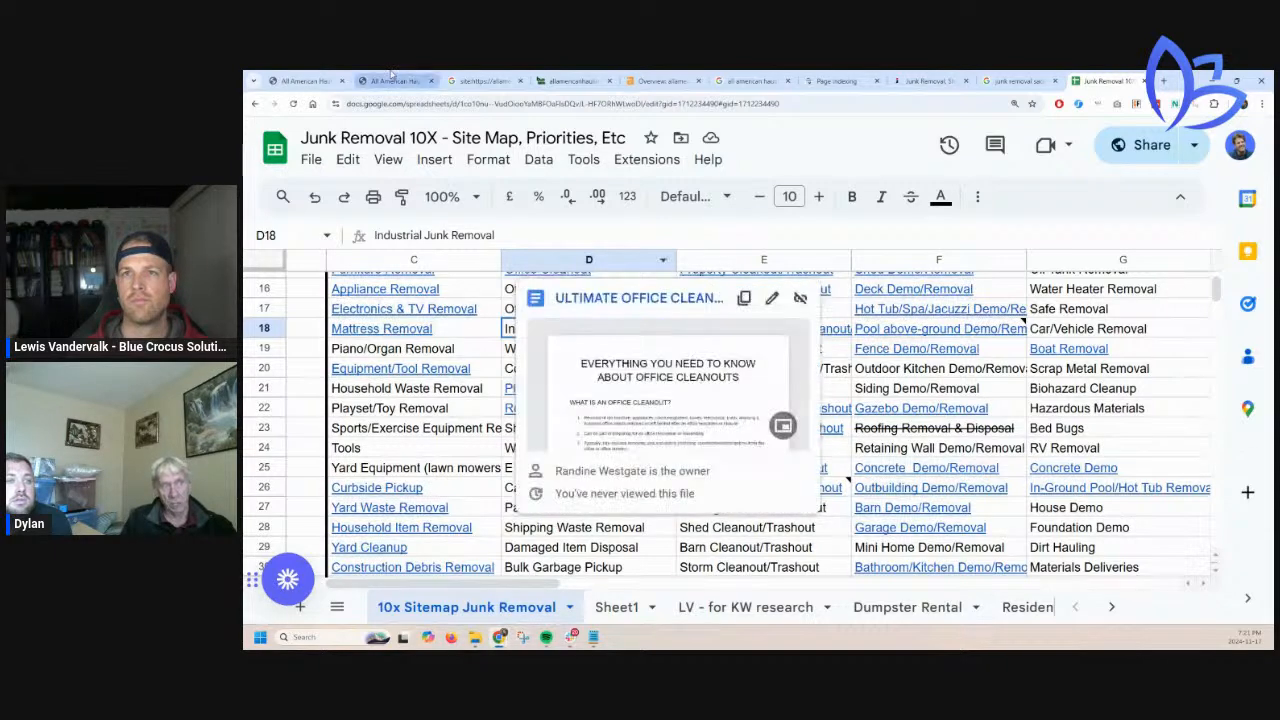
Return to the All American Haulin' Services page and review its service tiles again
click(393, 80)
scroll(420, 447, down, 1)
scroll(419, 447, down, 1)
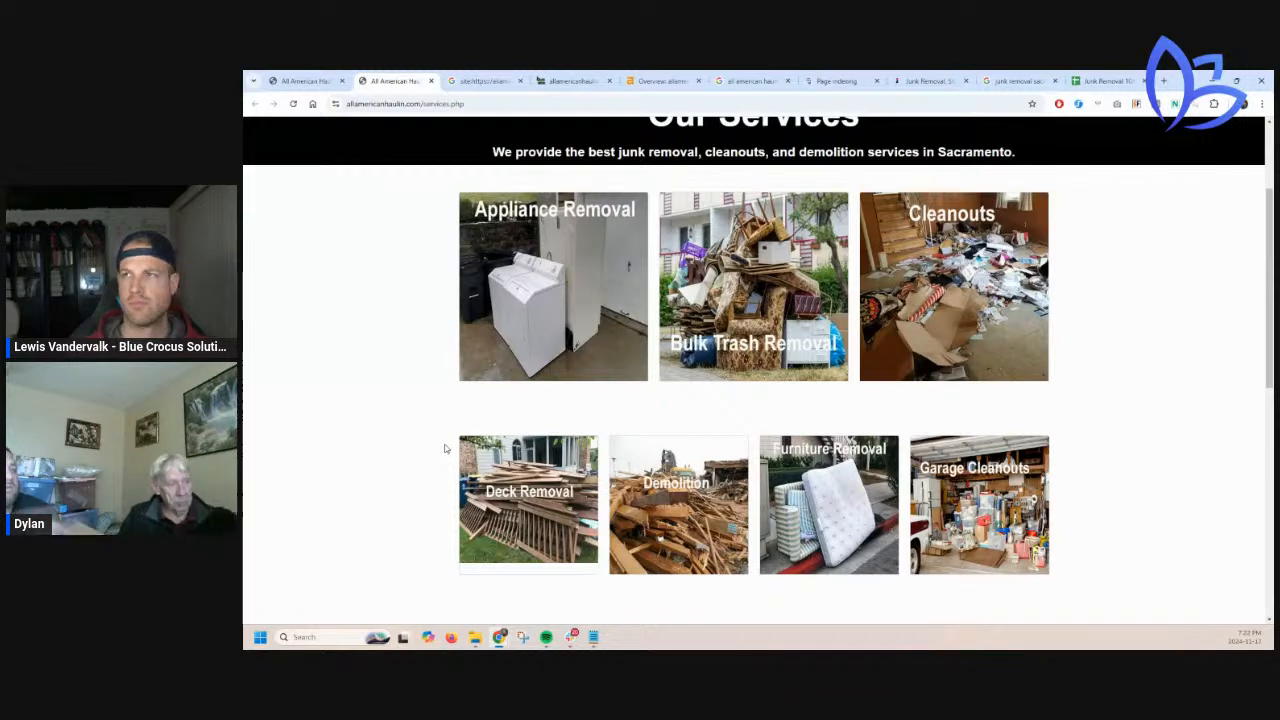
Reload the integrityjunk.ca homepage and list its Residential Junk Removal service pages
click(925, 80)
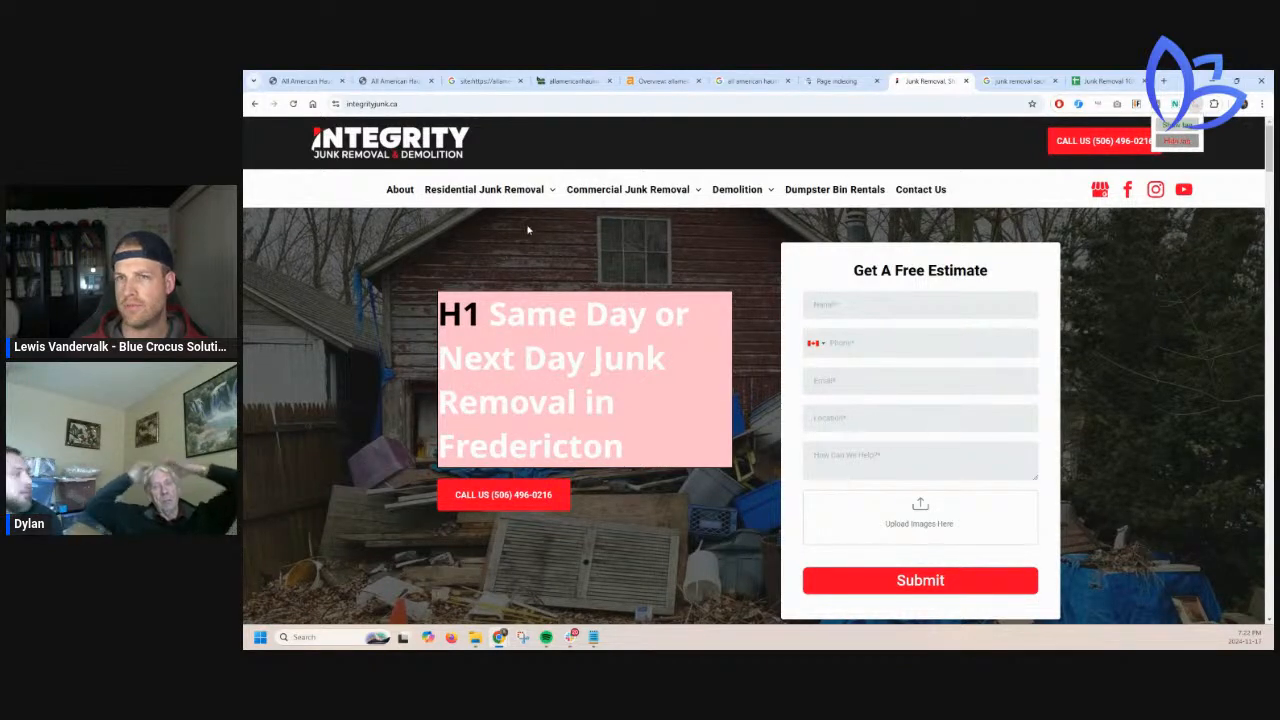
click(293, 104)
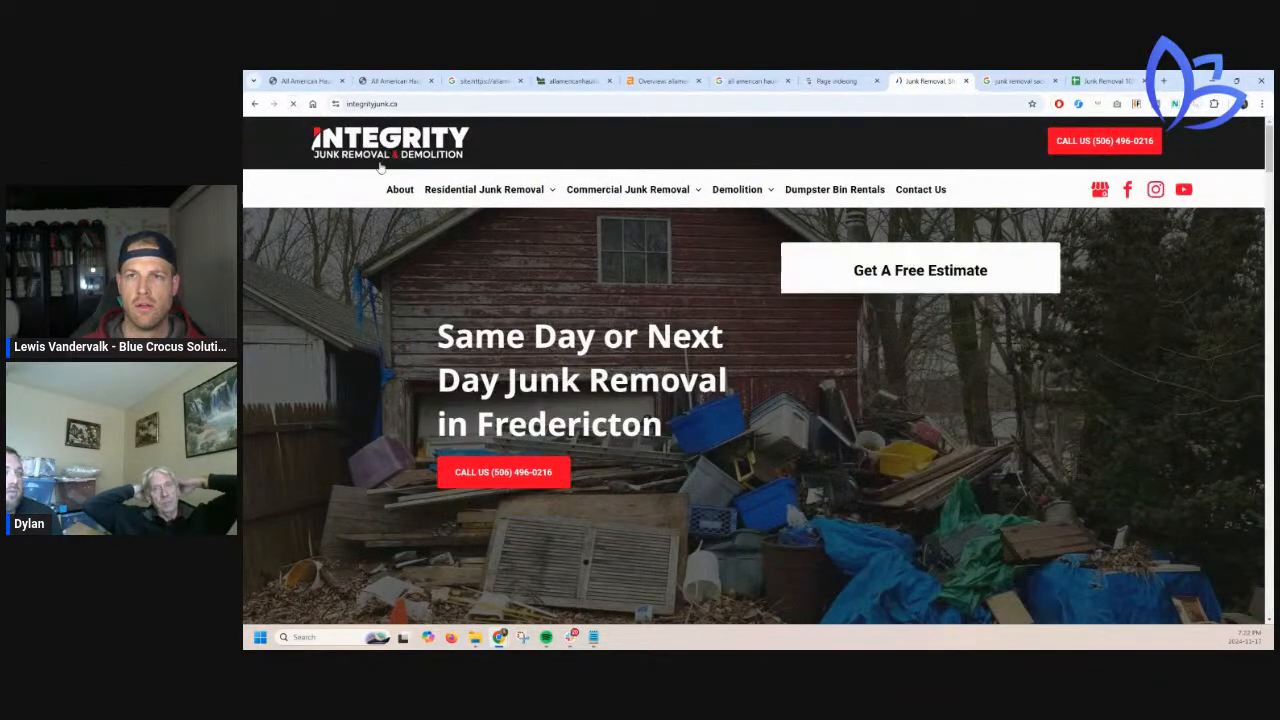
mouse_move(450, 190)
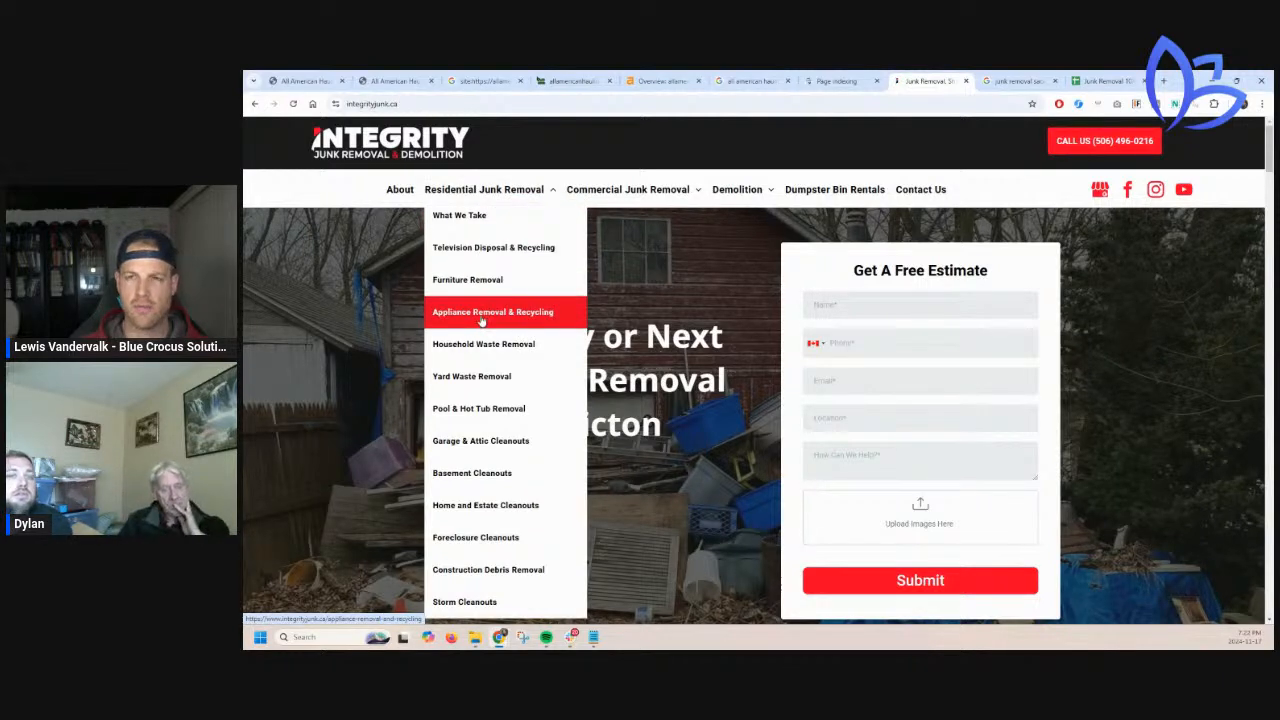
Open integrityjunk.ca's Appliance Removal & Recycling page in a new tab and look through it down to the Appliances We Take section
middle_click(481, 320)
click(962, 78)
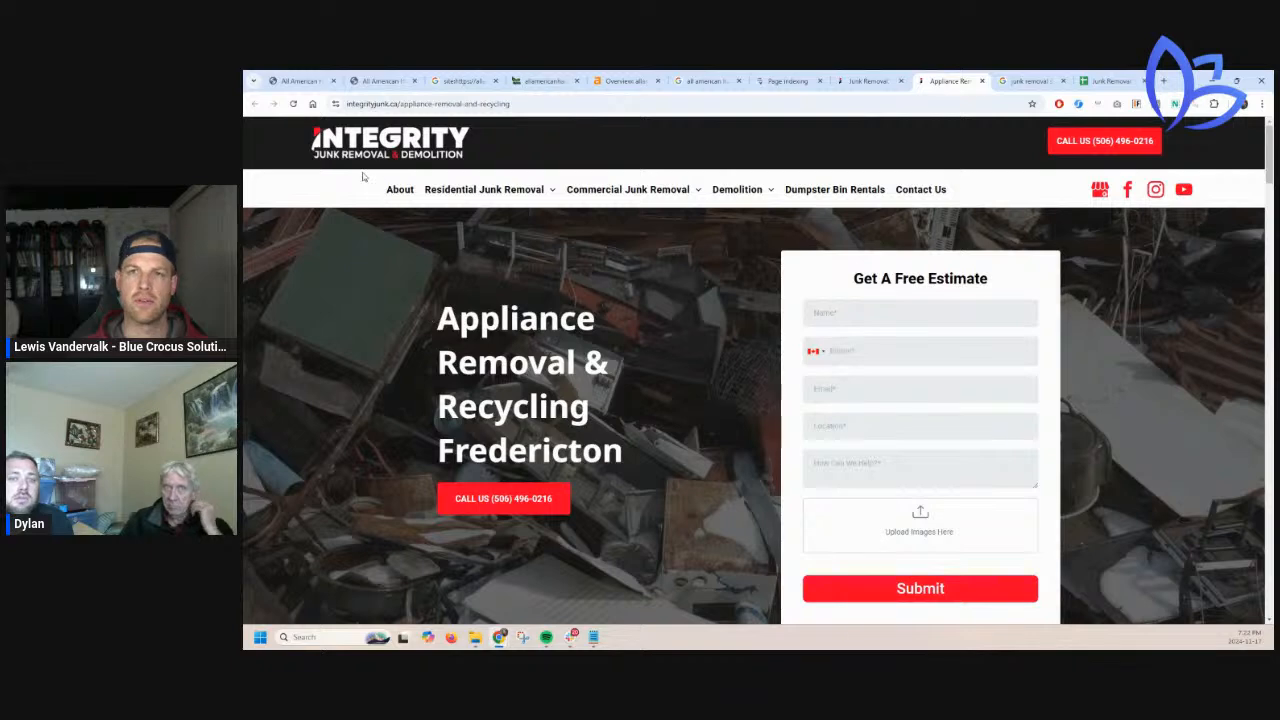
scroll(441, 258, down, 2)
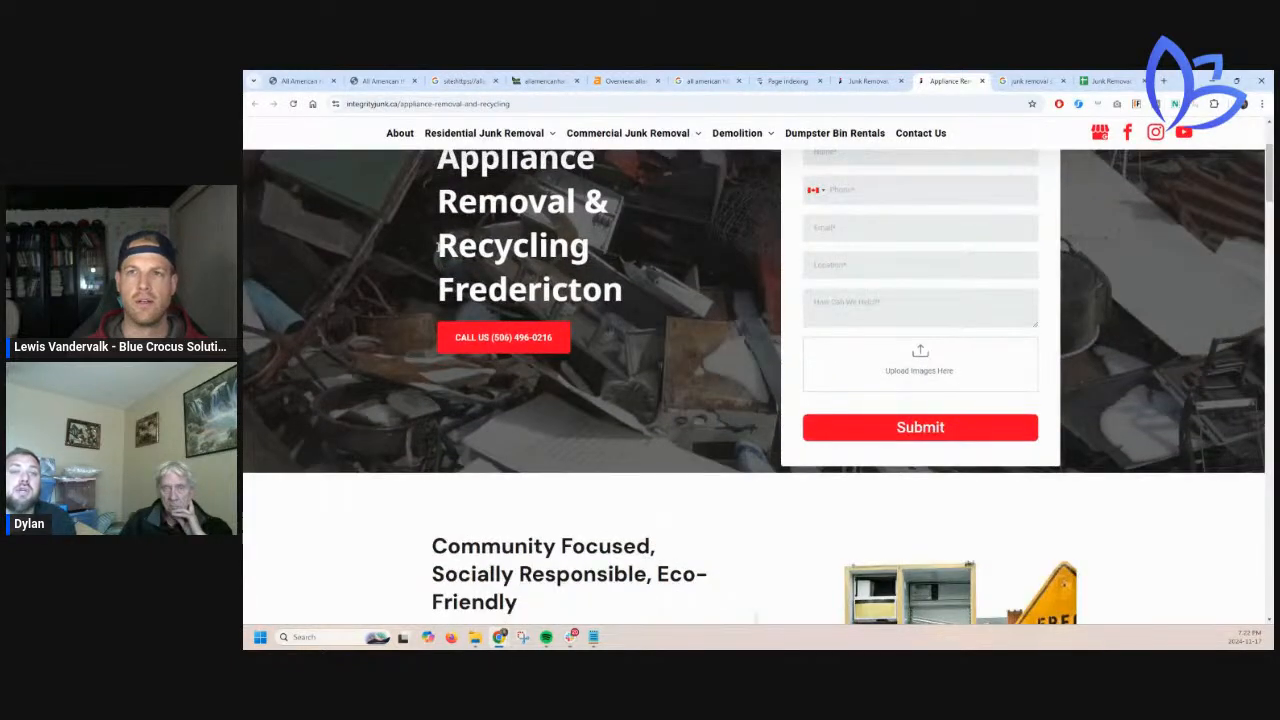
scroll(441, 258, down, 12)
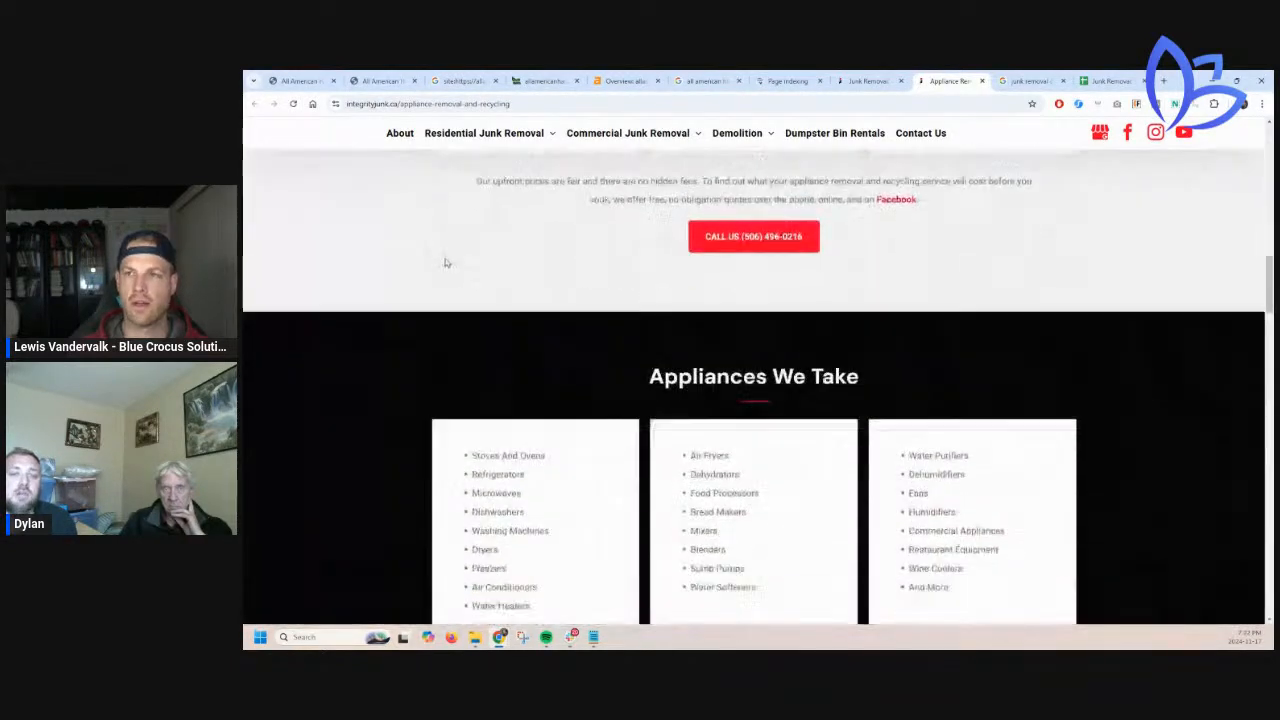
Highlight the Appliances We Take entries from Stoves And Ovens to Water Heaters, clear the highlight and view the Where Your Appliances Go section
scroll(447, 262, down, 3)
drag(466, 257, 535, 408)
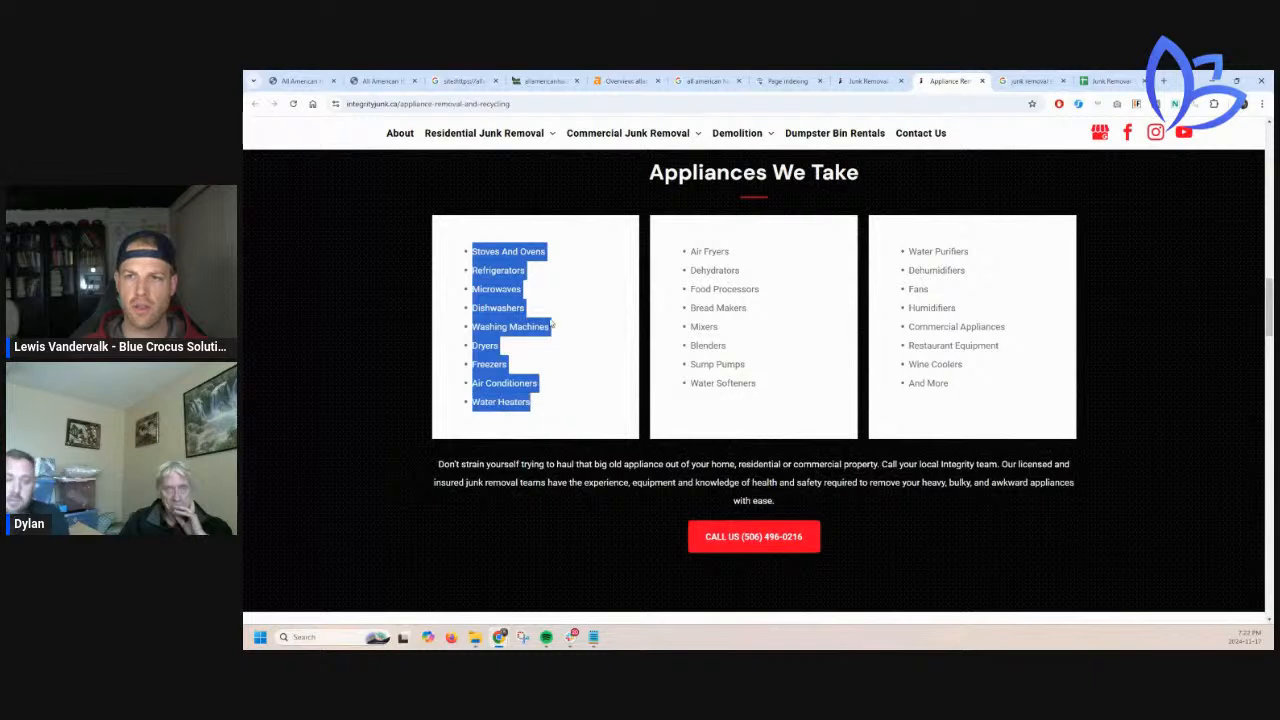
click(557, 250)
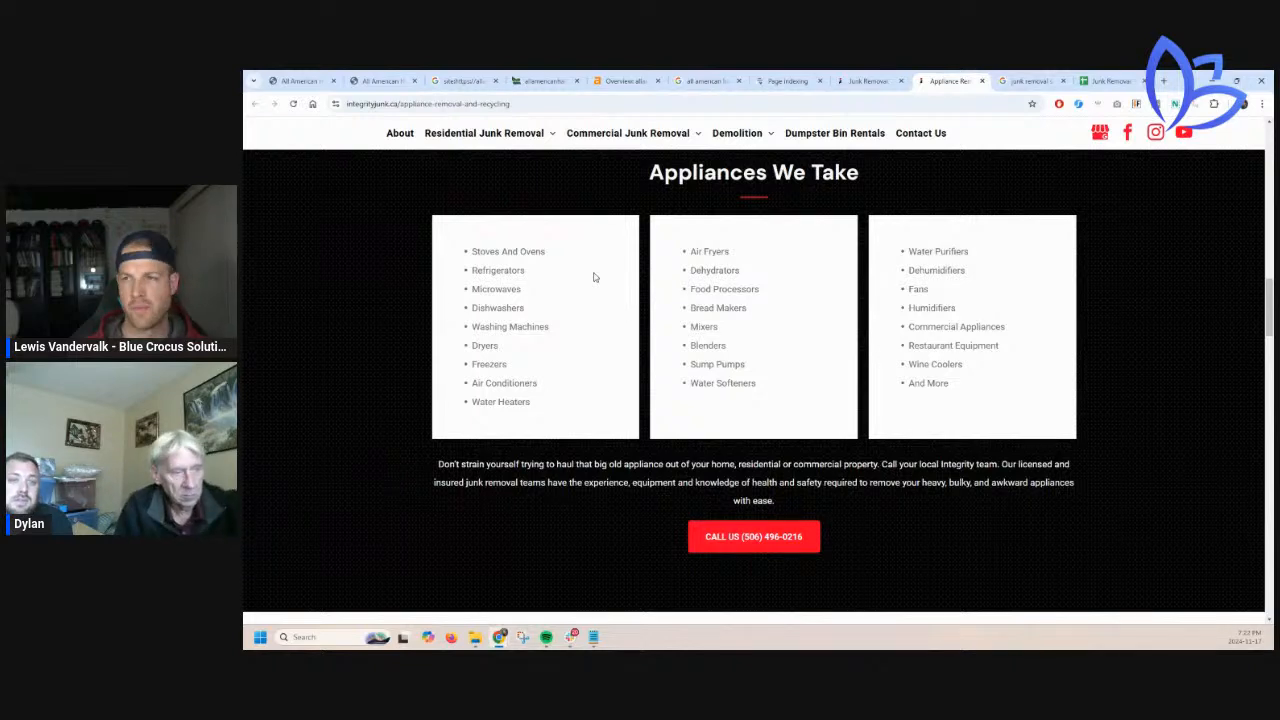
scroll(547, 281, down, 5)
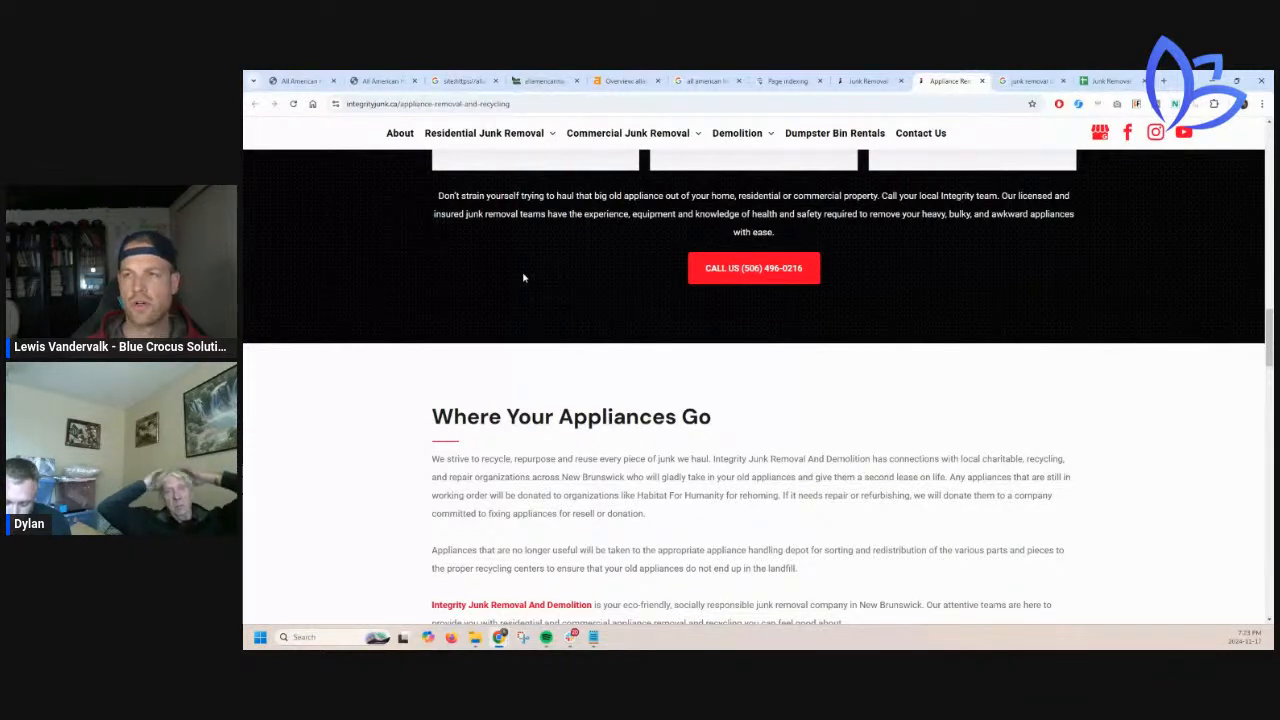
Return to the All American Haulin' Services page and review it down to the contact form and footer
click(382, 80)
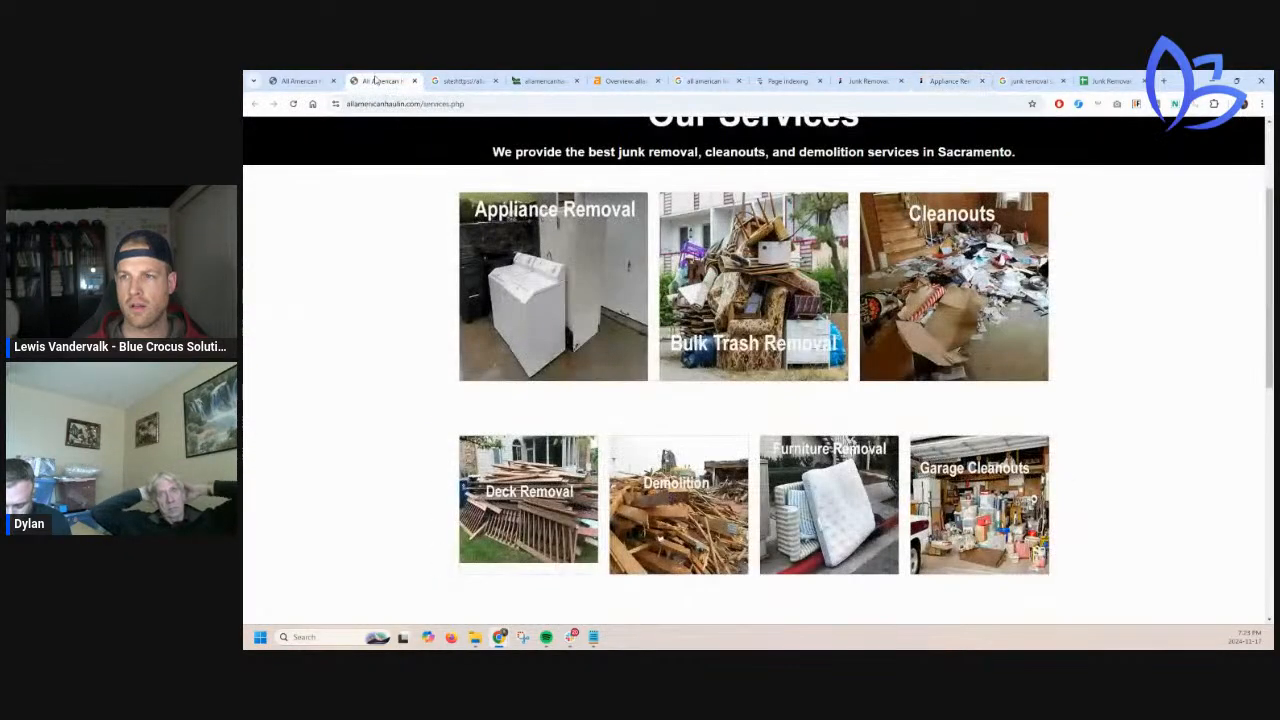
scroll(400, 410, down, 3)
scroll(402, 409, down, 4)
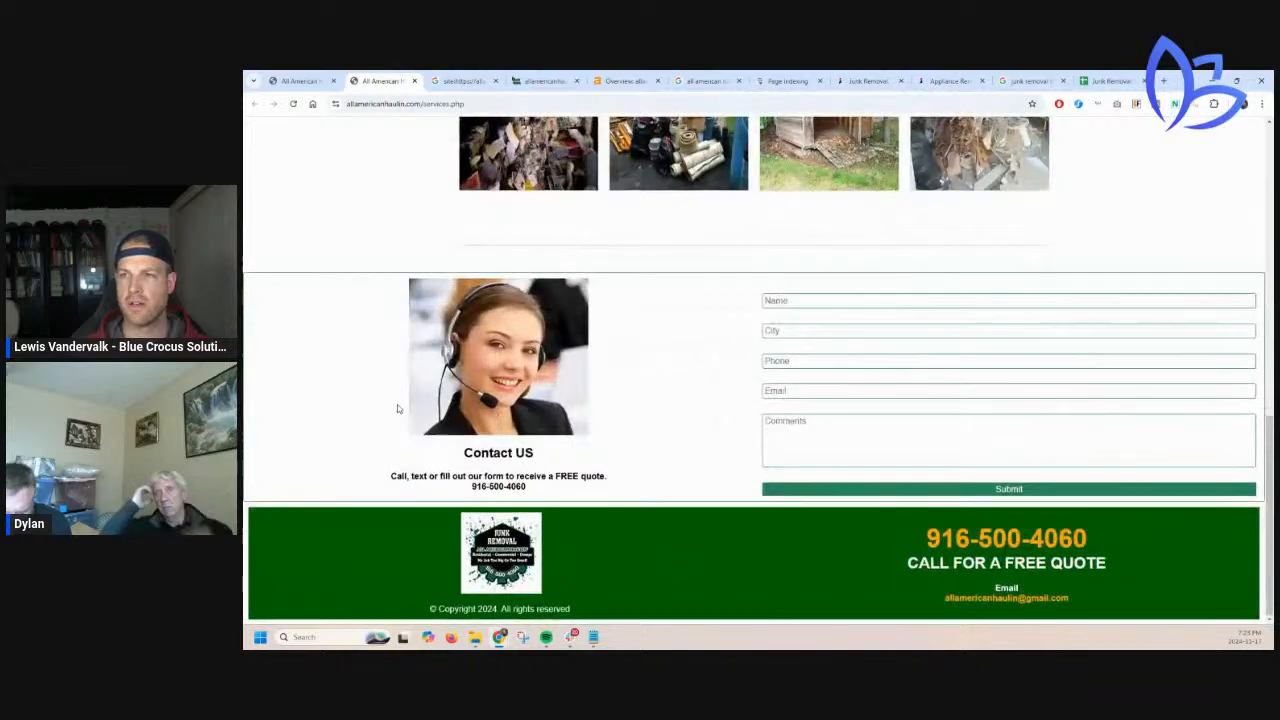
scroll(397, 409, up, 10)
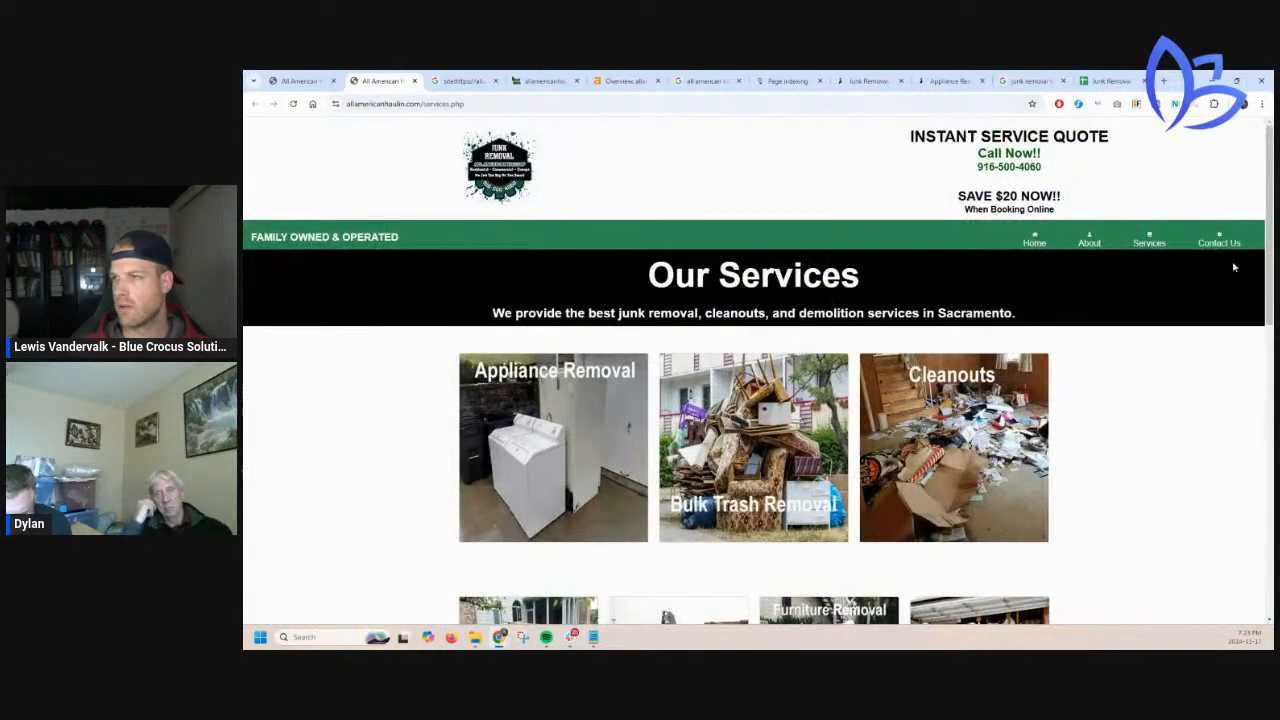
Open the All American Haulin' About page and read its company description
click(1090, 243)
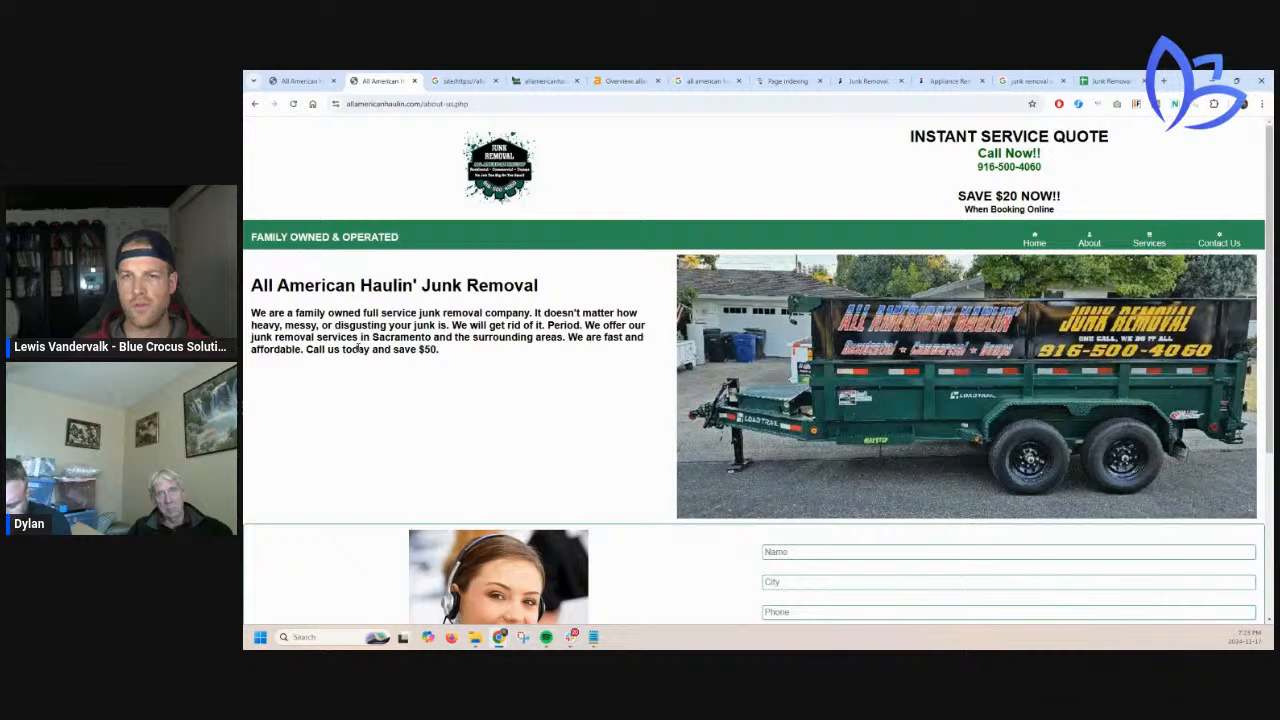
scroll(355, 355, down, 2)
scroll(361, 346, up, 2)
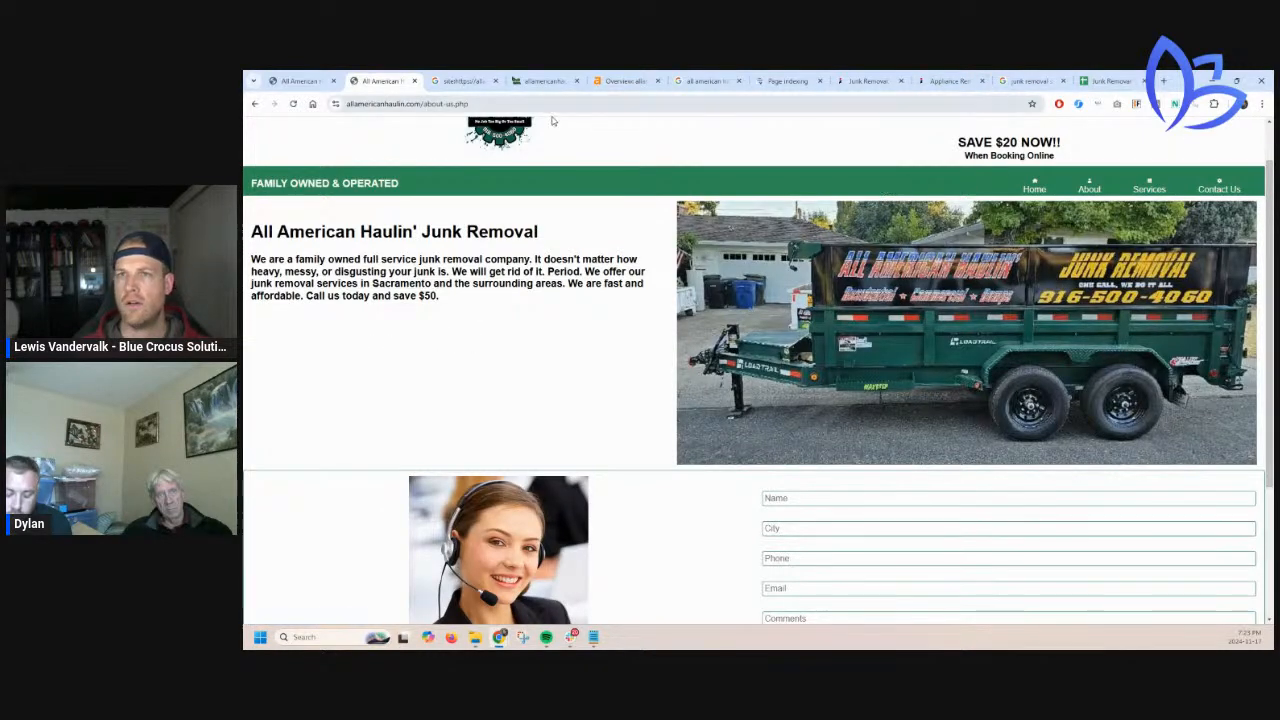
Switch to the Google results for "all american hauling sacremento" and open the business's Google reviews
click(702, 80)
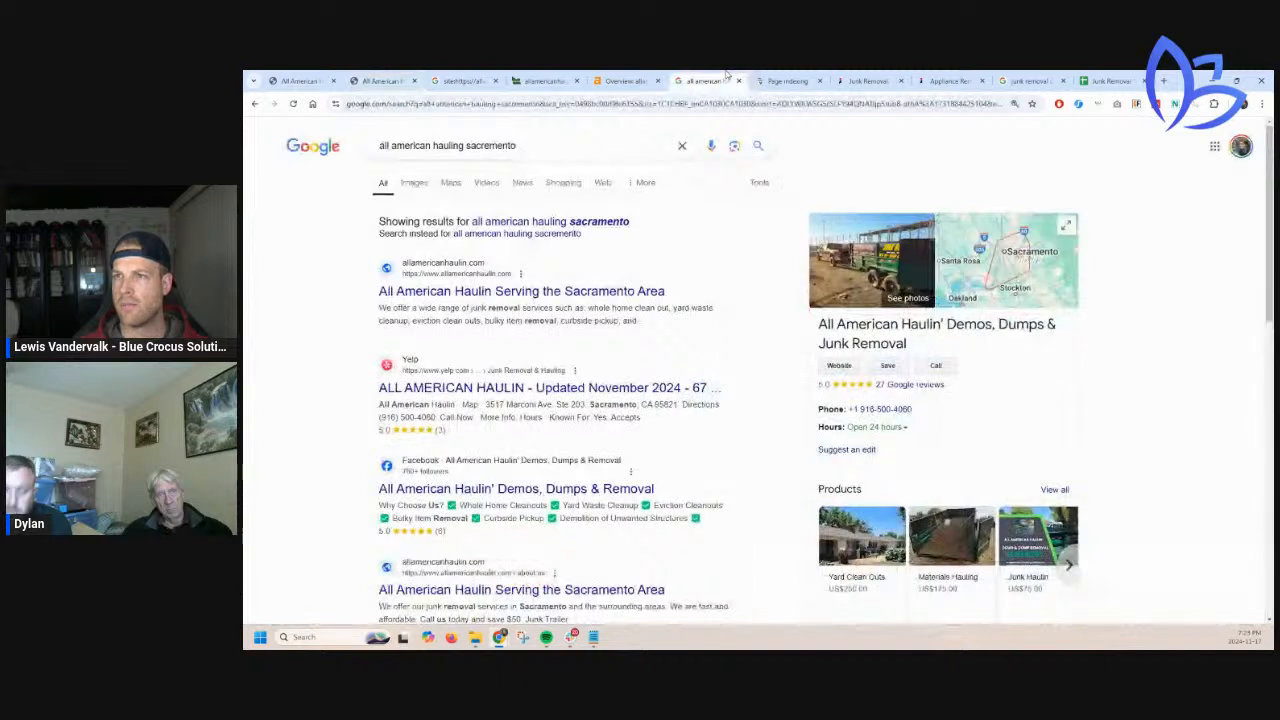
click(882, 388)
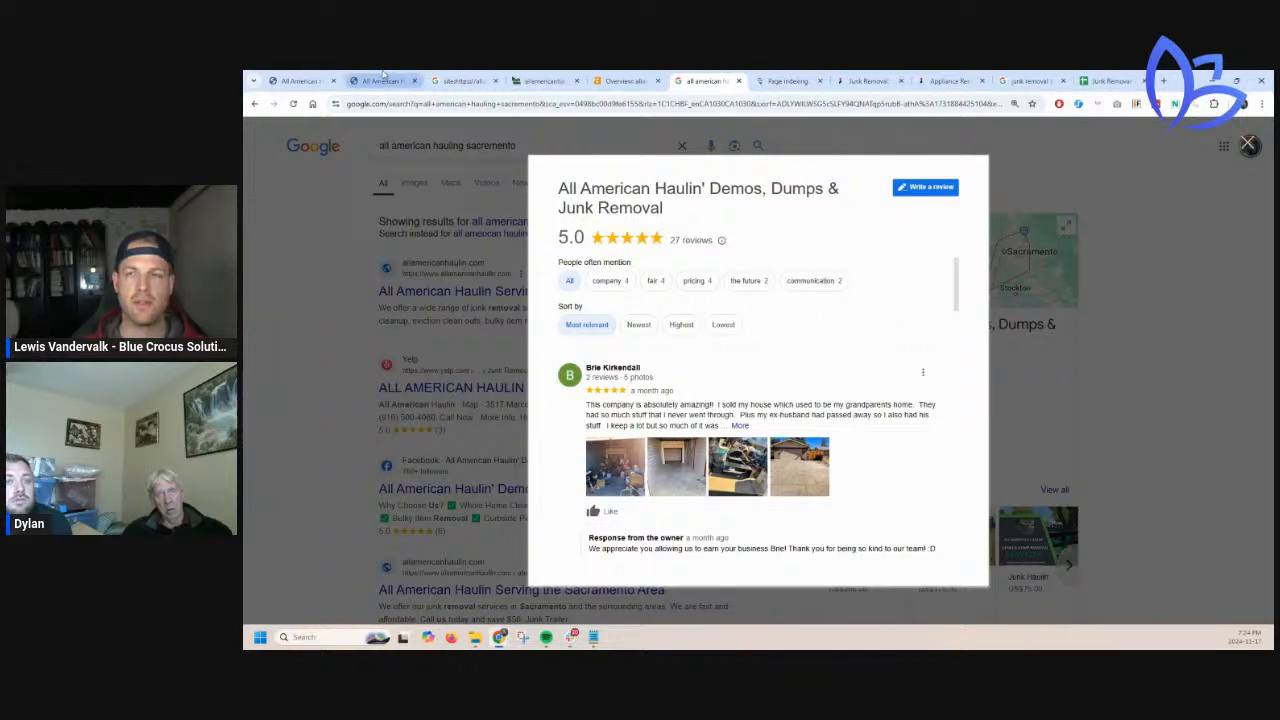
Open the All American Haulin' home page and review its headline, introductory text and service sections
mouse_move(383, 74)
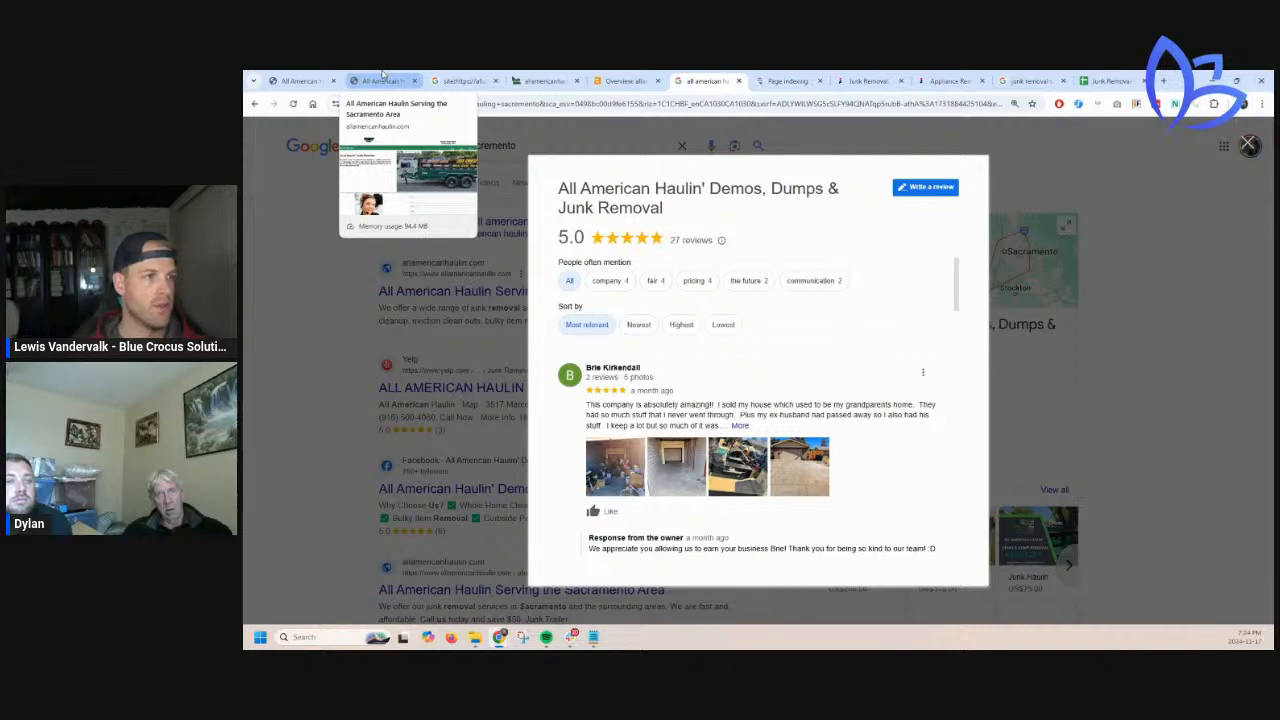
click(382, 74)
click(300, 80)
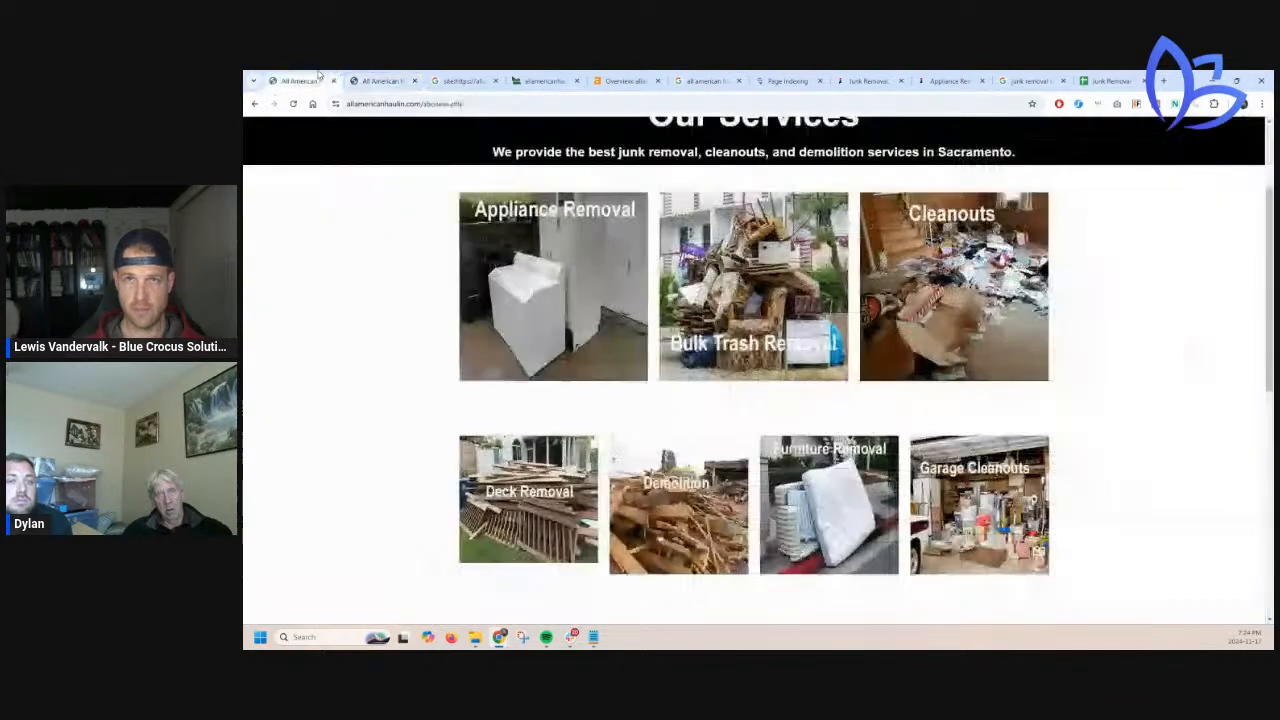
scroll(427, 319, up, 2)
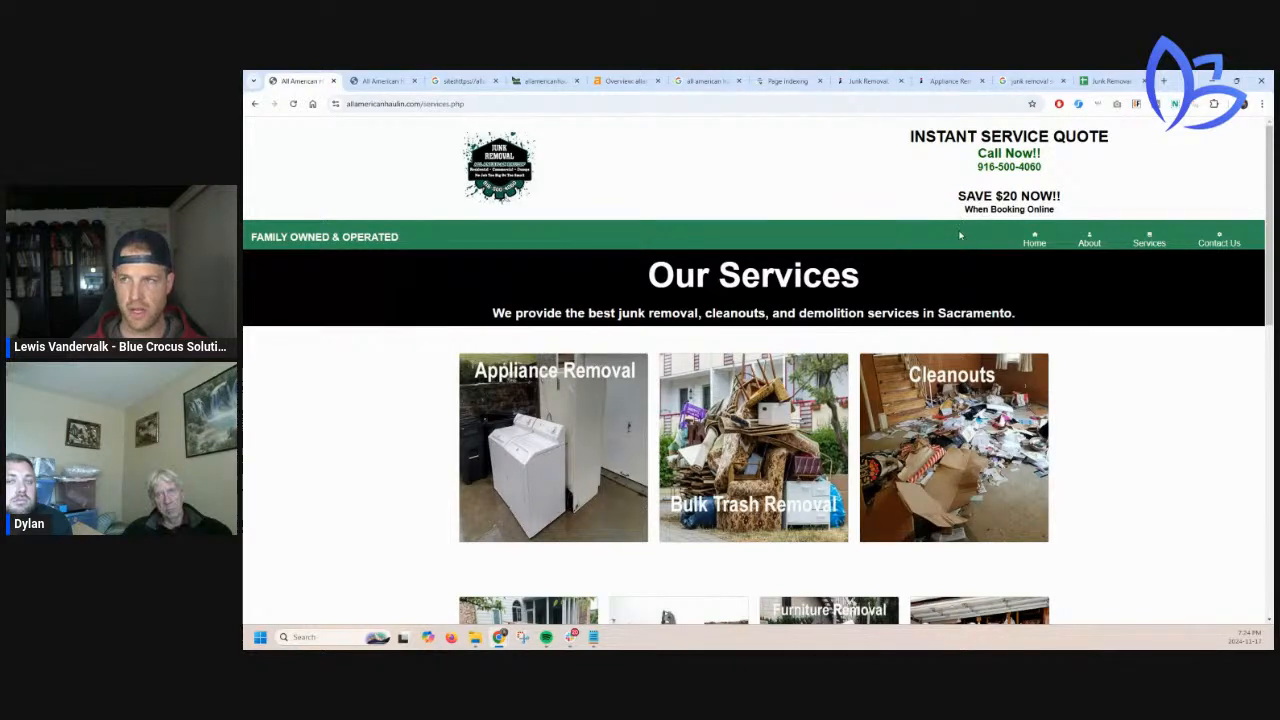
click(1034, 240)
scroll(474, 316, down, 3)
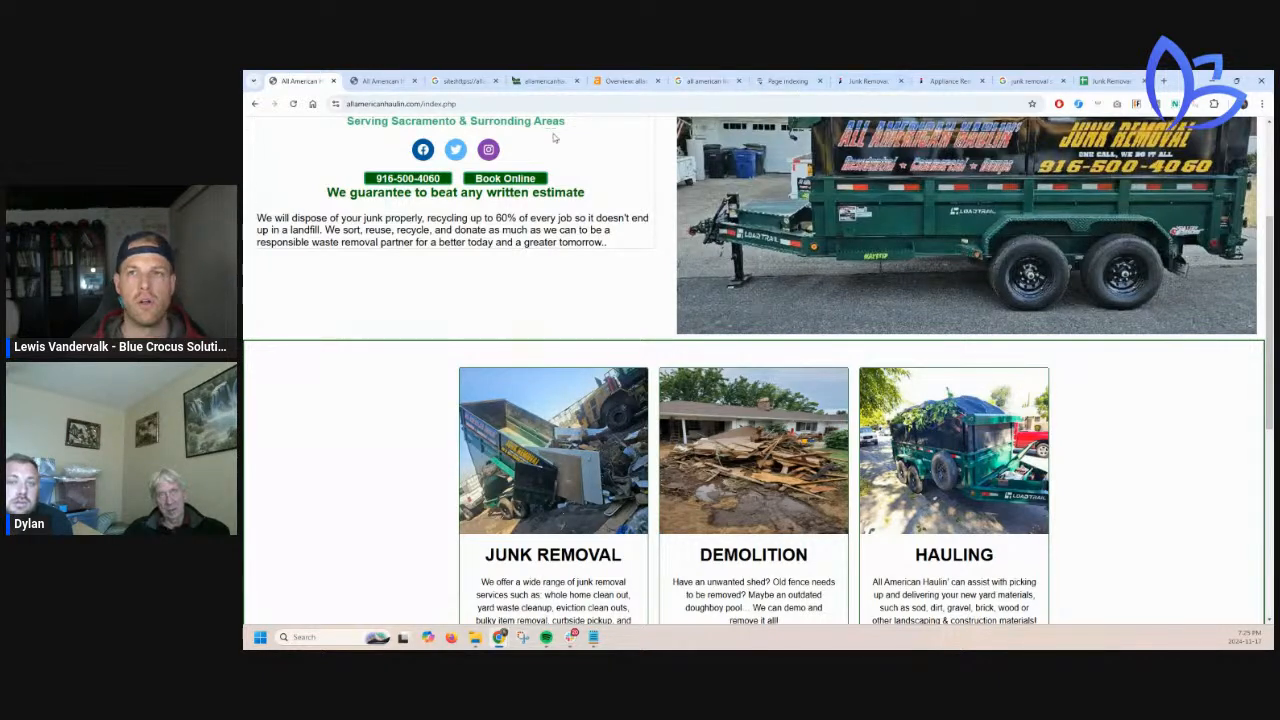
scroll(464, 298, up, 1)
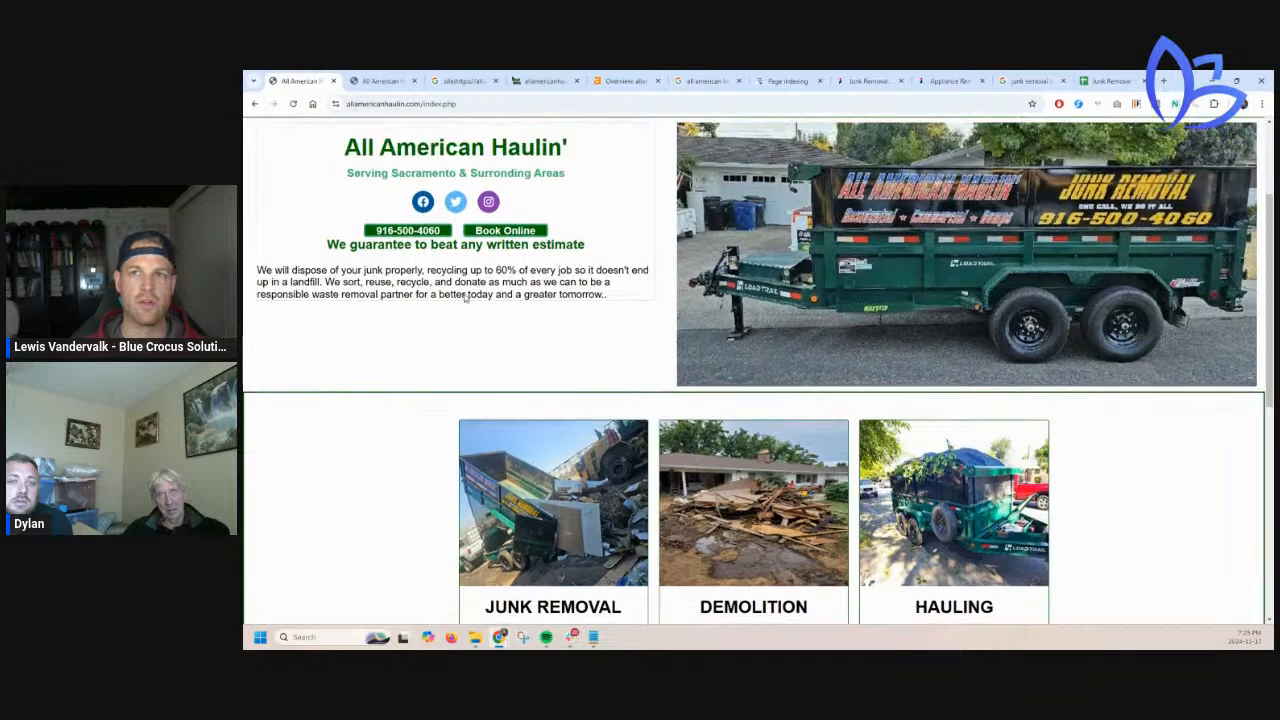
scroll(464, 294, down, 1)
scroll(443, 319, up, 1)
scroll(443, 319, up, 4)
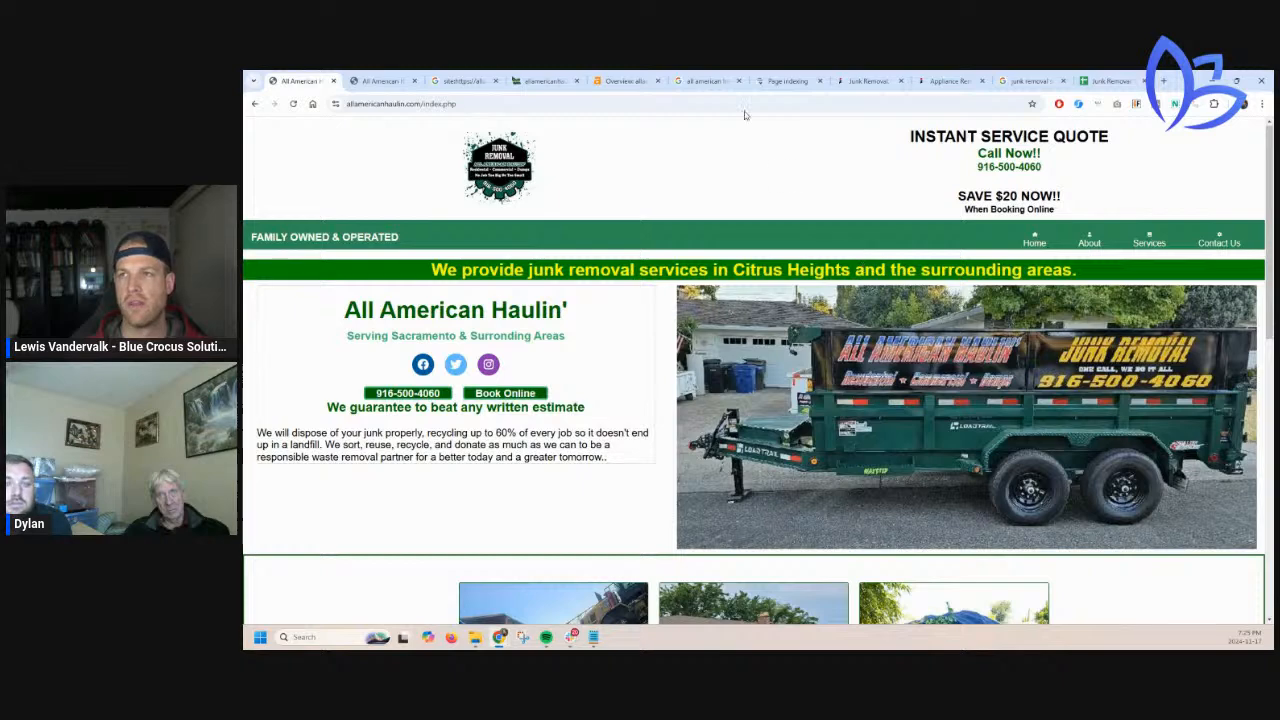
Return to the All American Haulin' Google reviews, sort them by Newest, read through them and close the reviews
click(678, 80)
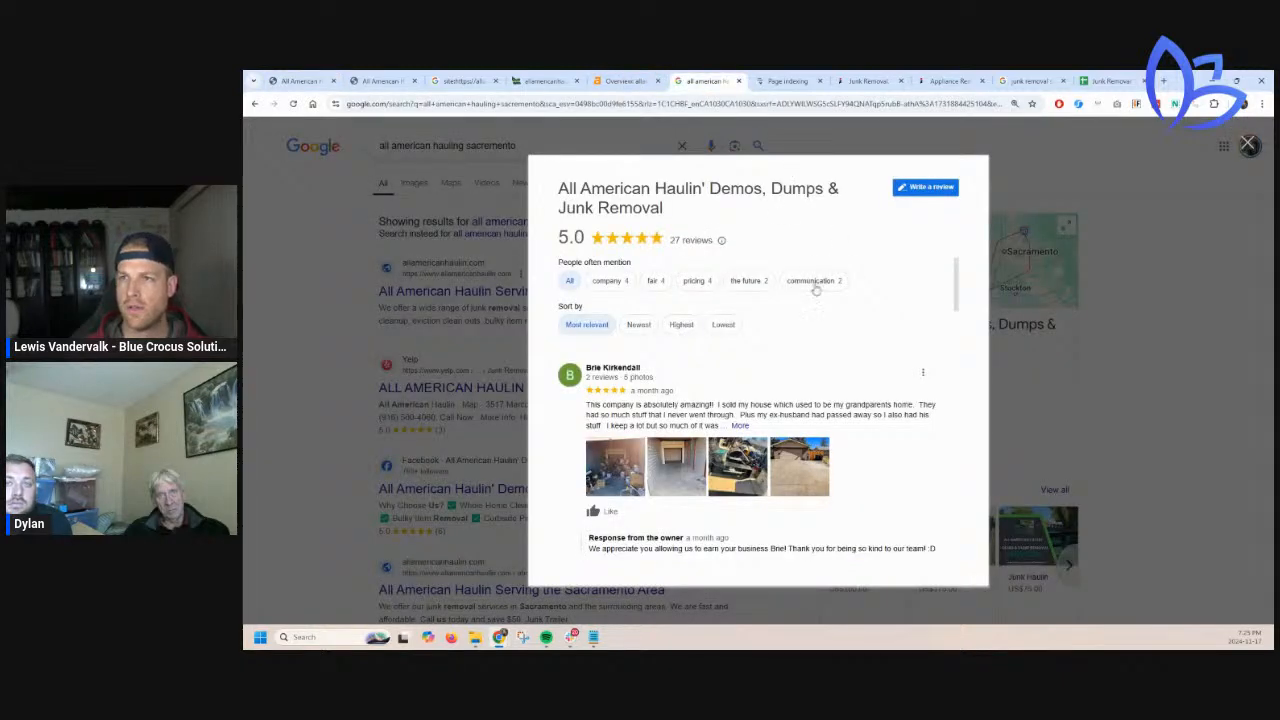
scroll(740, 360, down, 3)
scroll(662, 404, up, 5)
click(638, 312)
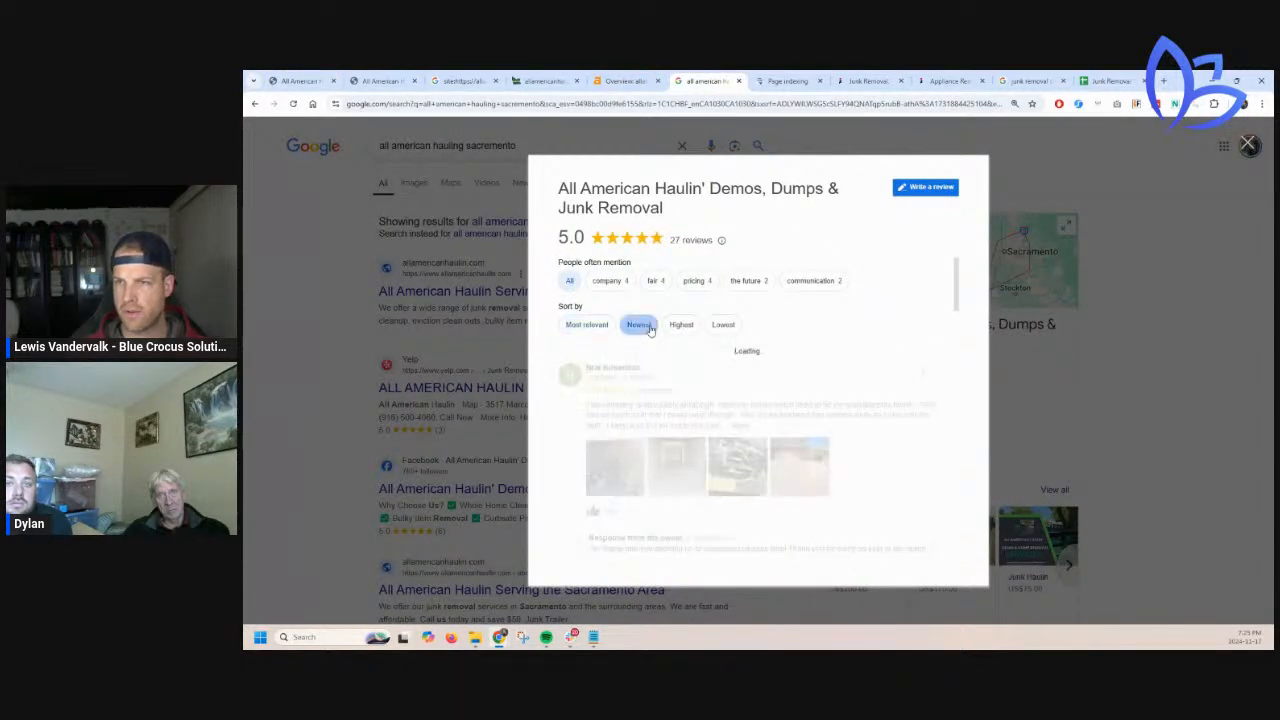
scroll(620, 382, down, 5)
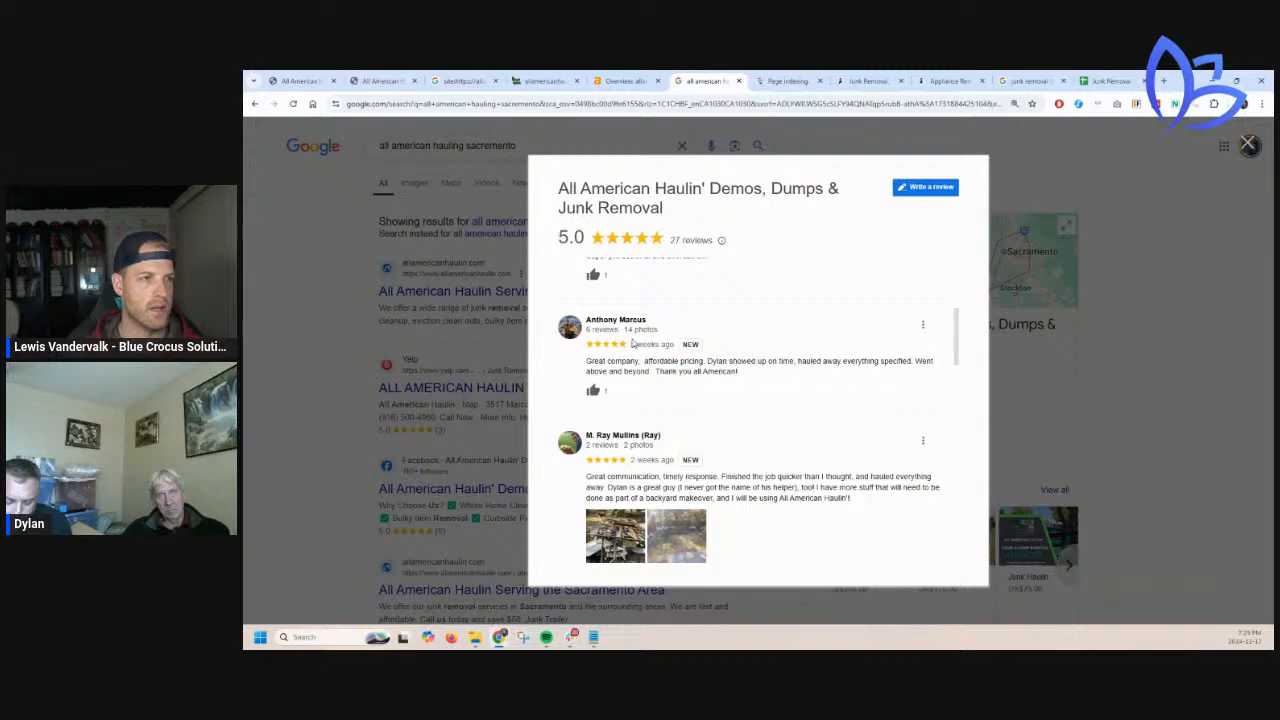
click(1156, 224)
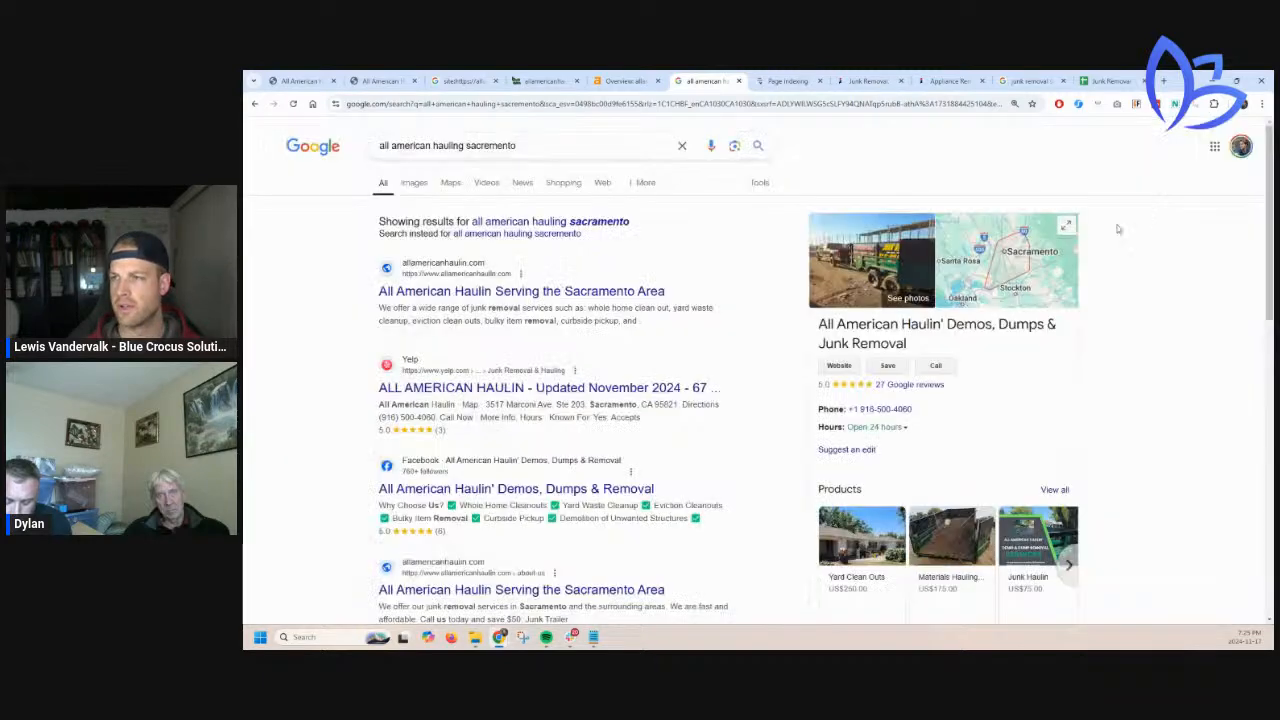
View the Yard Clean Outs product details in the Google business profile, then close them
scroll(1002, 285, down, 2)
scroll(1002, 285, down, 2)
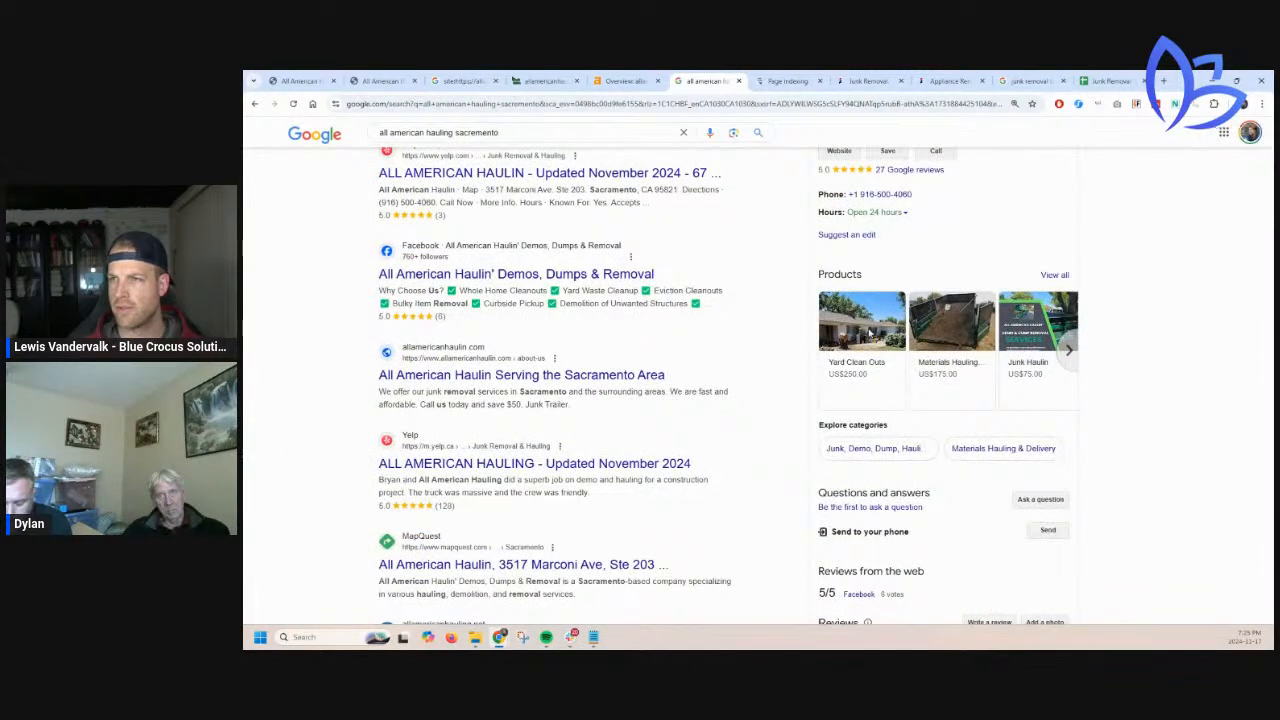
click(869, 333)
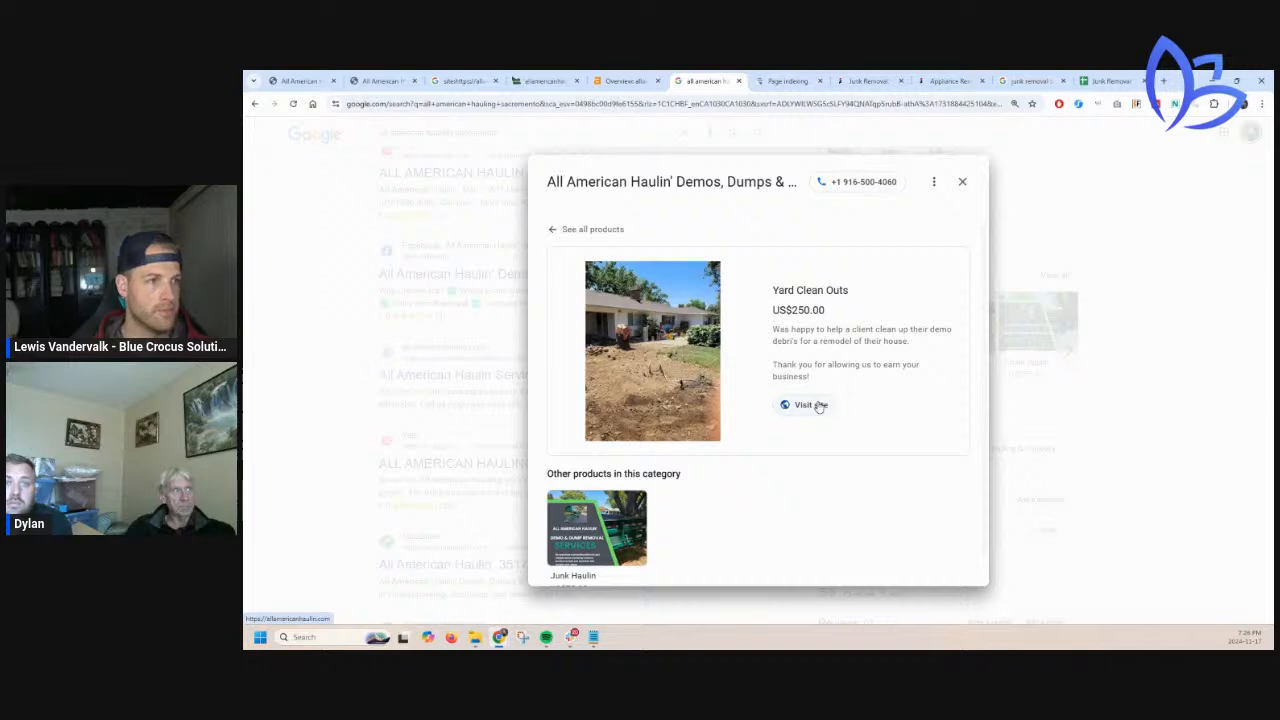
click(962, 181)
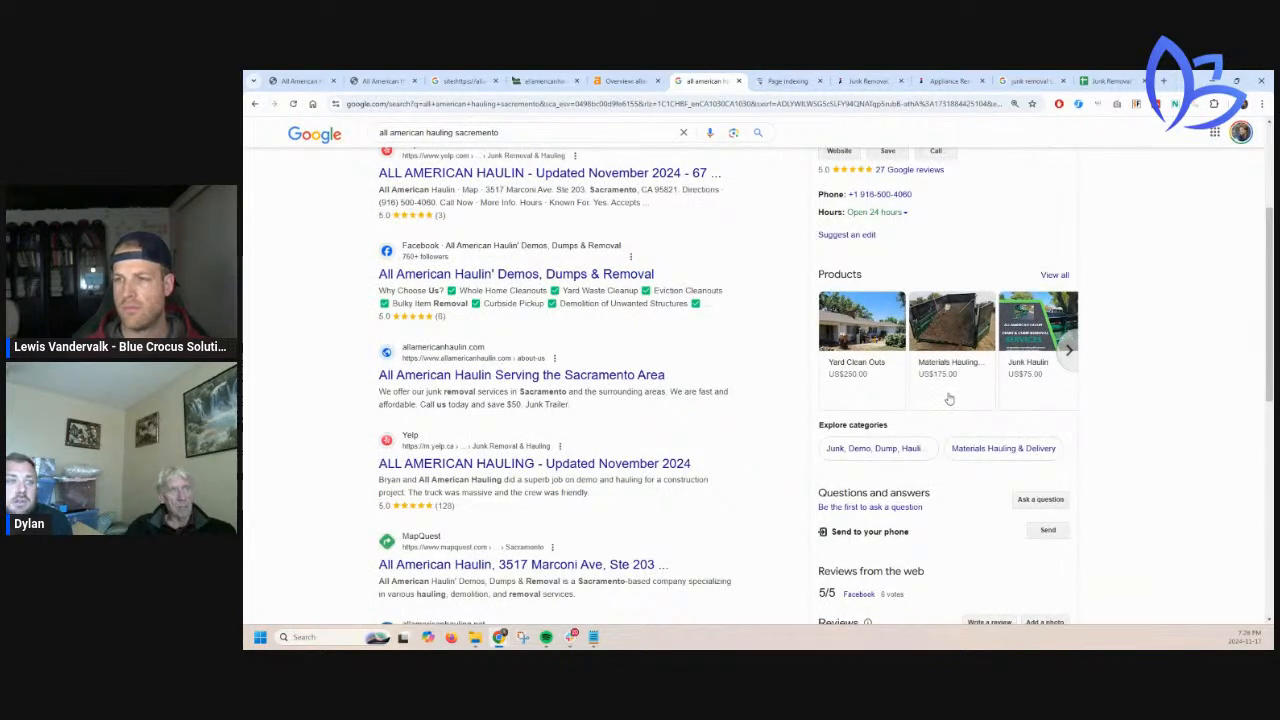
Find the "From All American Haulin' Demos, Dumps & Junk Removal" description in the business profile and highlight its full text
scroll(949, 399, down, 3)
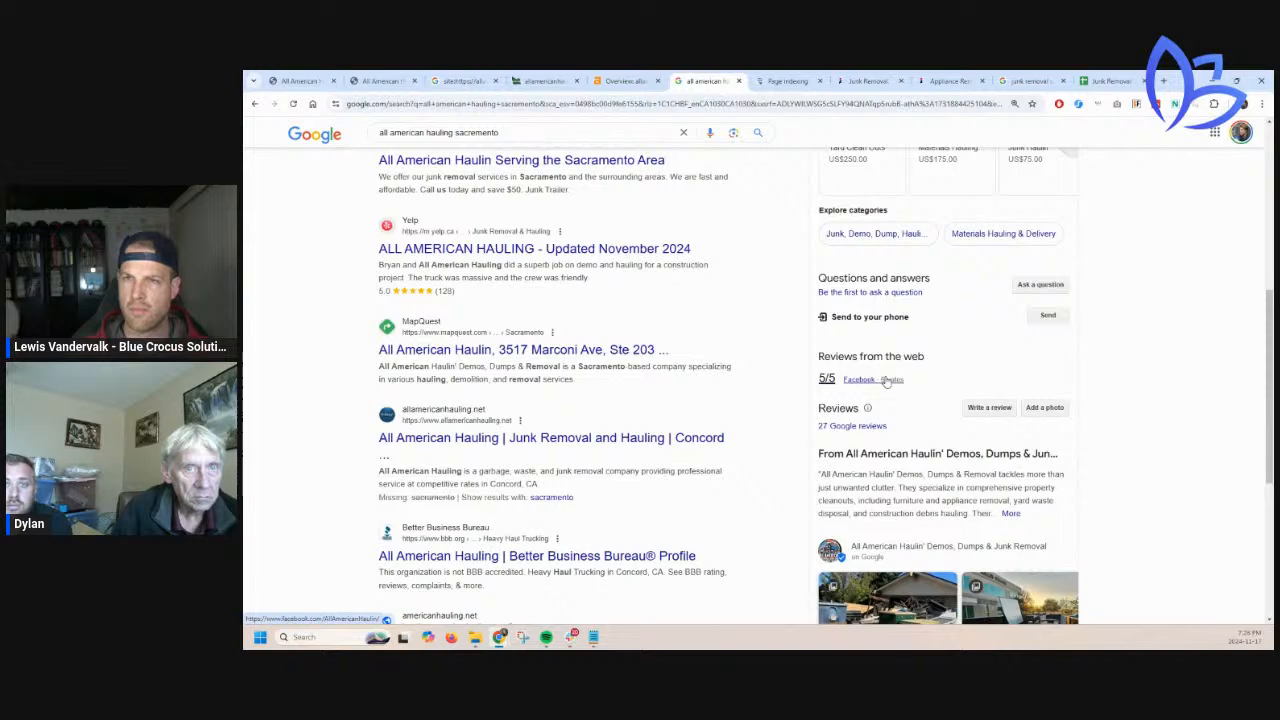
scroll(900, 382, down, 2)
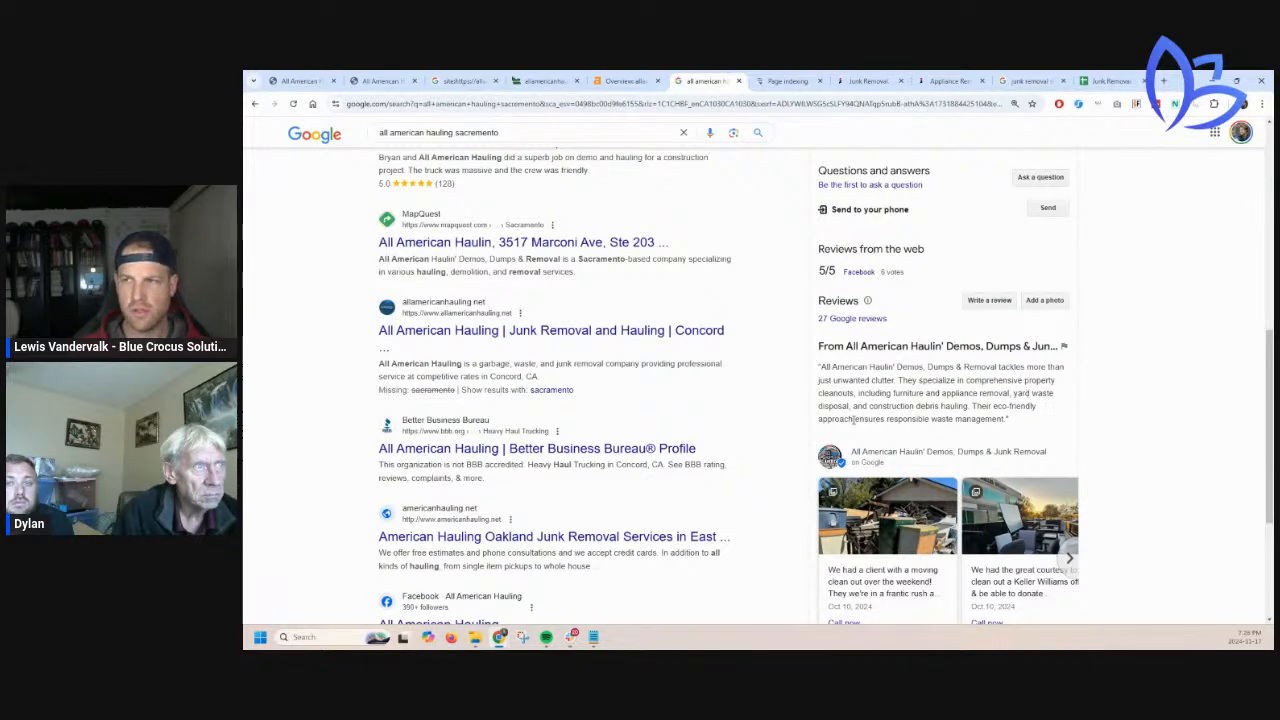
drag(1004, 418, 824, 366)
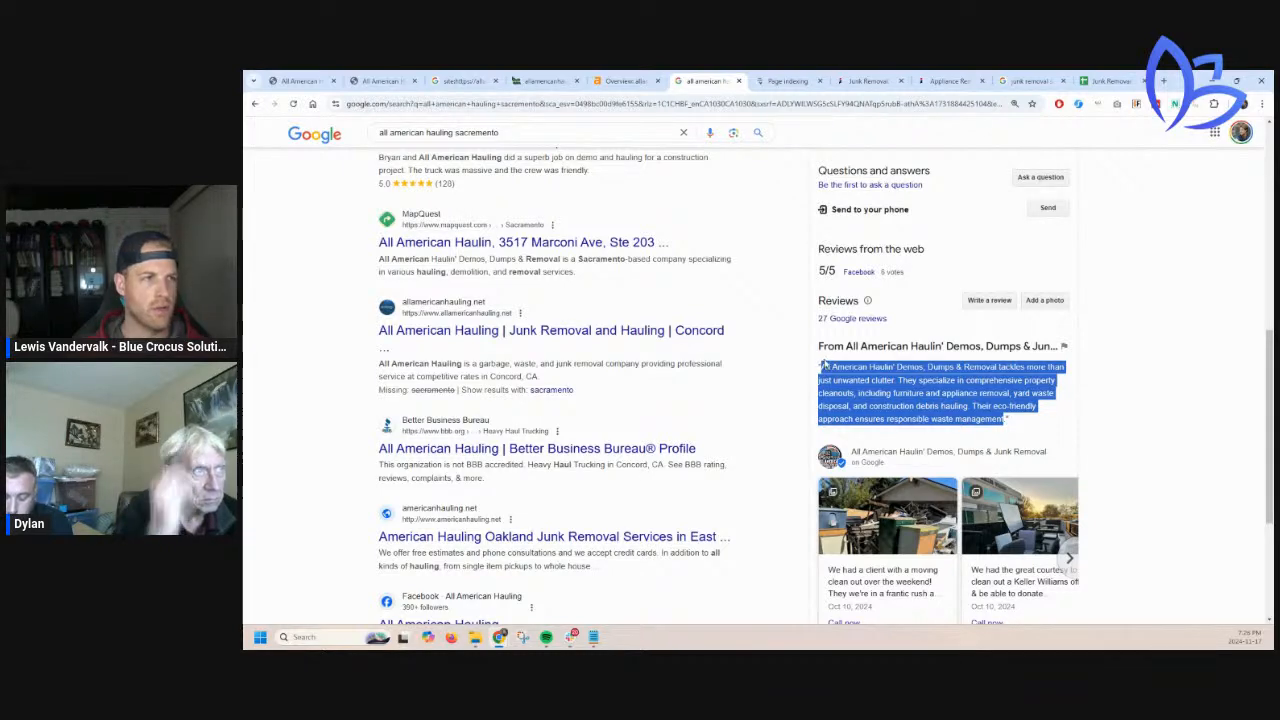
Browse the business profile's Google posts through the older updates and back, checking their dates and content
scroll(823, 365, down, 3)
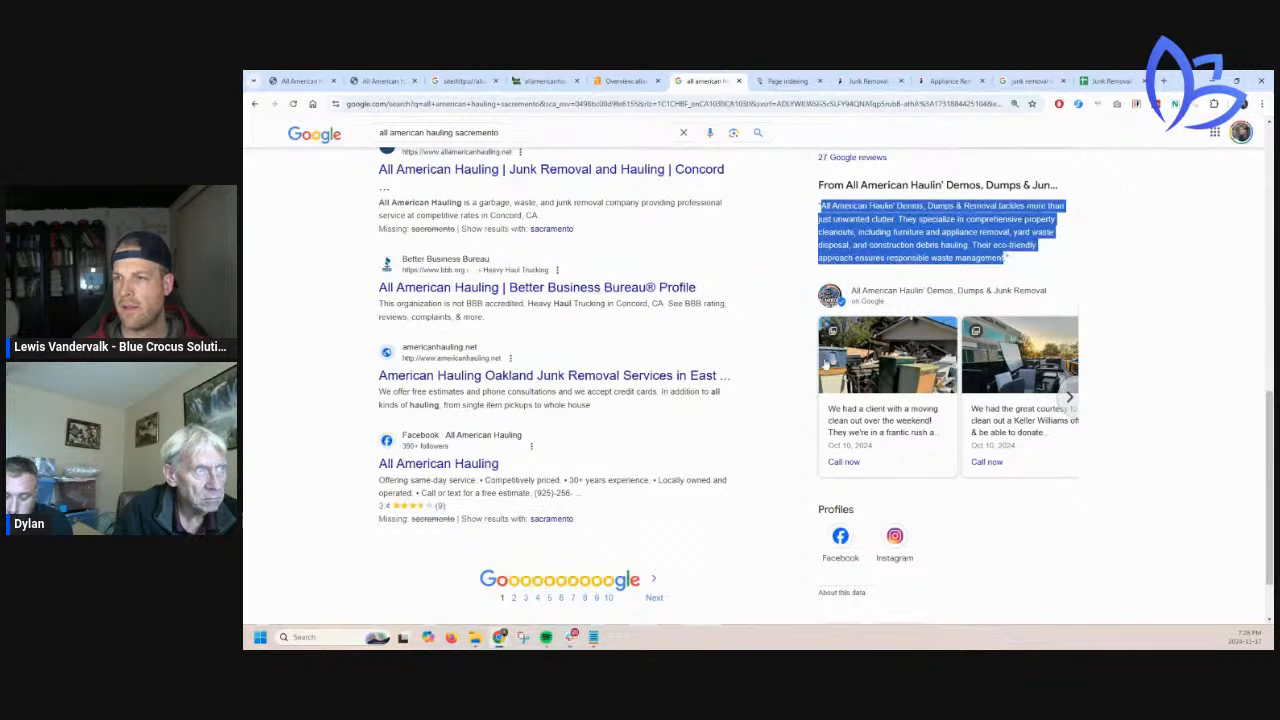
click(1070, 396)
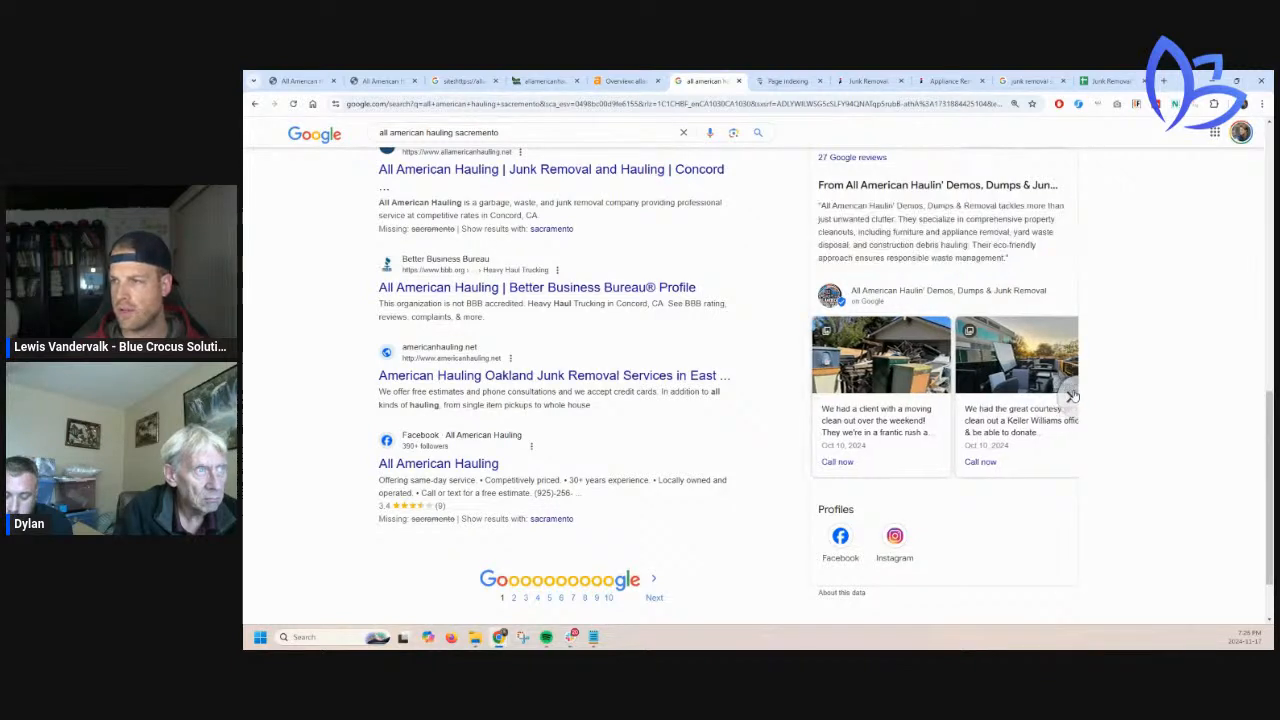
click(1070, 397)
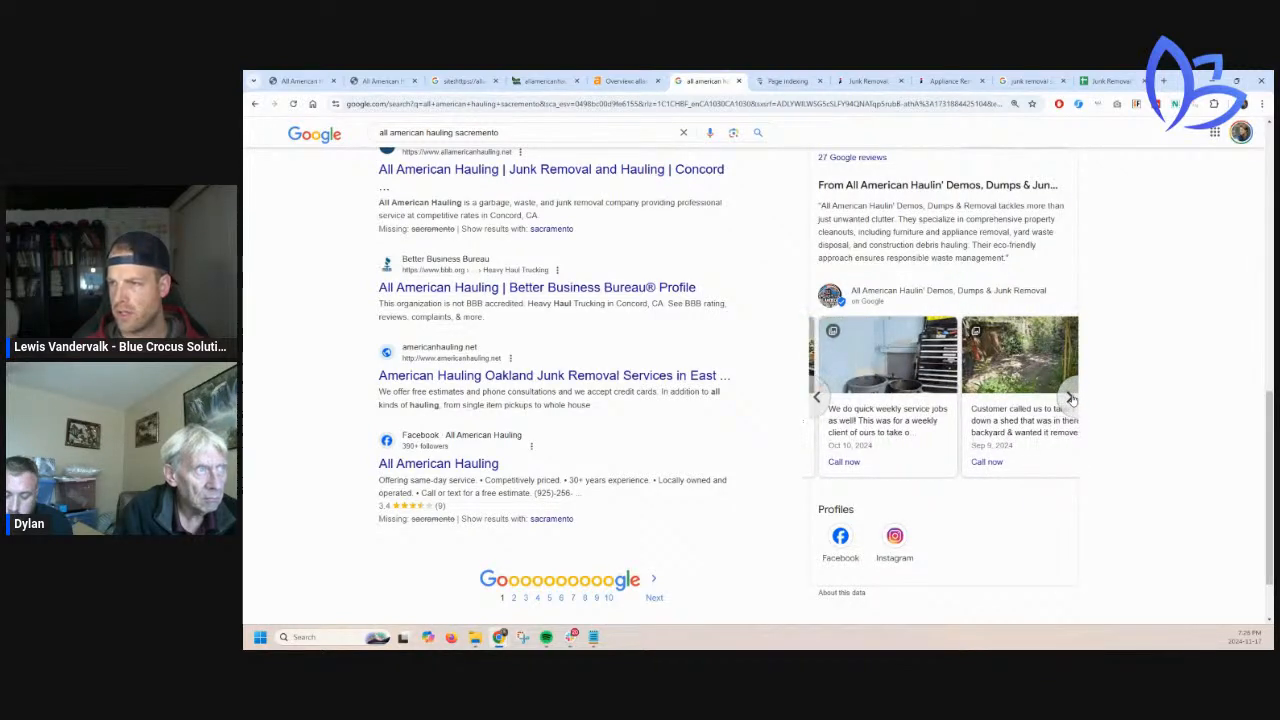
click(1070, 397)
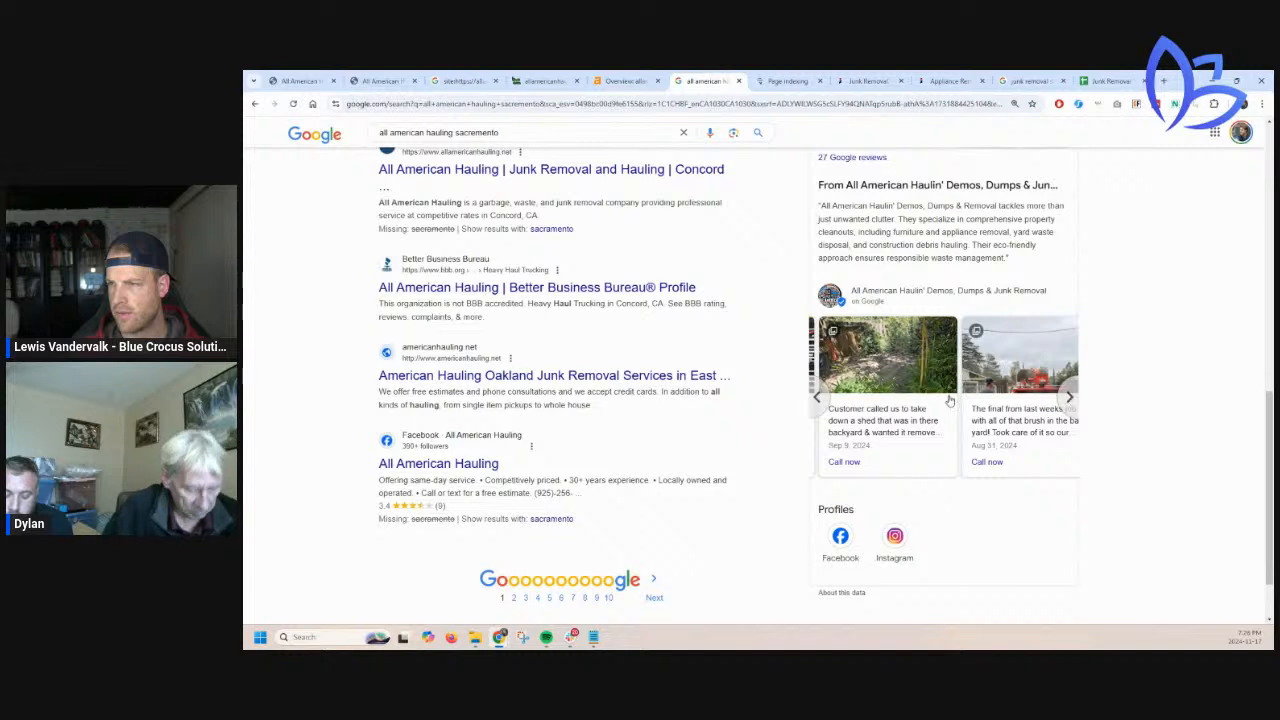
click(1068, 397)
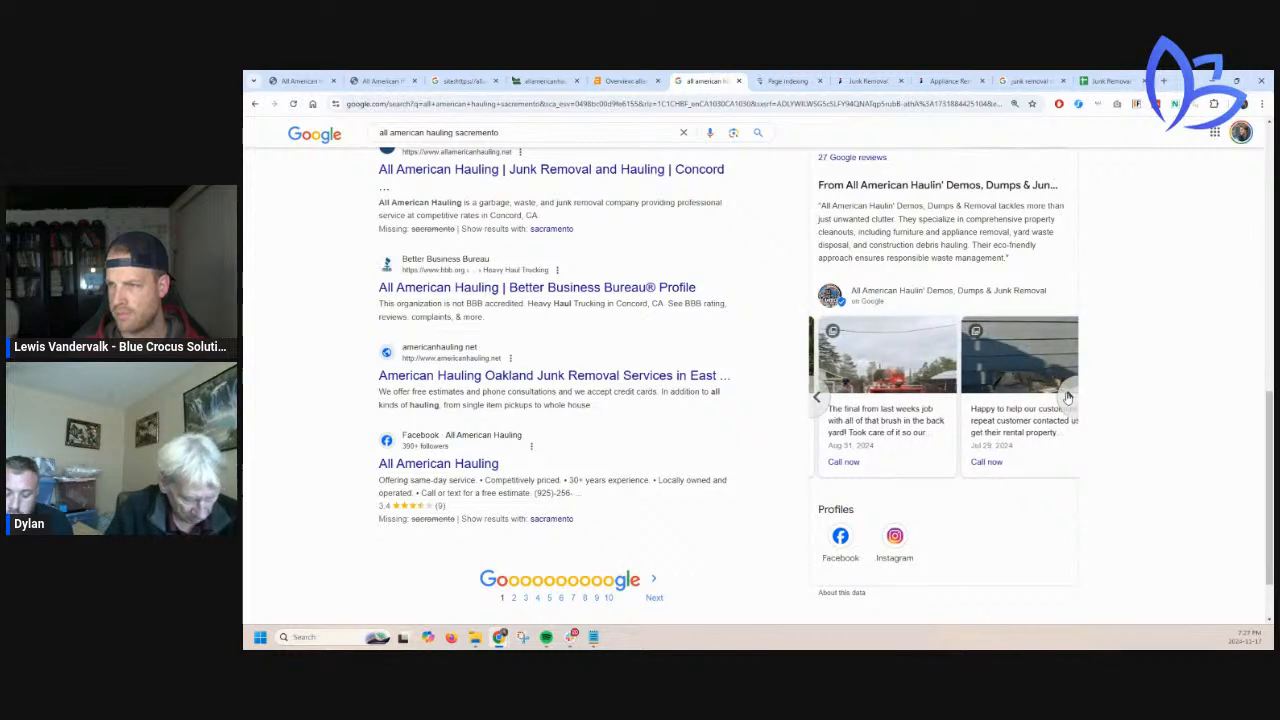
click(1068, 398)
click(822, 400)
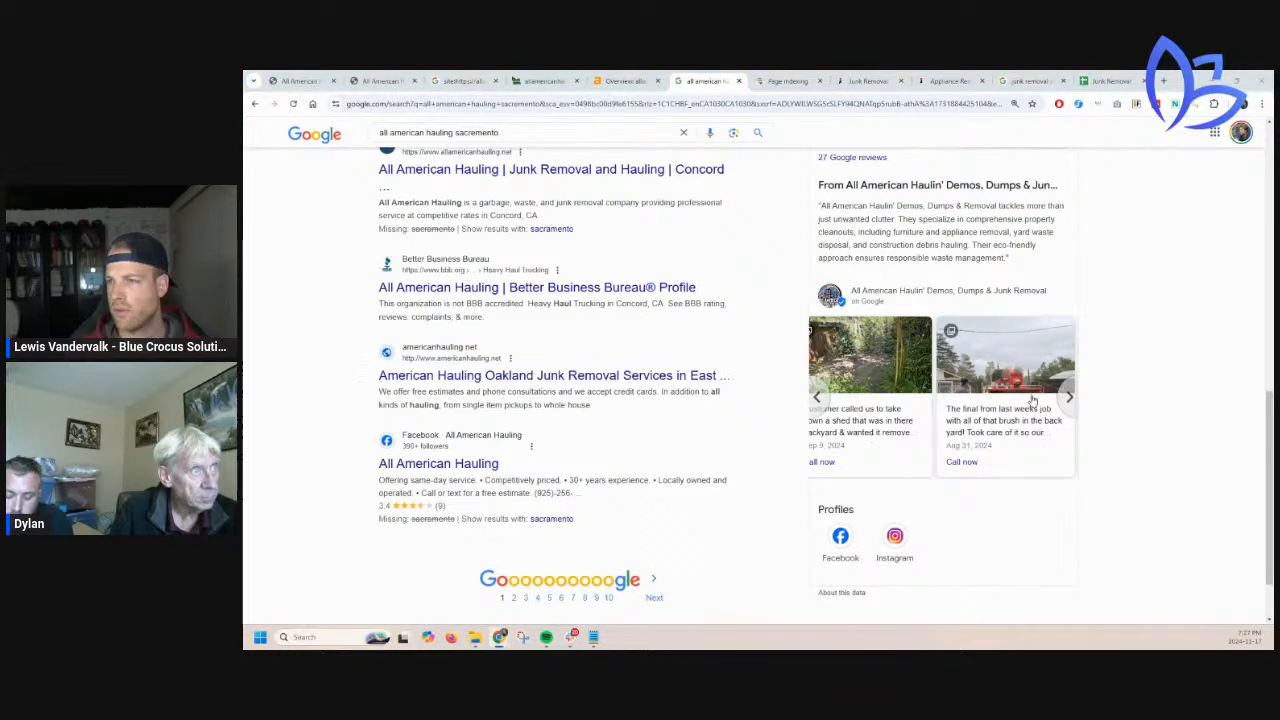
Go back to the start of the Google results and switch to the All American Haulin' website homepage
scroll(1095, 410, up, 2)
scroll(1095, 410, up, 8)
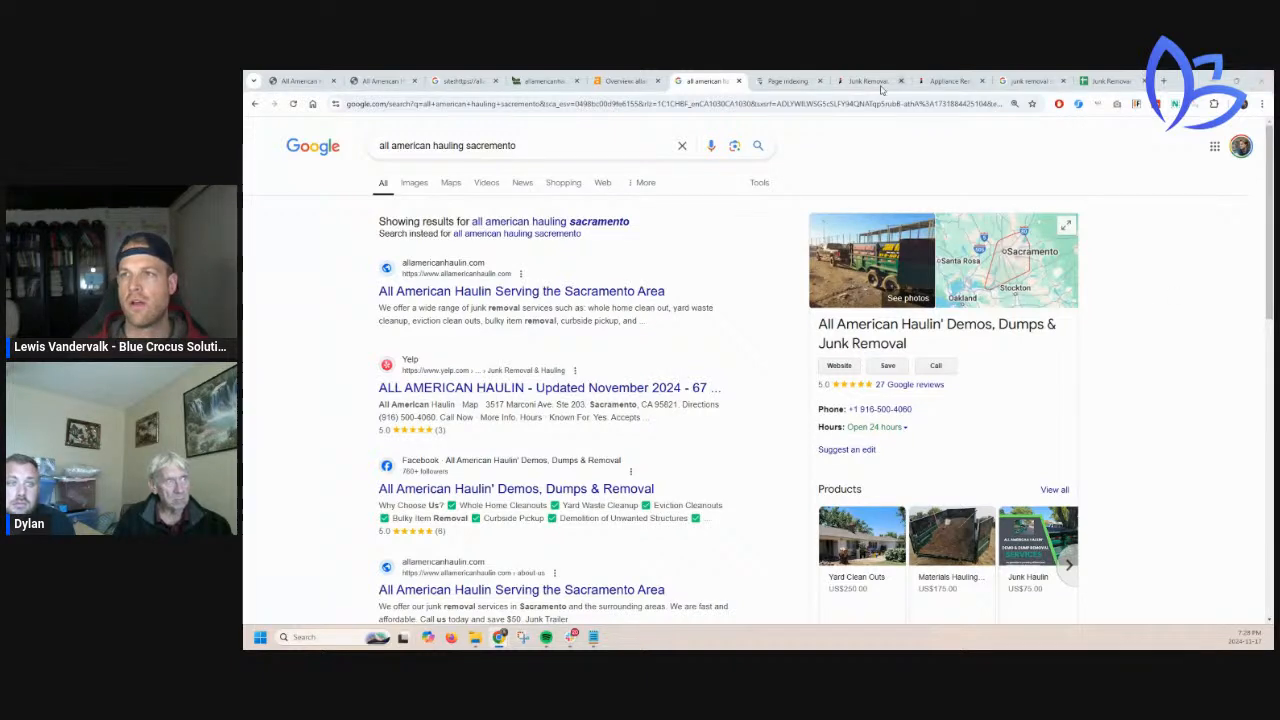
mouse_move(320, 80)
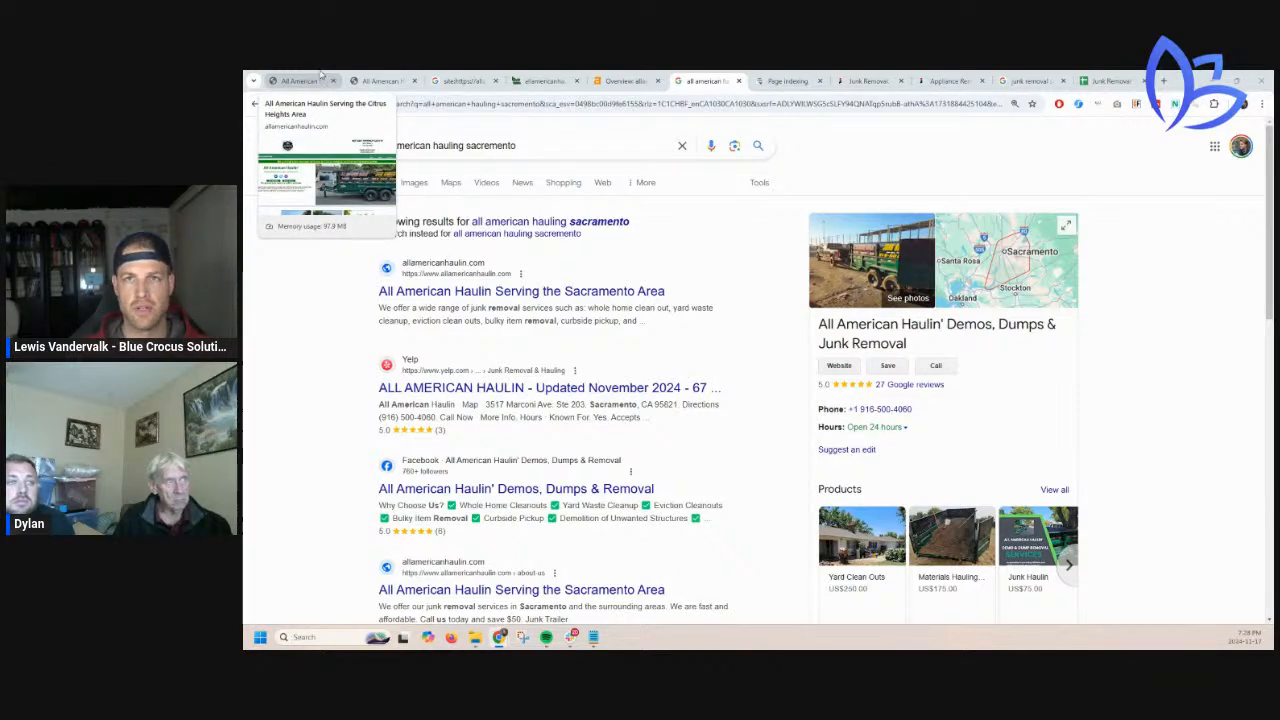
click(322, 81)
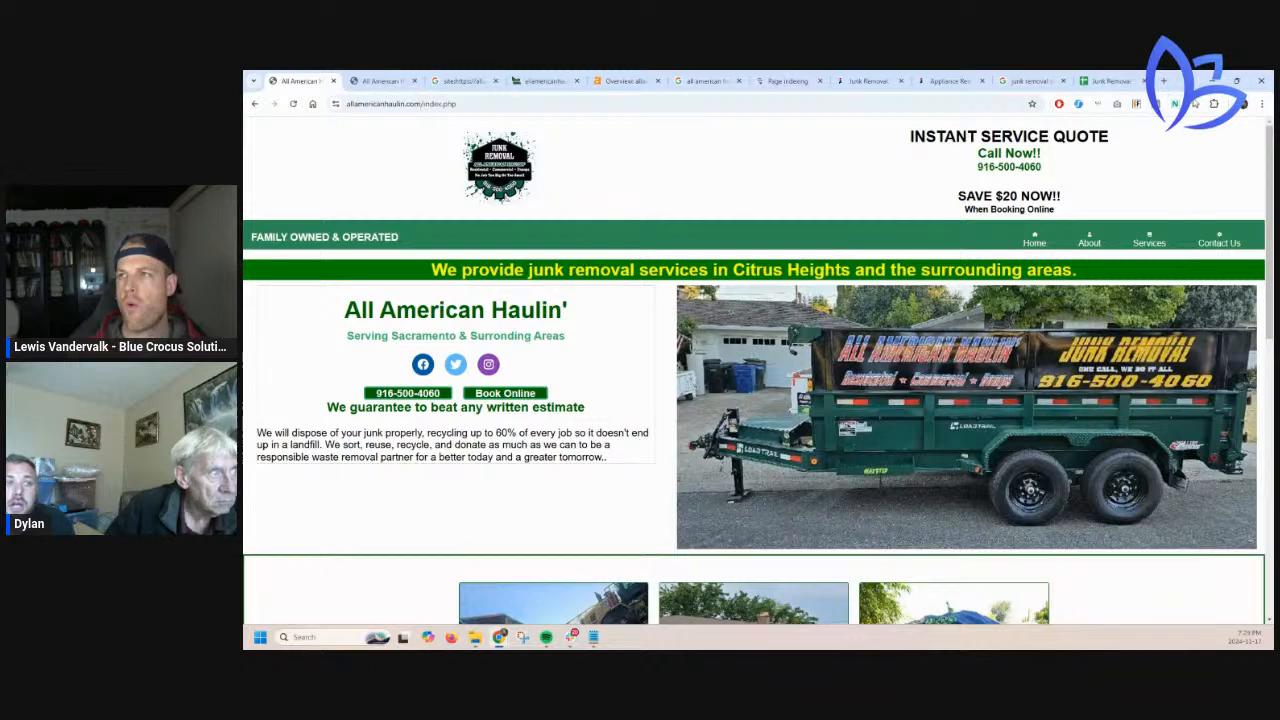
Search Google for "orangevale helping hands" in a new browser tab
click(1160, 80)
text(ora)
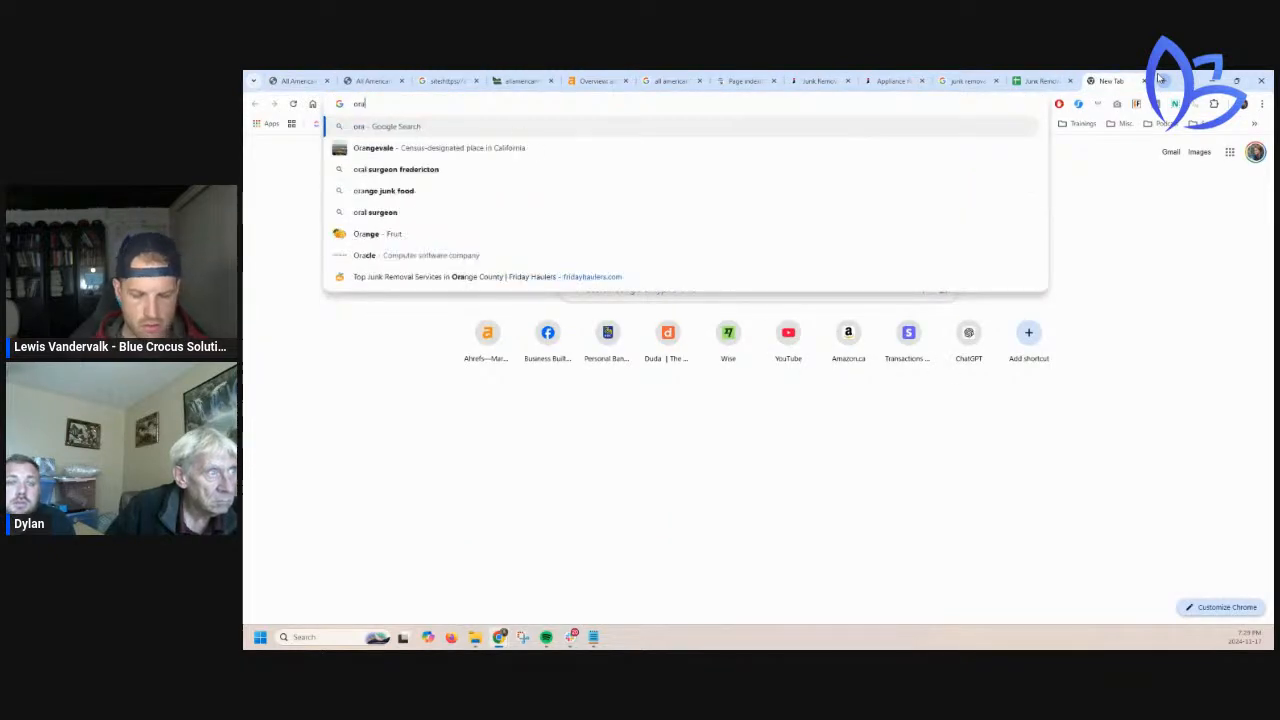
text(nge)
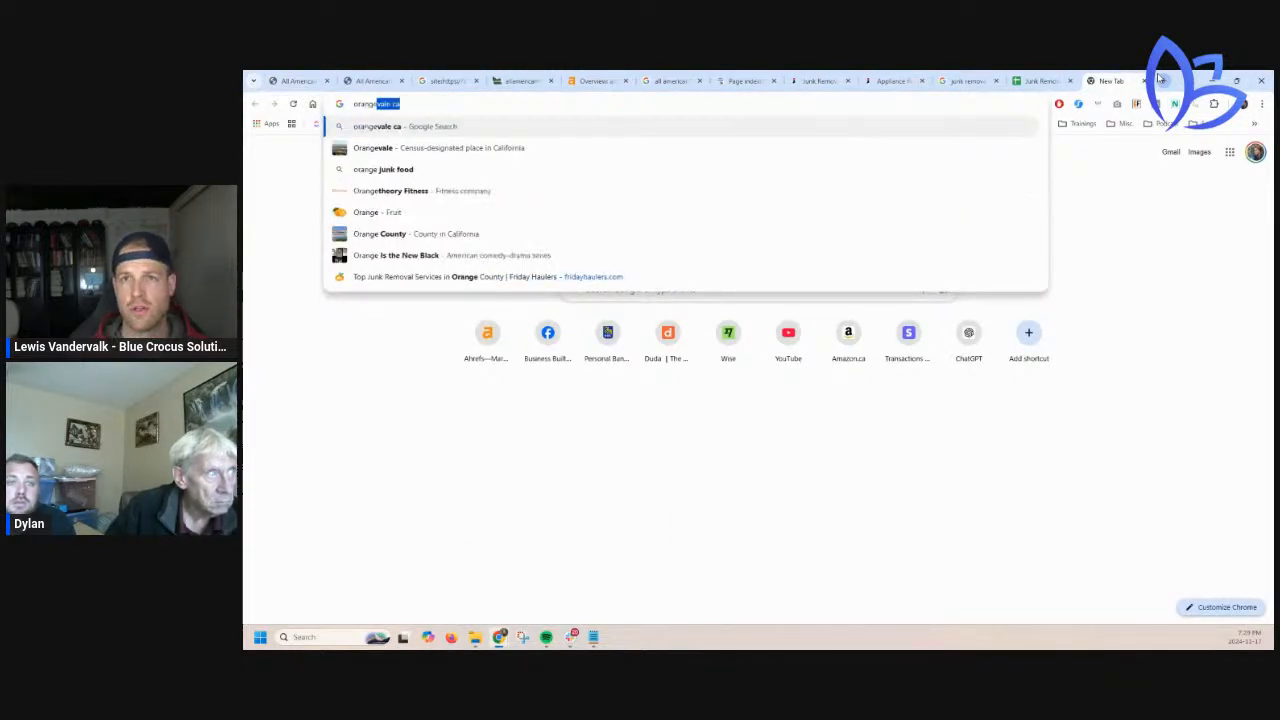
text(vale helping hands)
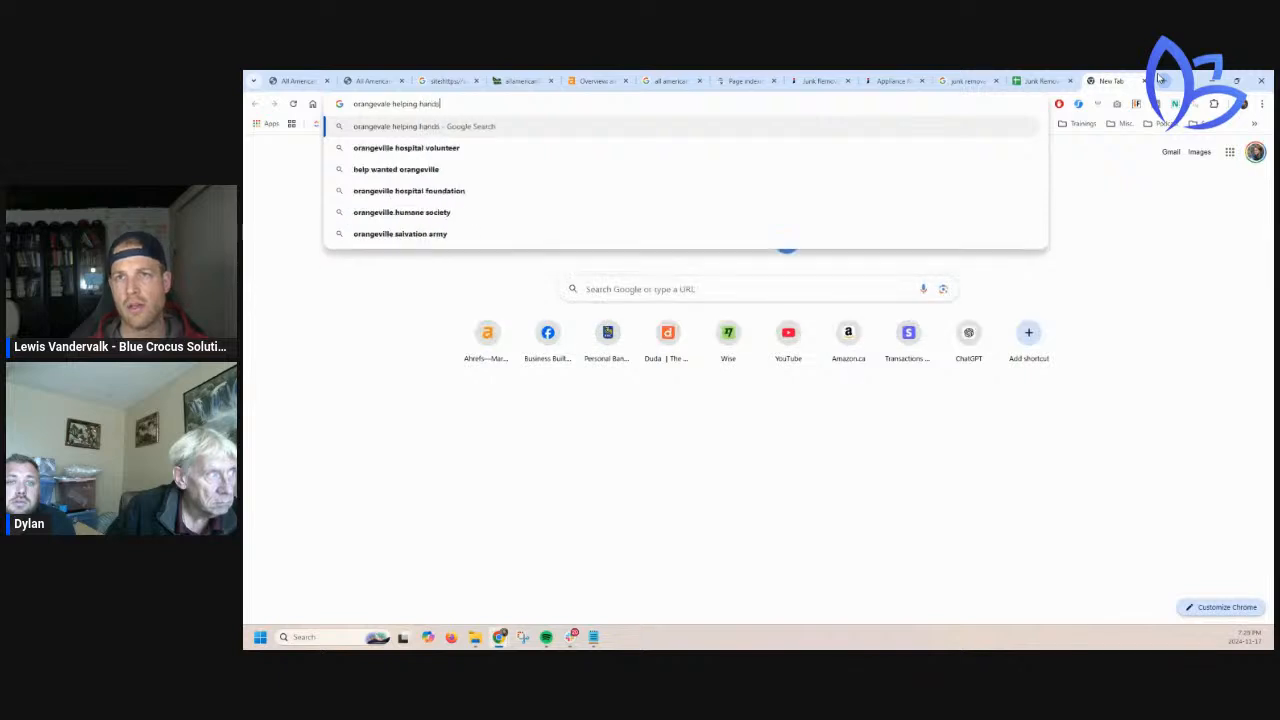
key(Return)
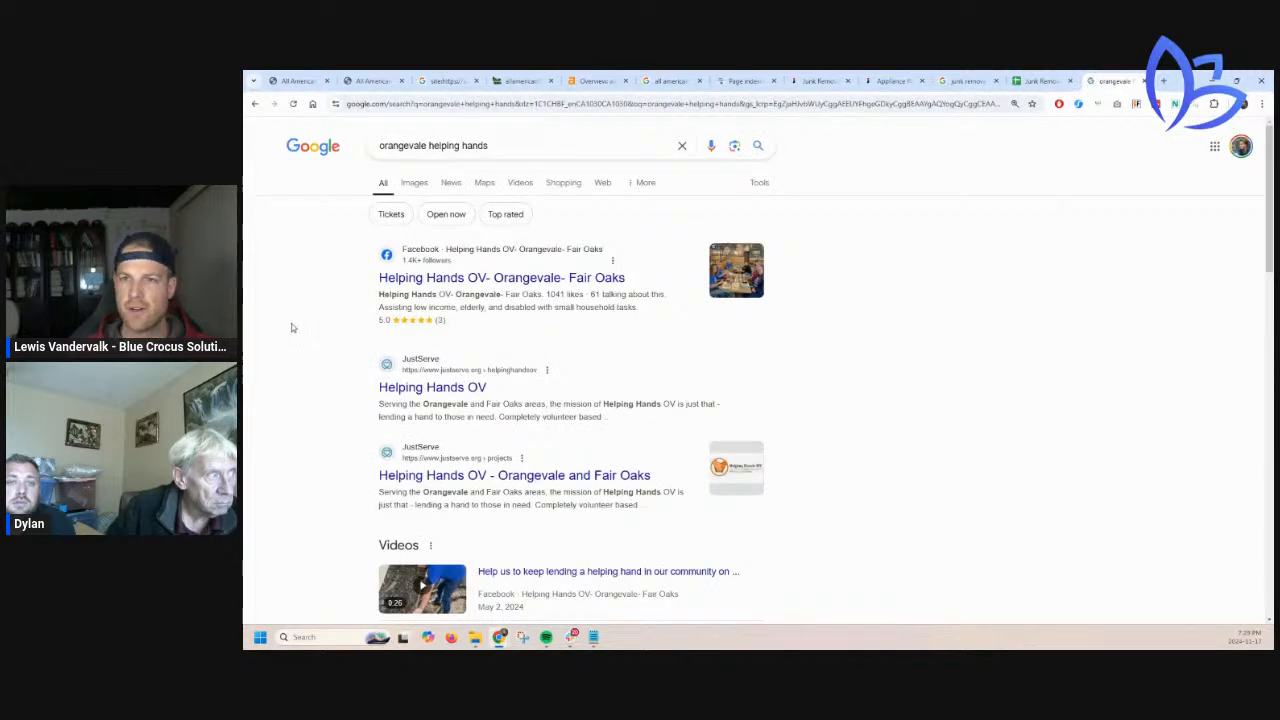
Open the JustServe result "Helping Hands OV - Orangevale and Fair Oaks" in a separate tab and read the project page down to its footer
scroll(300, 330, down, 2)
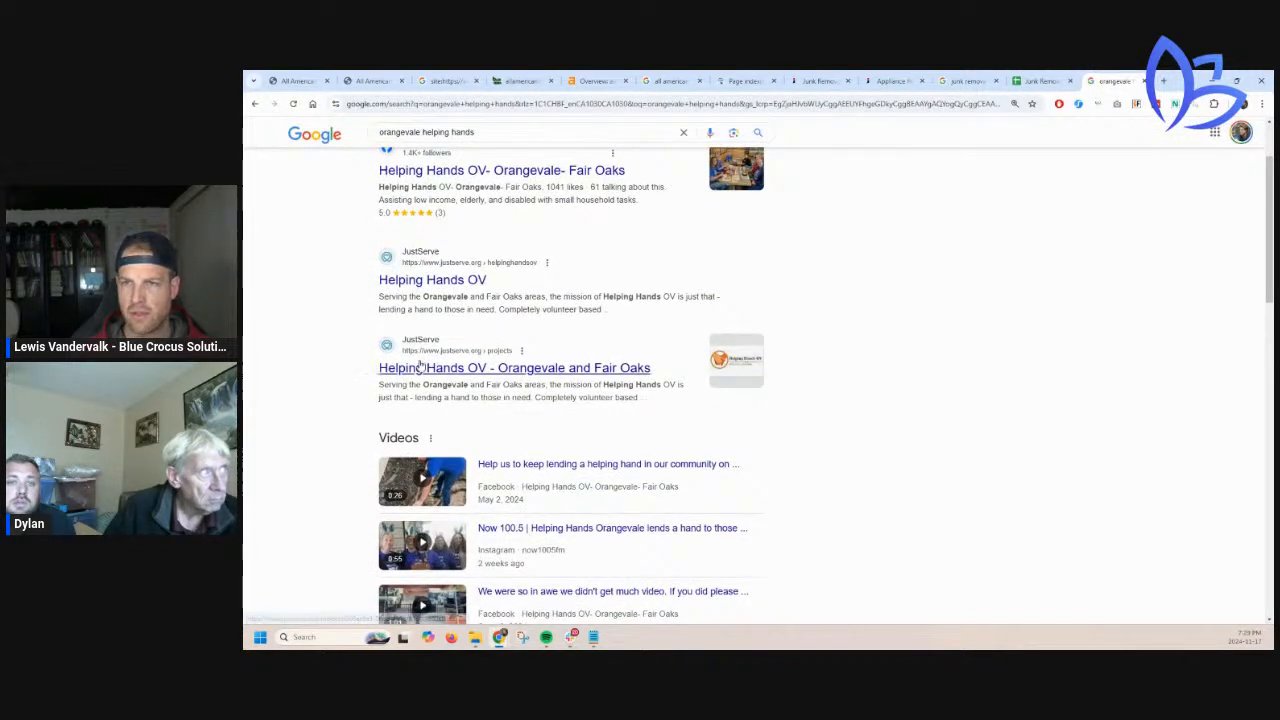
middle_click(433, 373)
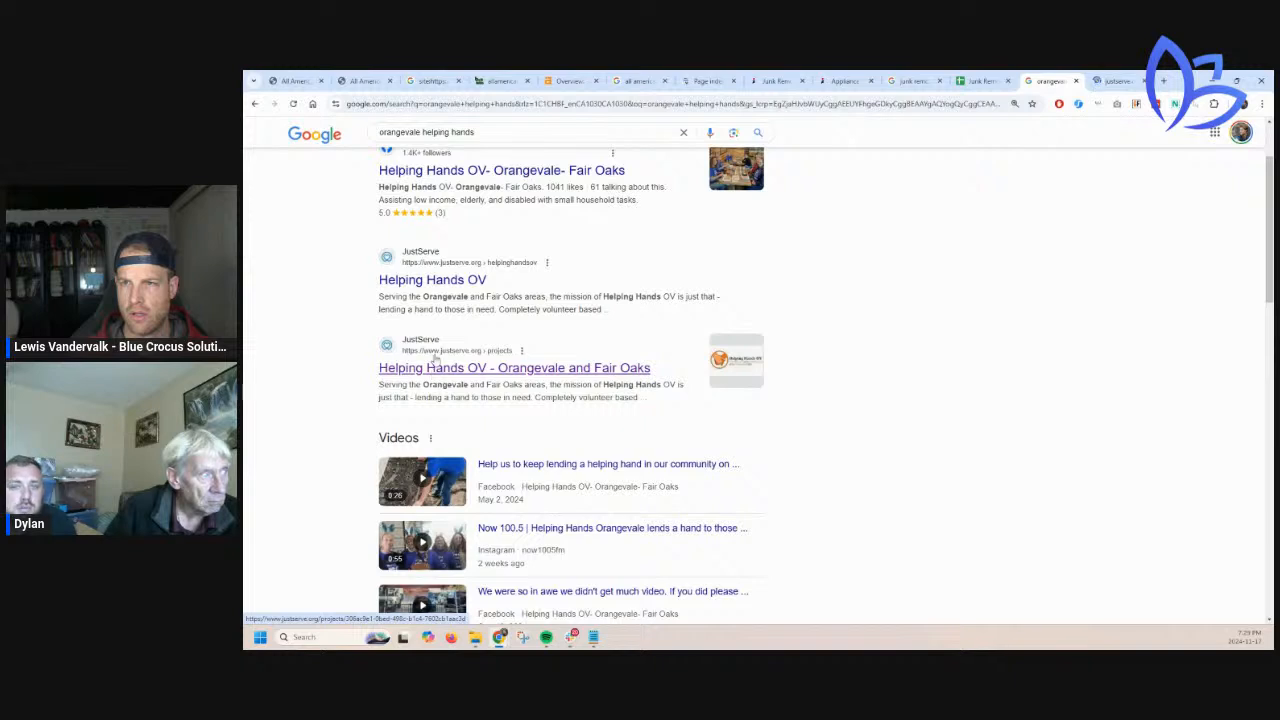
click(1135, 78)
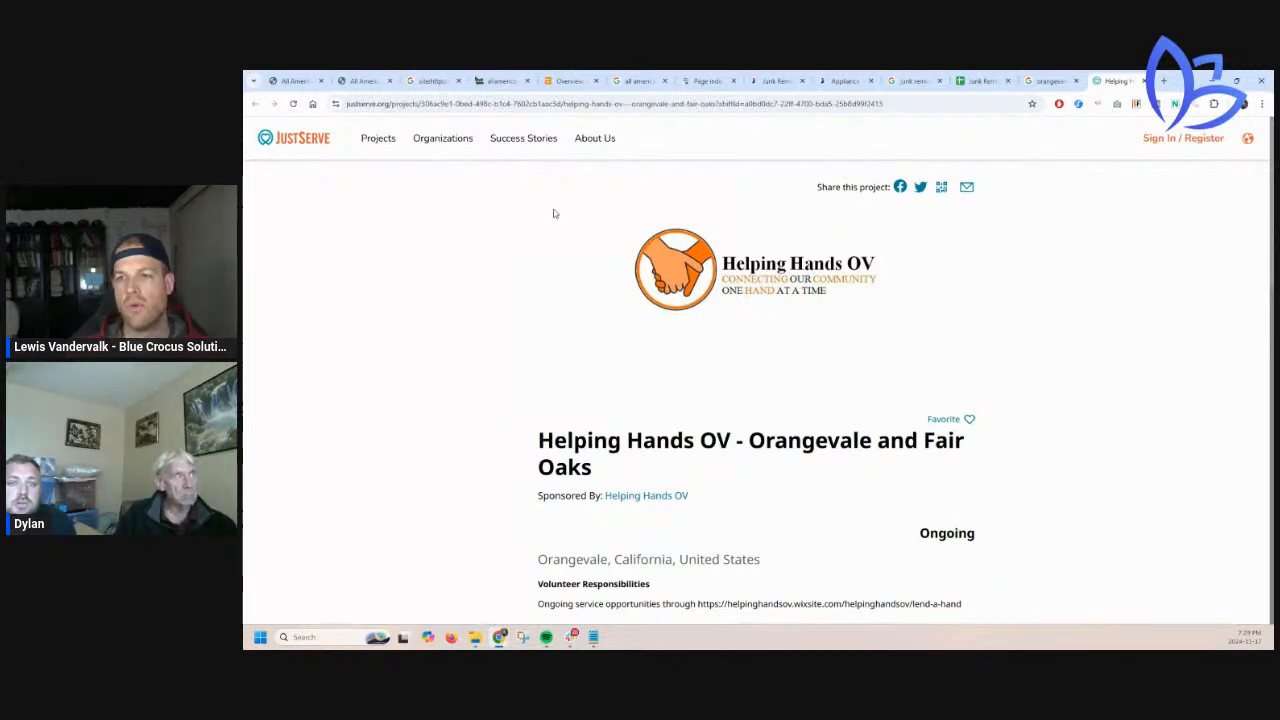
scroll(528, 251, down, 2)
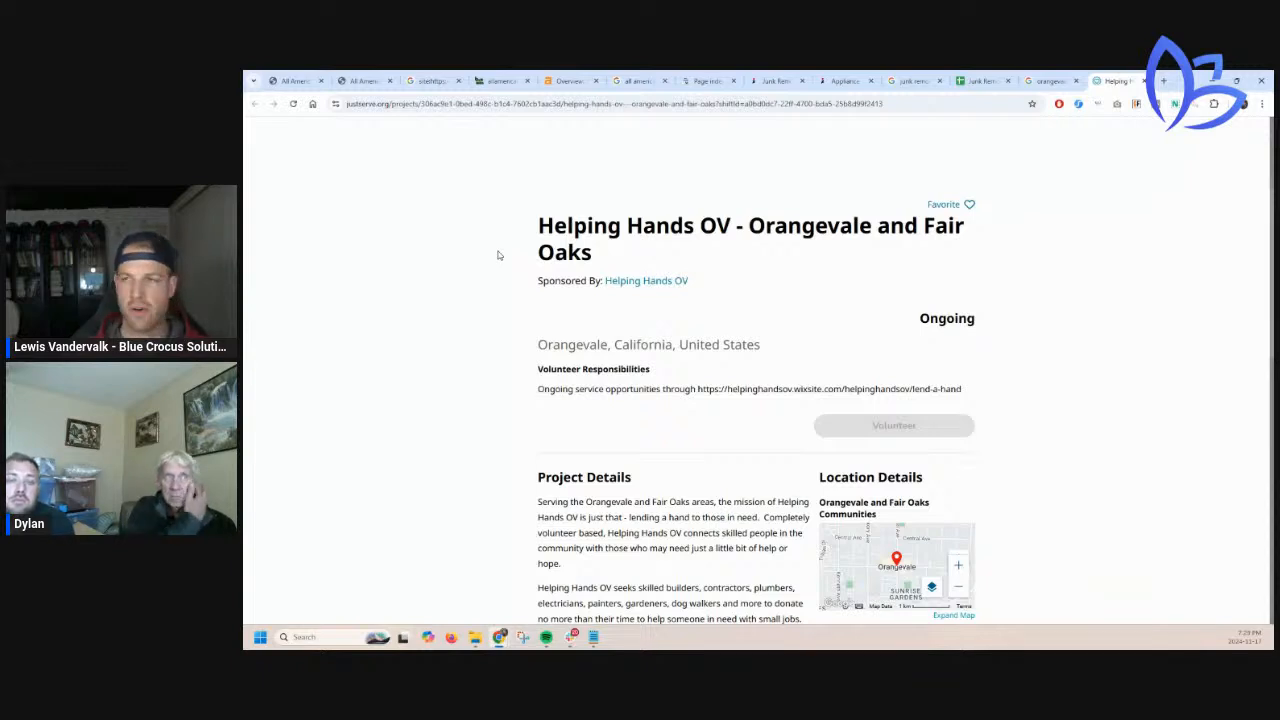
scroll(517, 229, down, 2)
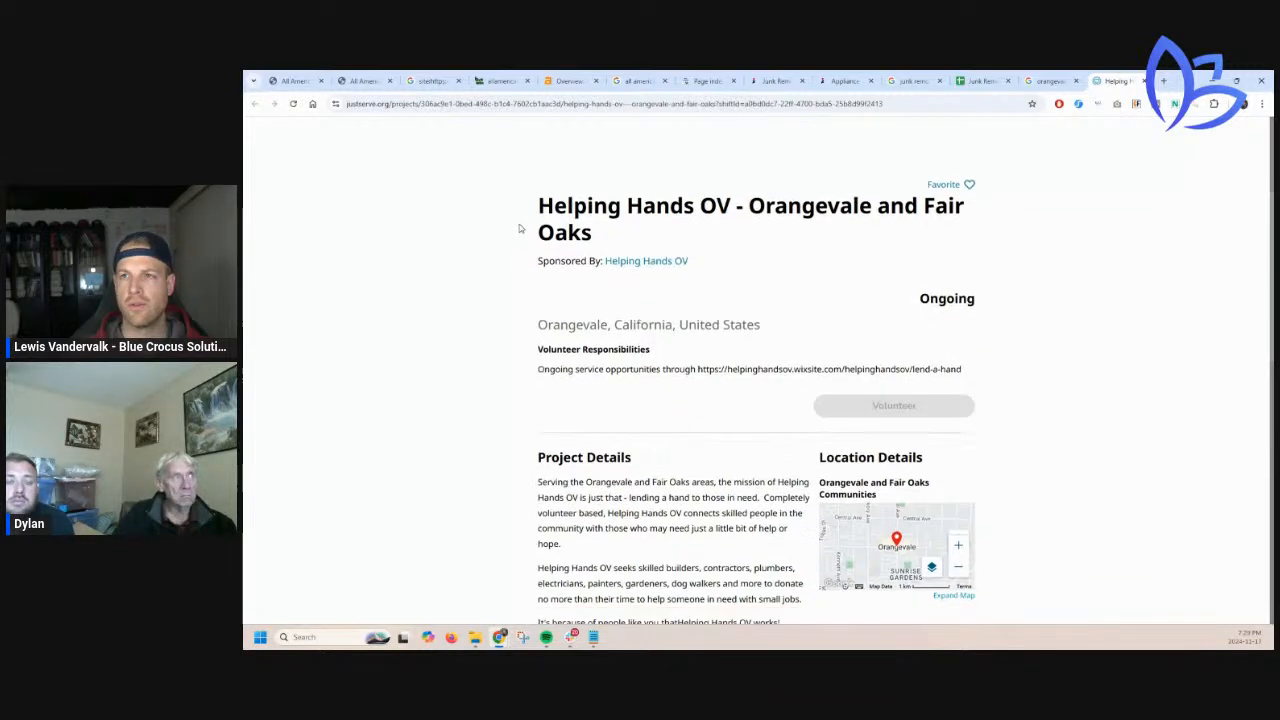
scroll(517, 224, down, 3)
scroll(554, 229, up, 8)
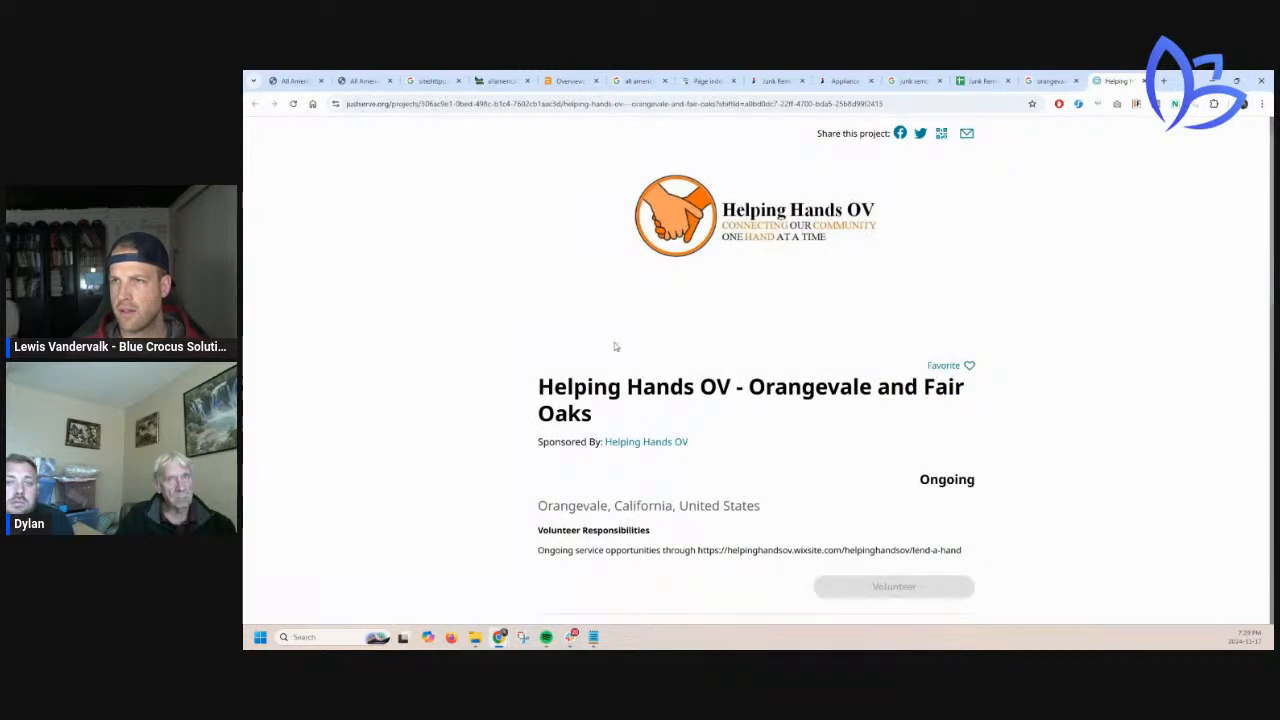
scroll(597, 362, down, 2)
scroll(601, 354, down, 8)
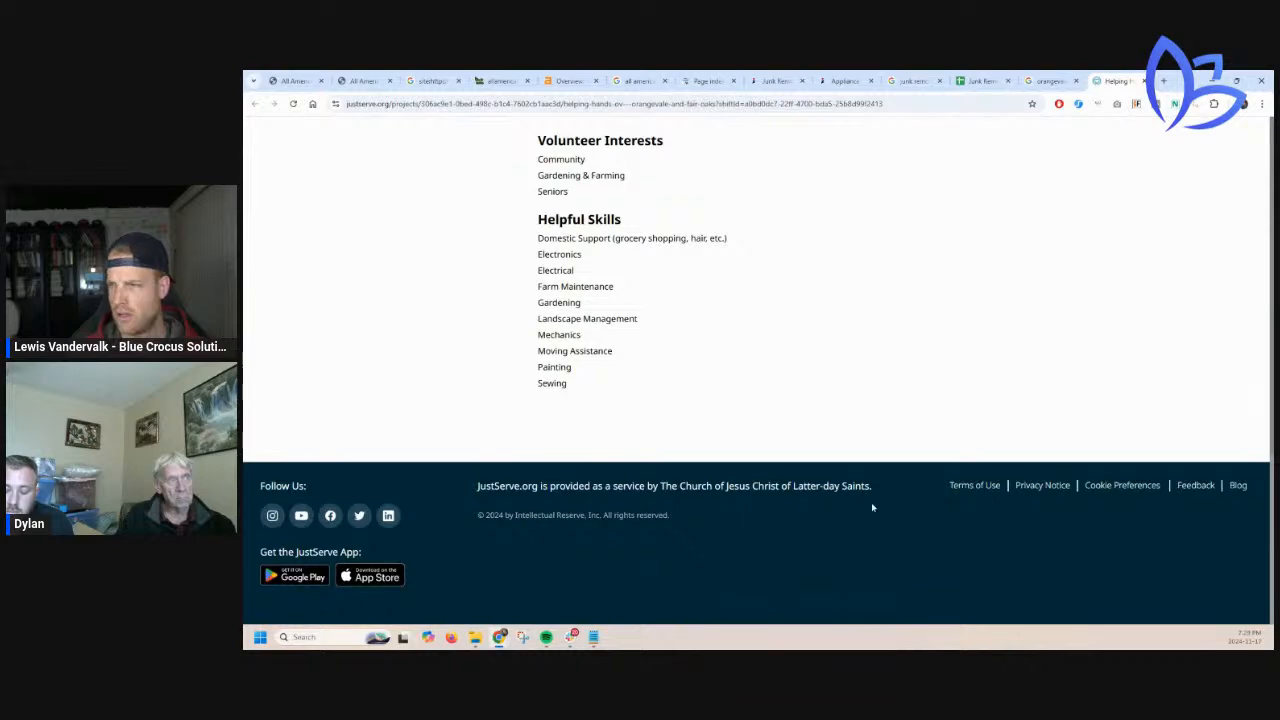
scroll(744, 390, up, 10)
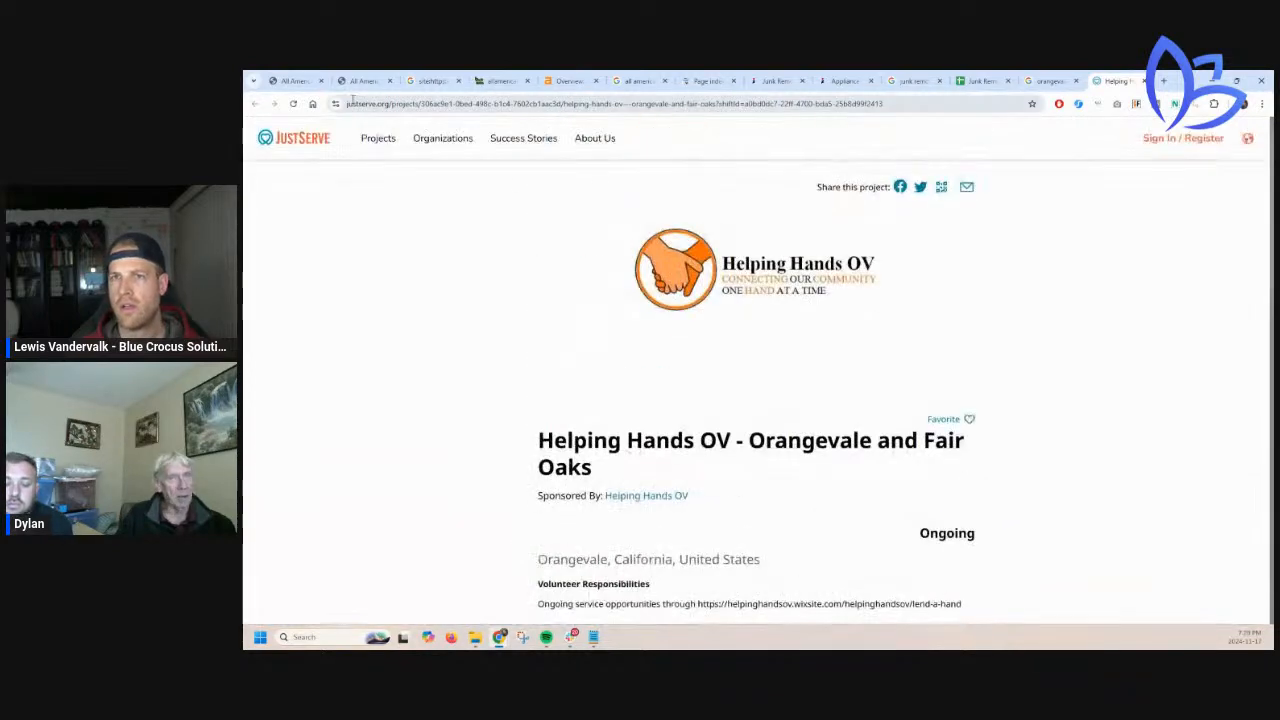
Check the JustServe homepage and return to the Helping Hands OV project page's title and volunteer details
click(290, 140)
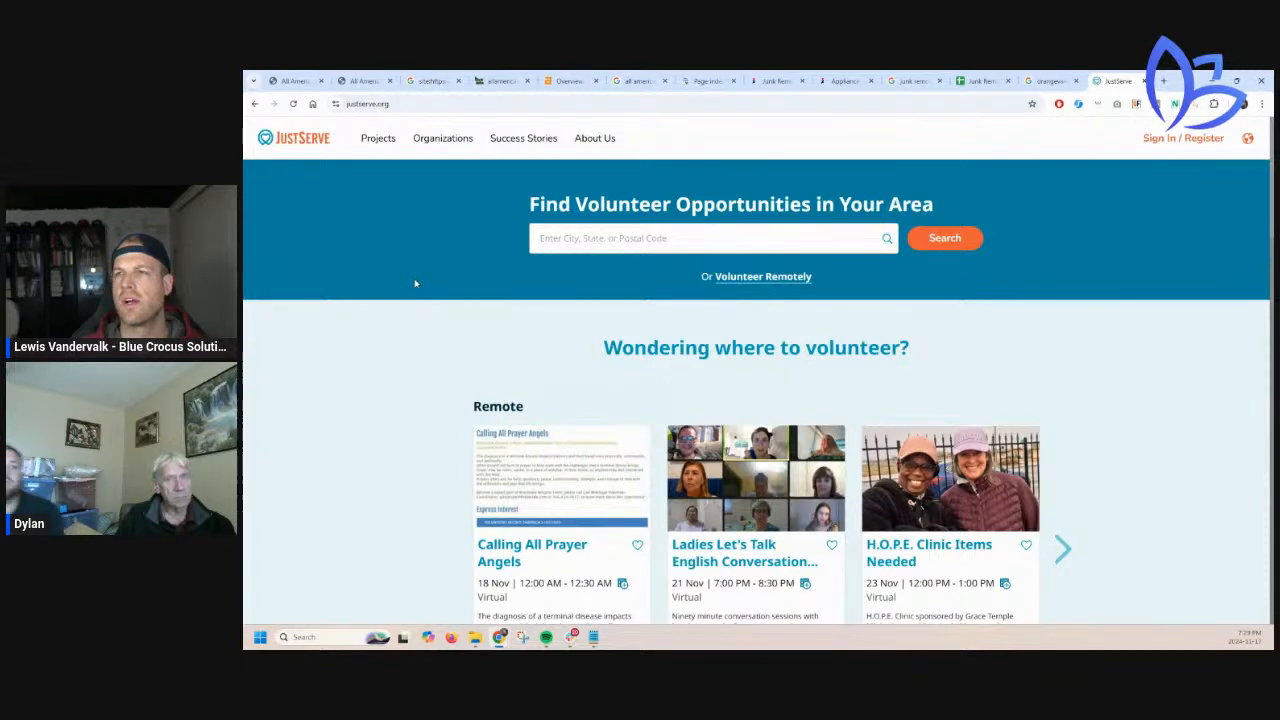
click(254, 104)
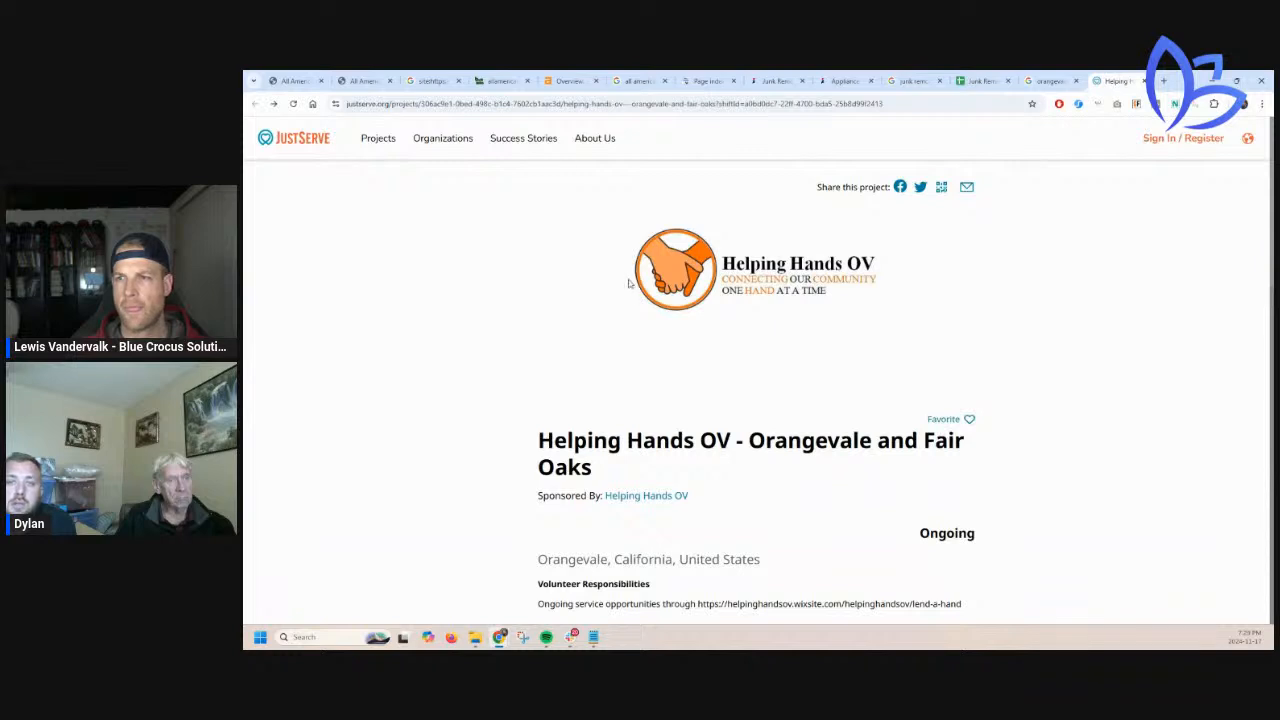
scroll(540, 350, down, 1)
scroll(529, 372, down, 1)
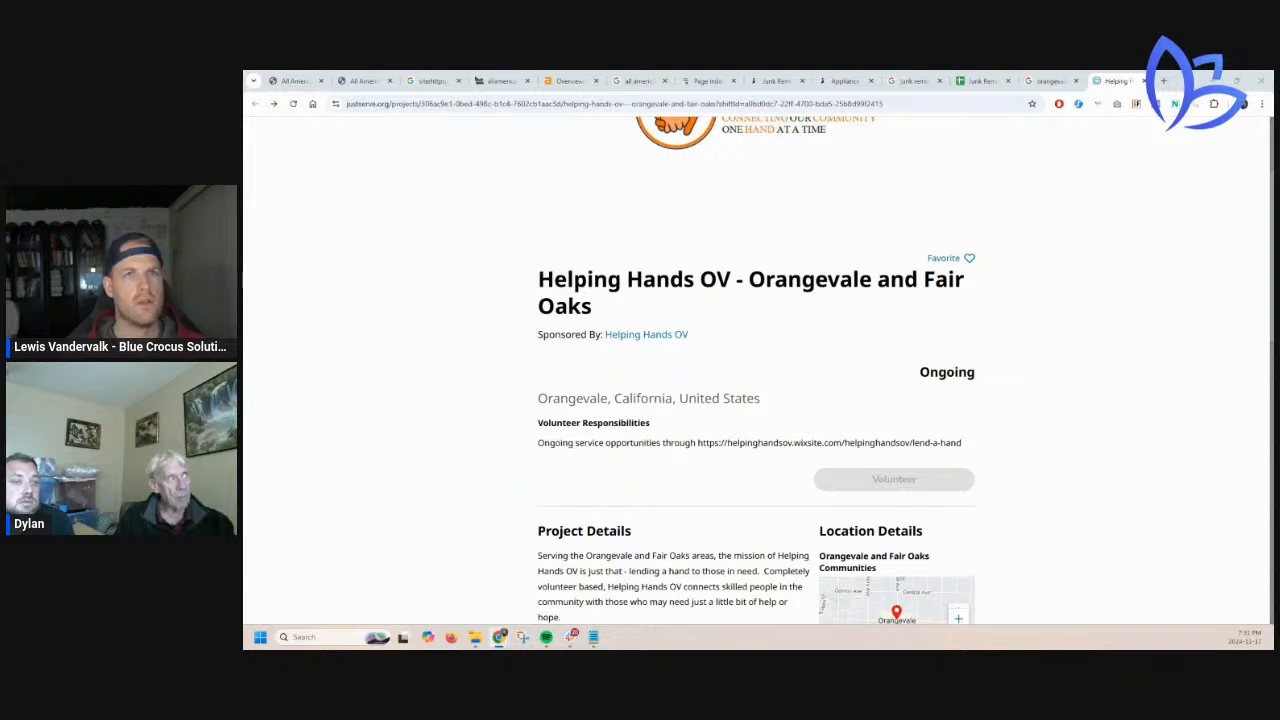
Read the Fredericton Community Kitchens article about Integrity Junk Removal & Demolition's support, and return to the All American Haulin' homepage
drag(244, 86, 1115, 88)
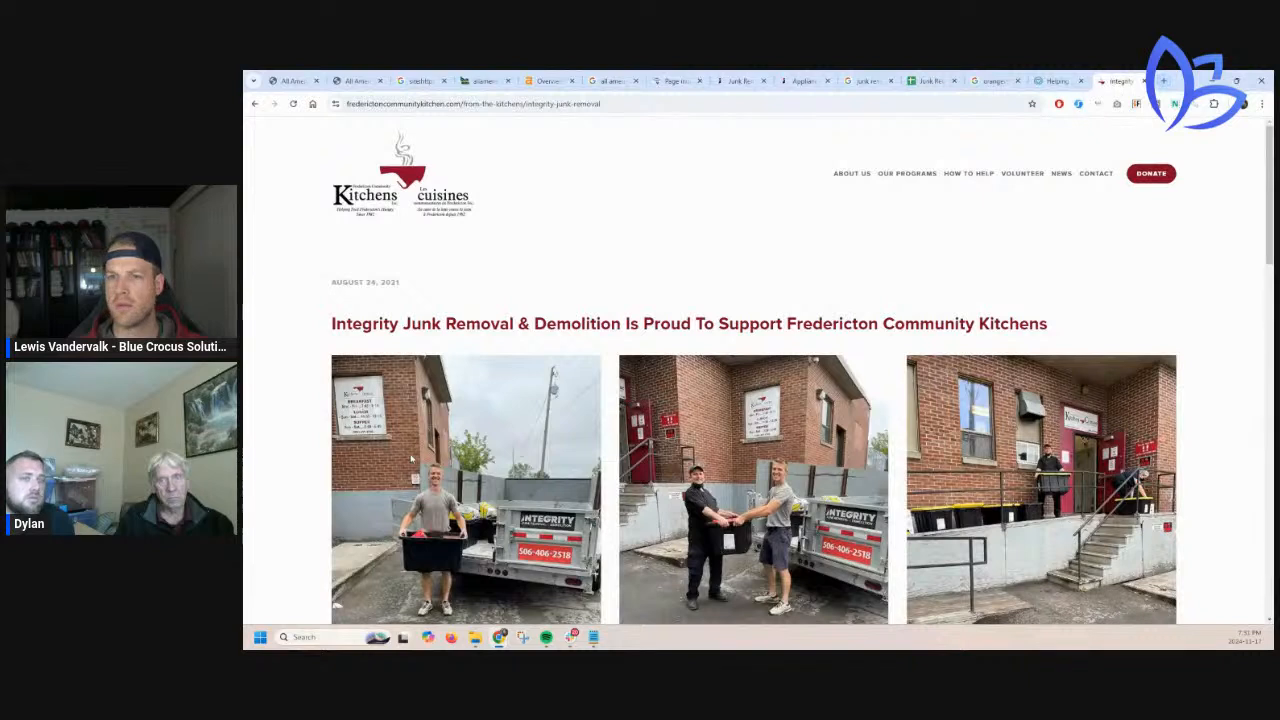
scroll(344, 402, down, 1)
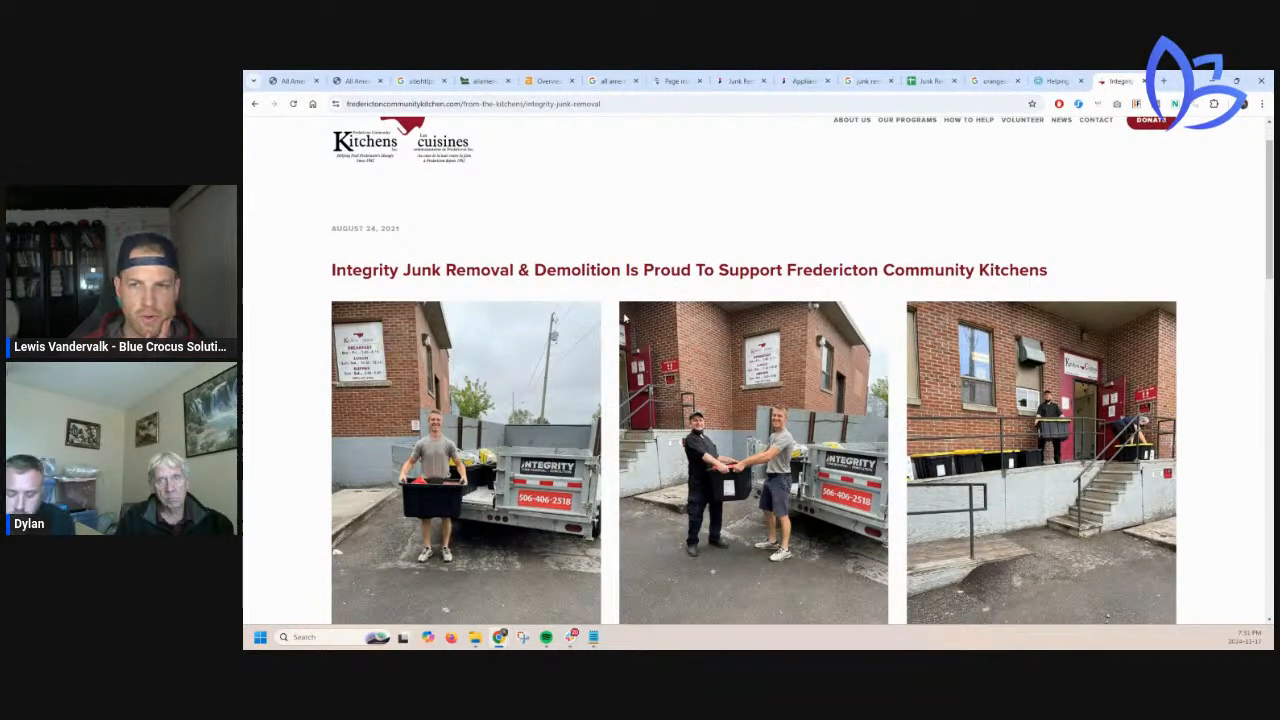
scroll(595, 354, down, 1)
scroll(591, 375, down, 5)
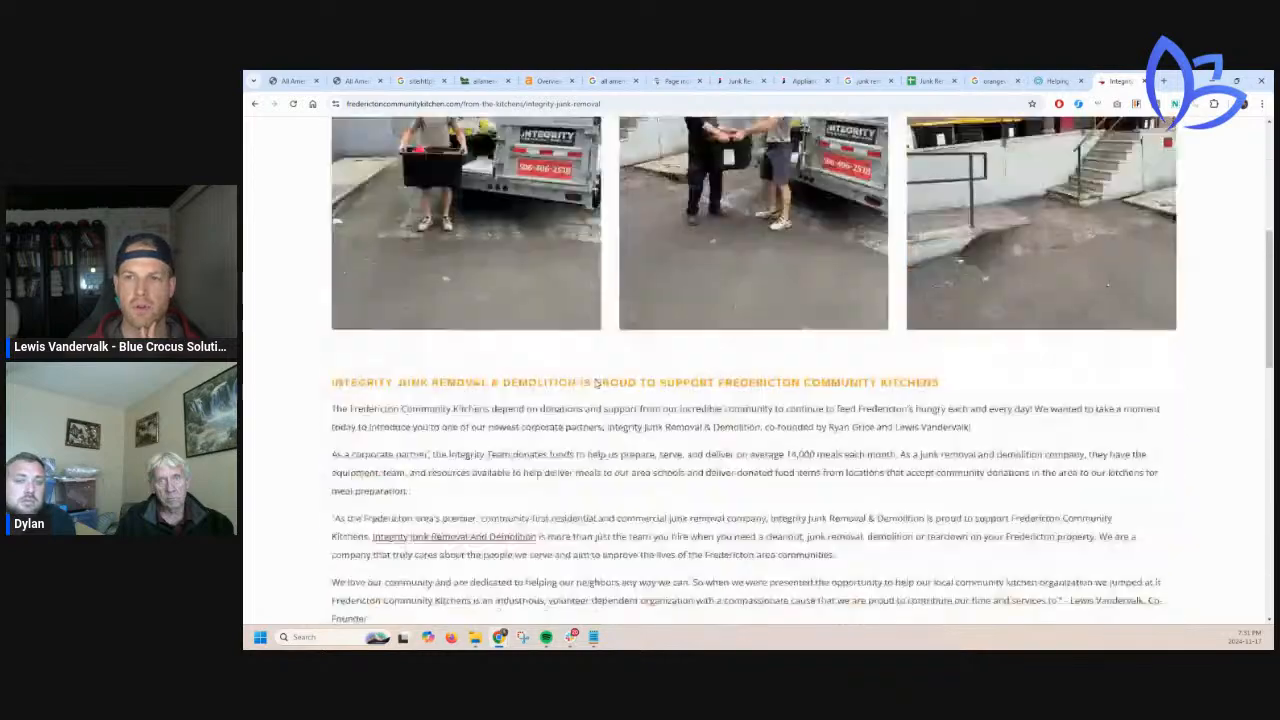
scroll(377, 286, down, 4)
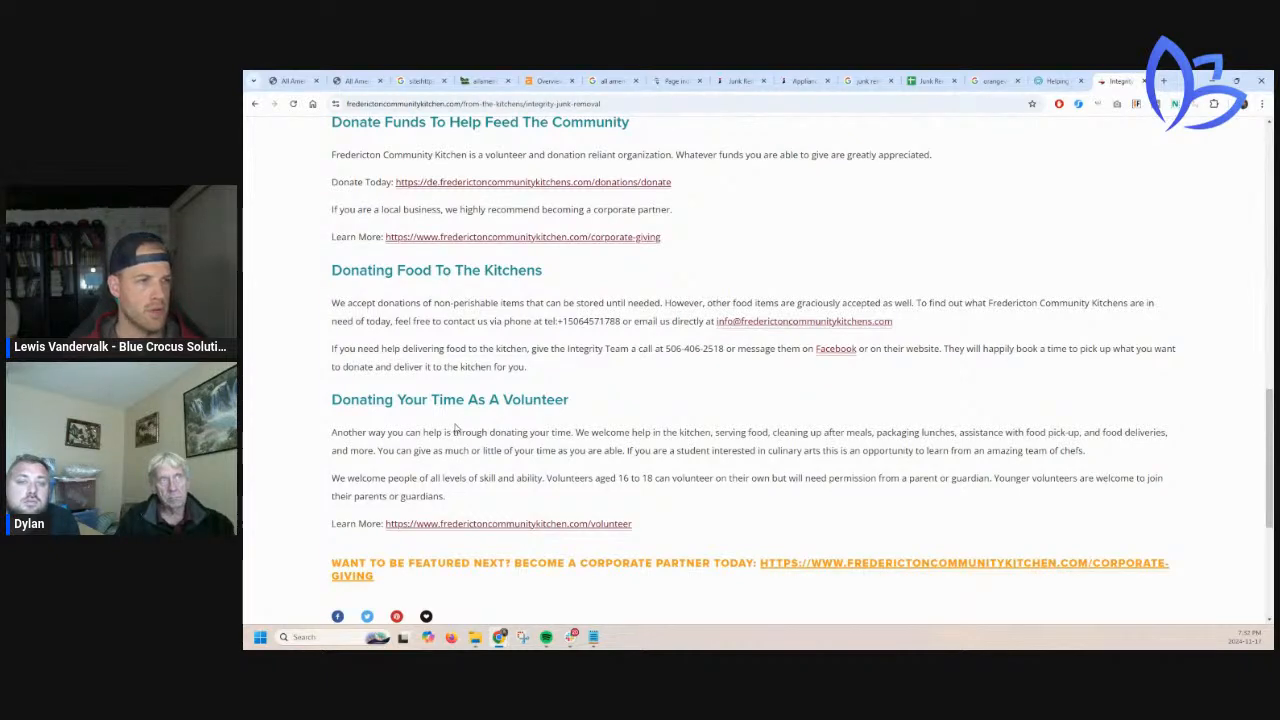
scroll(614, 387, up, 5)
scroll(614, 387, up, 3)
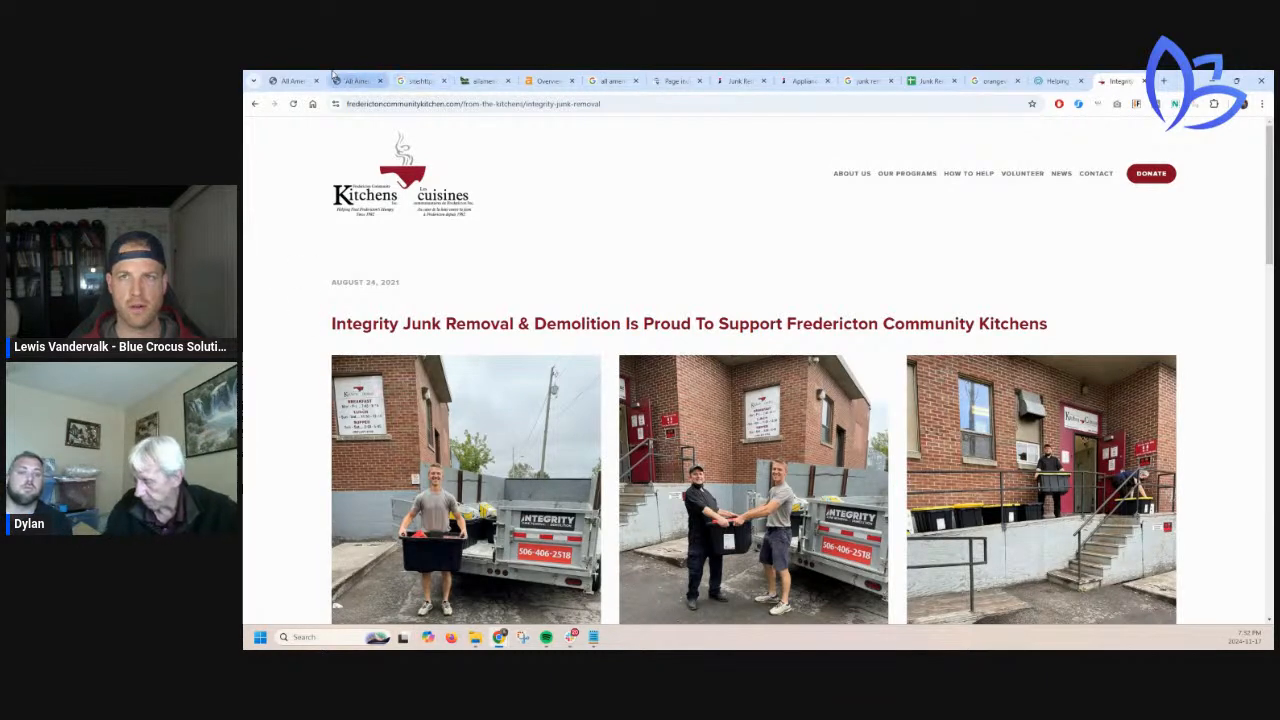
click(291, 80)
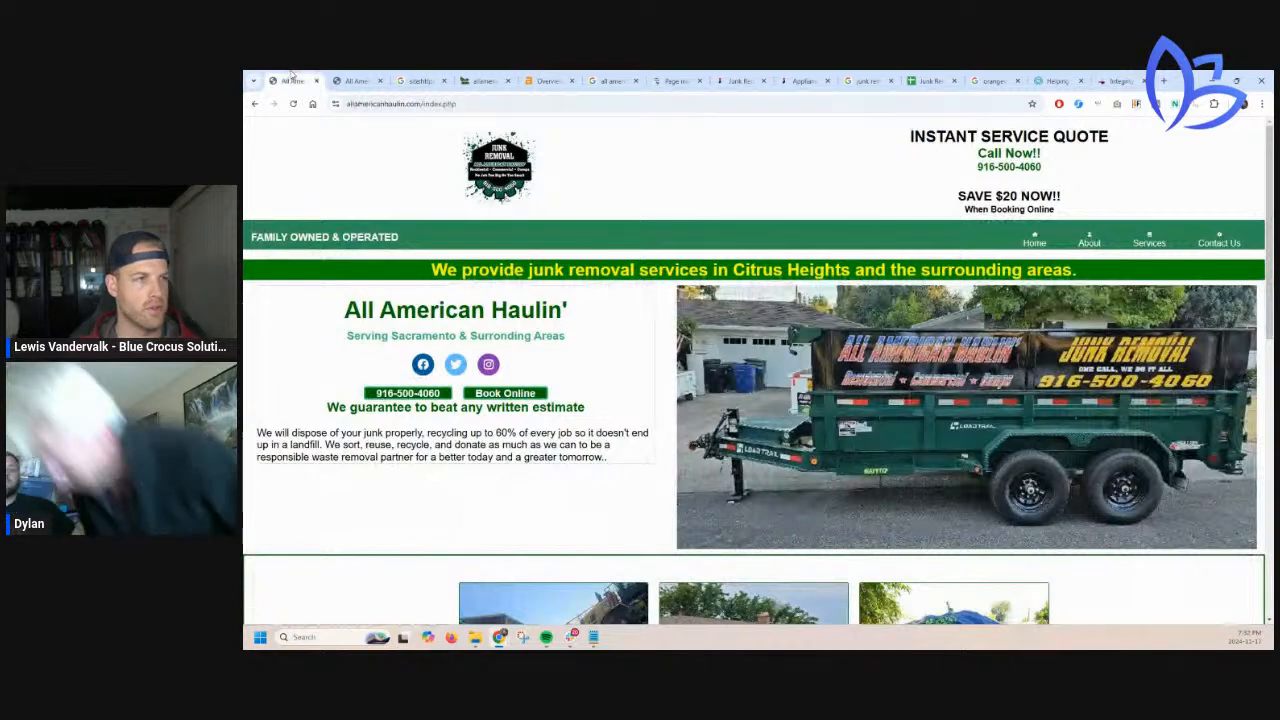